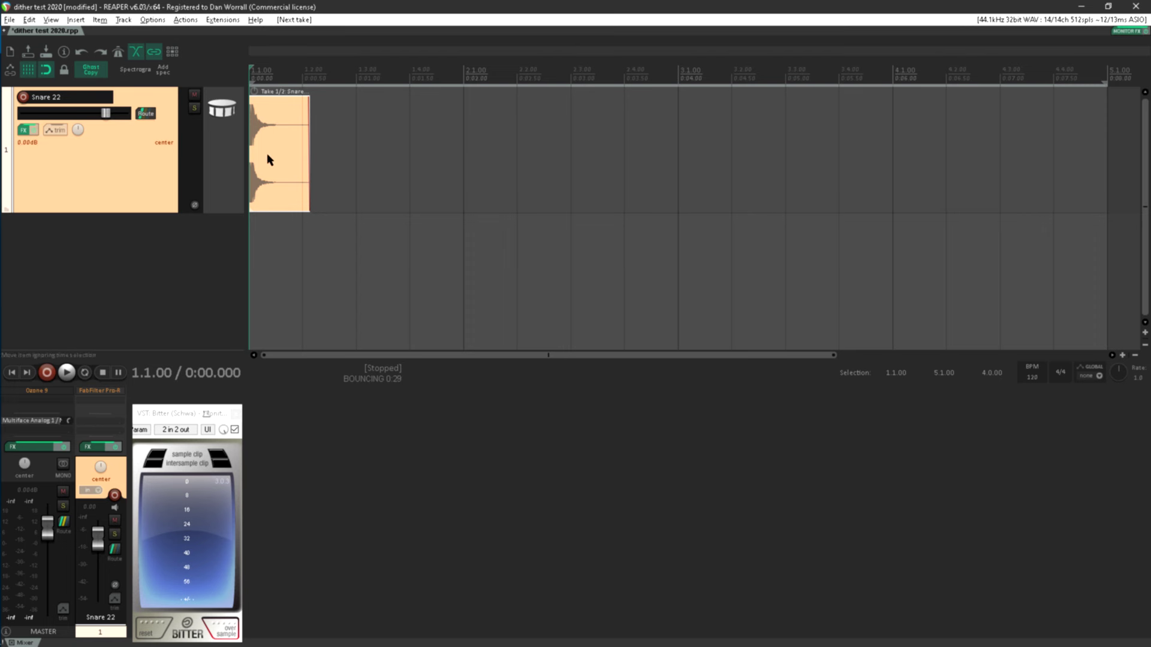
# - Play the short snare hit several times while watching the meters
pyautogui.press('space')
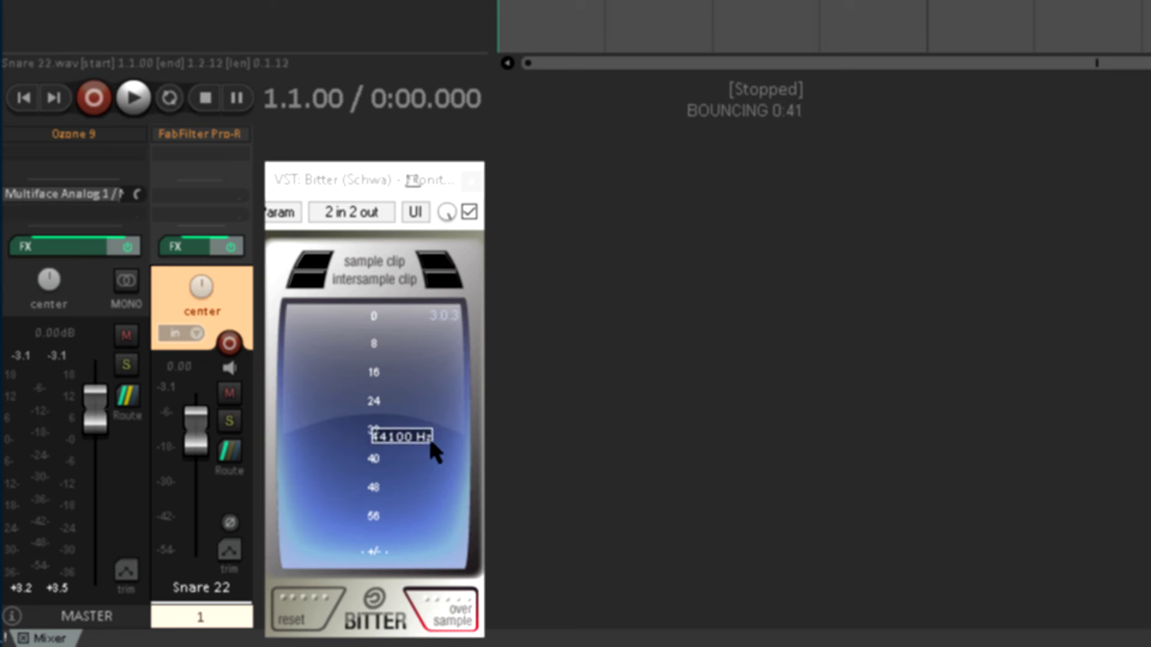
pyautogui.press('space')
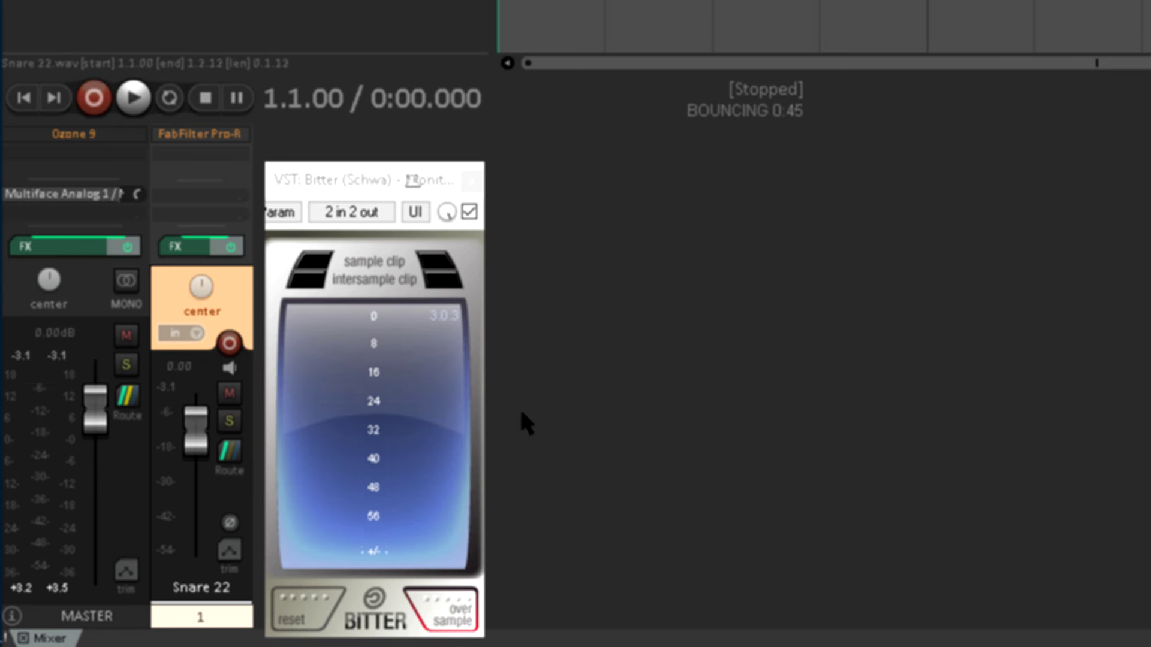
pyautogui.press('space')
# - Lower the Snare 22 track volume to -0.1 dB and play the snare against the Bitter meter
pyautogui.click(229, 461)
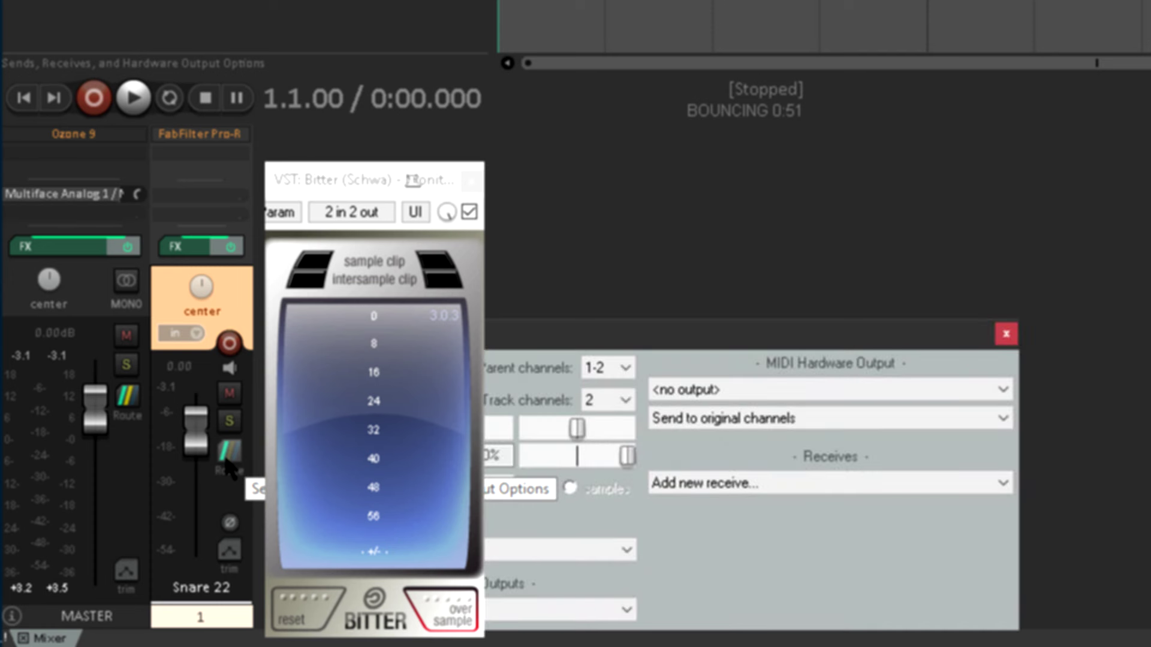
pyautogui.moveTo(642, 329); pyautogui.dragTo(924, 179)
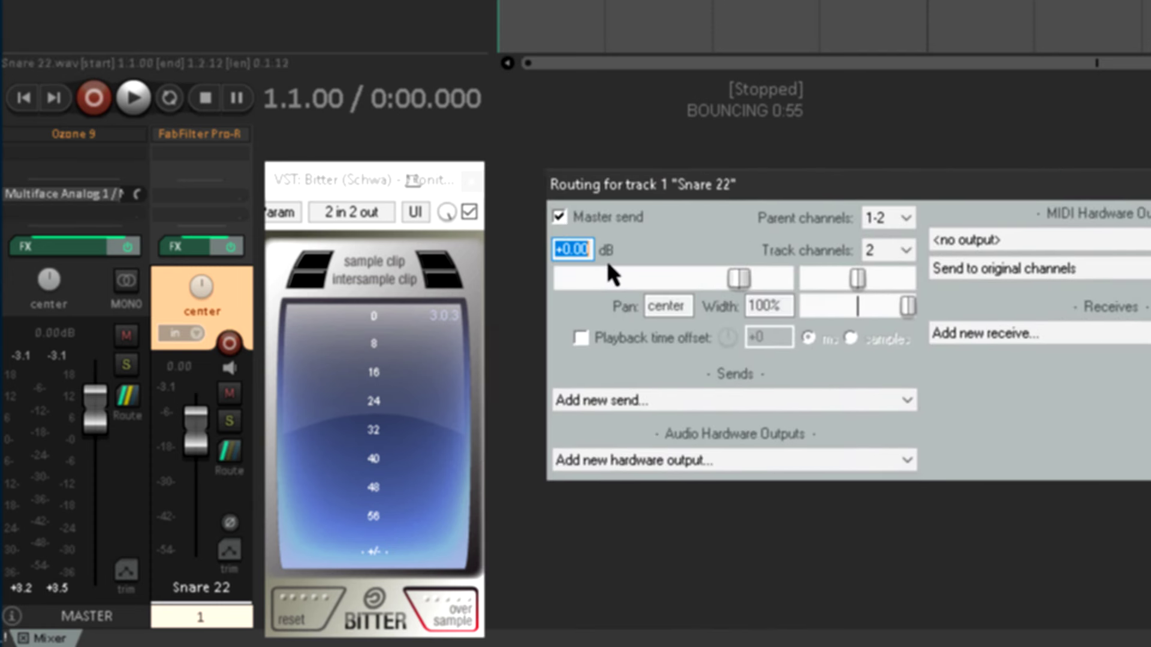
pyautogui.write('-0.1')
pyautogui.press('Return')
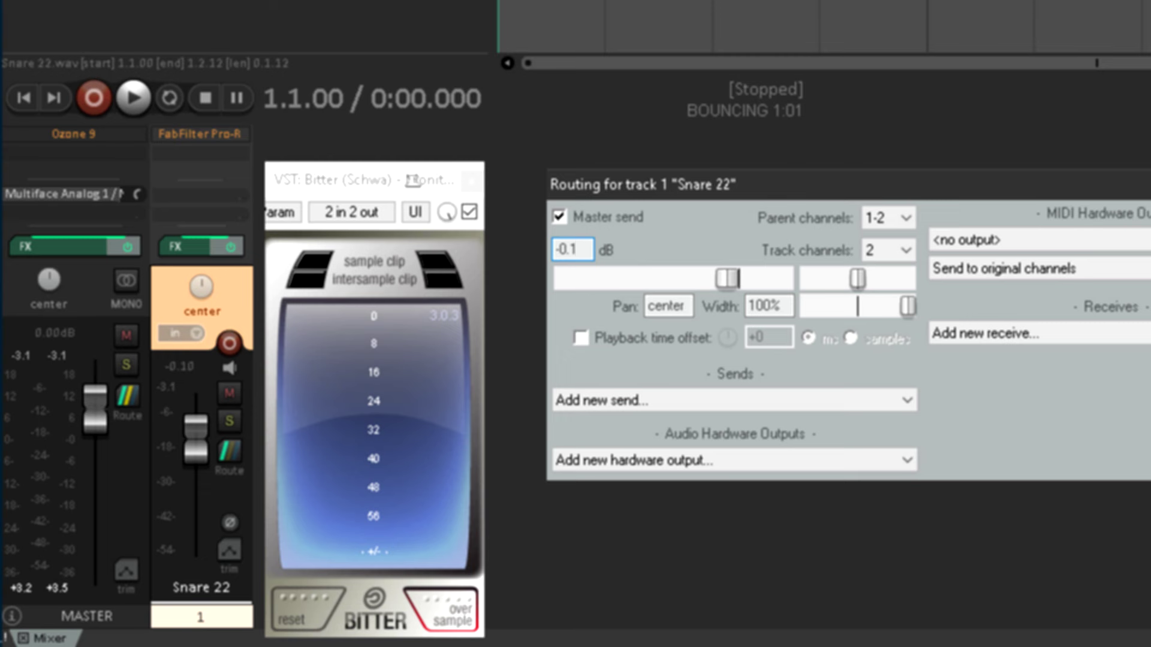
pyautogui.press('Escape')
pyautogui.press('space')
pyautogui.press('space')
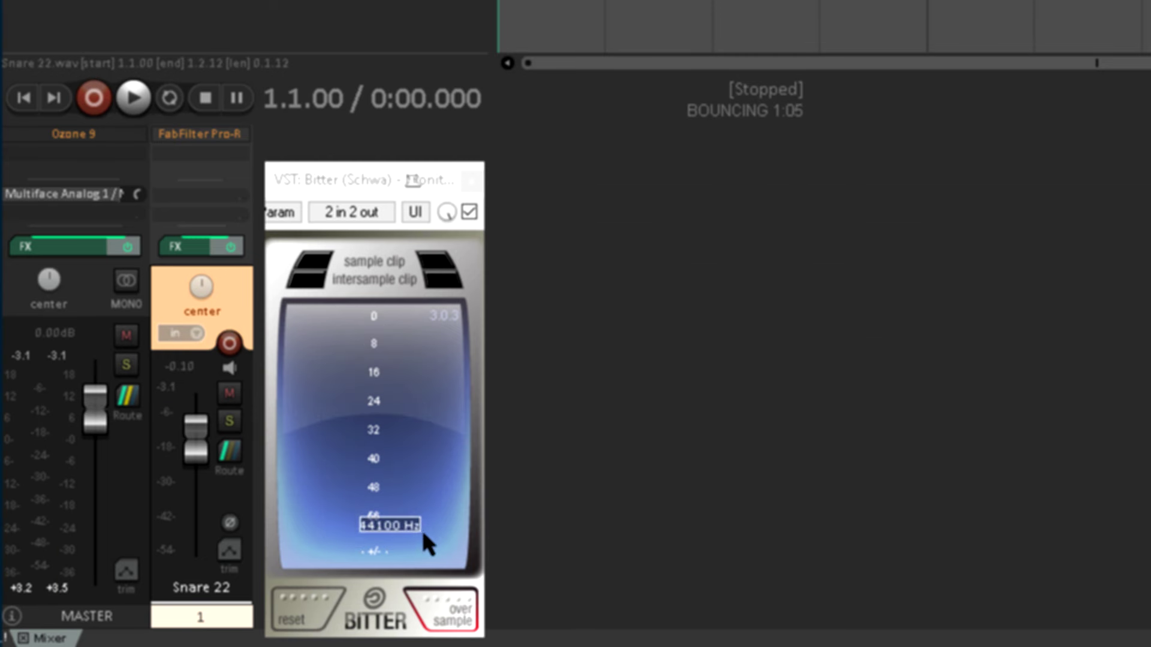
pyautogui.press('space')
pyautogui.press('space')
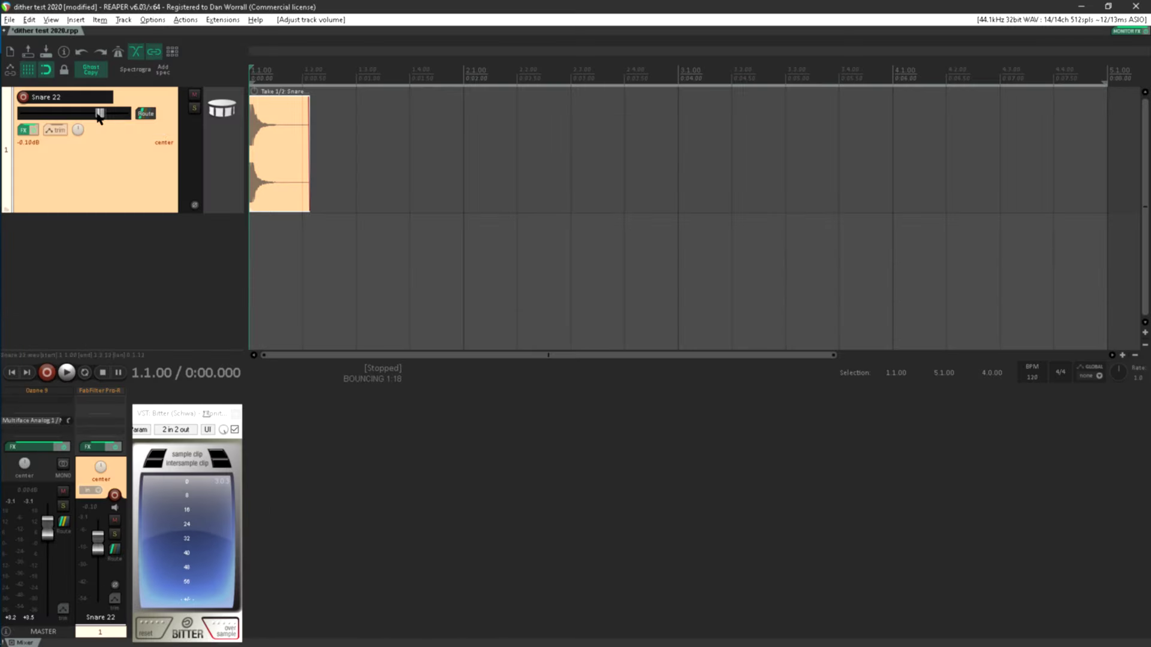
# - Reset Snare 22 to 0 dB, enable the Pro-R reverb, and play the snare through it
pyautogui.doubleClick(98, 115)
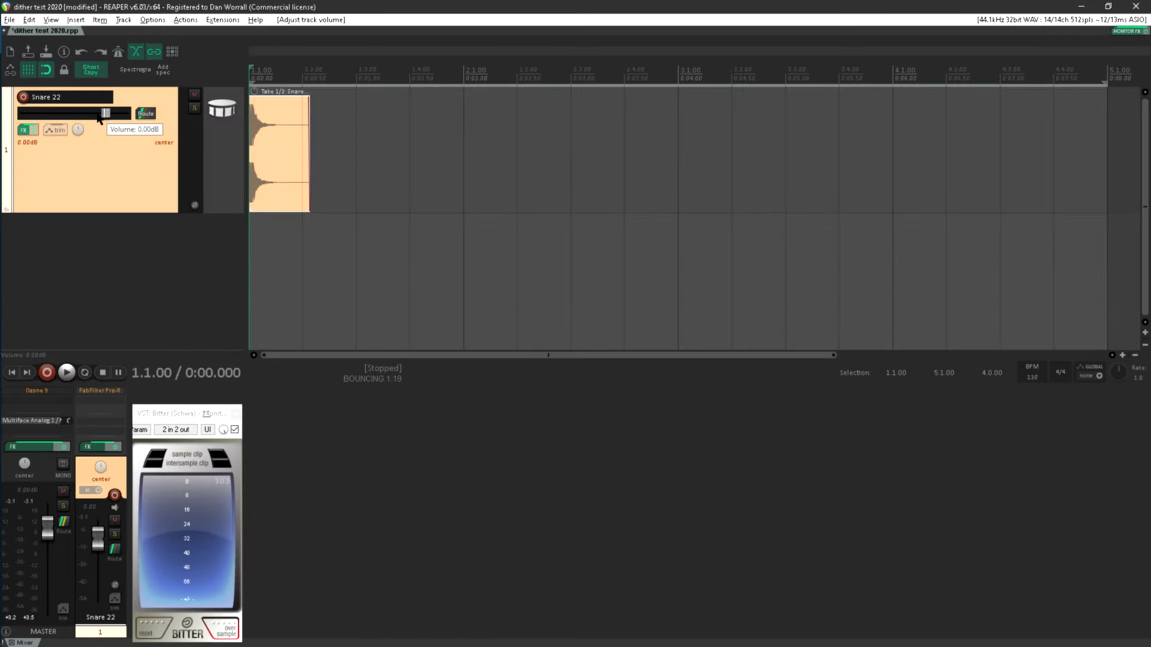
pyautogui.press('space')
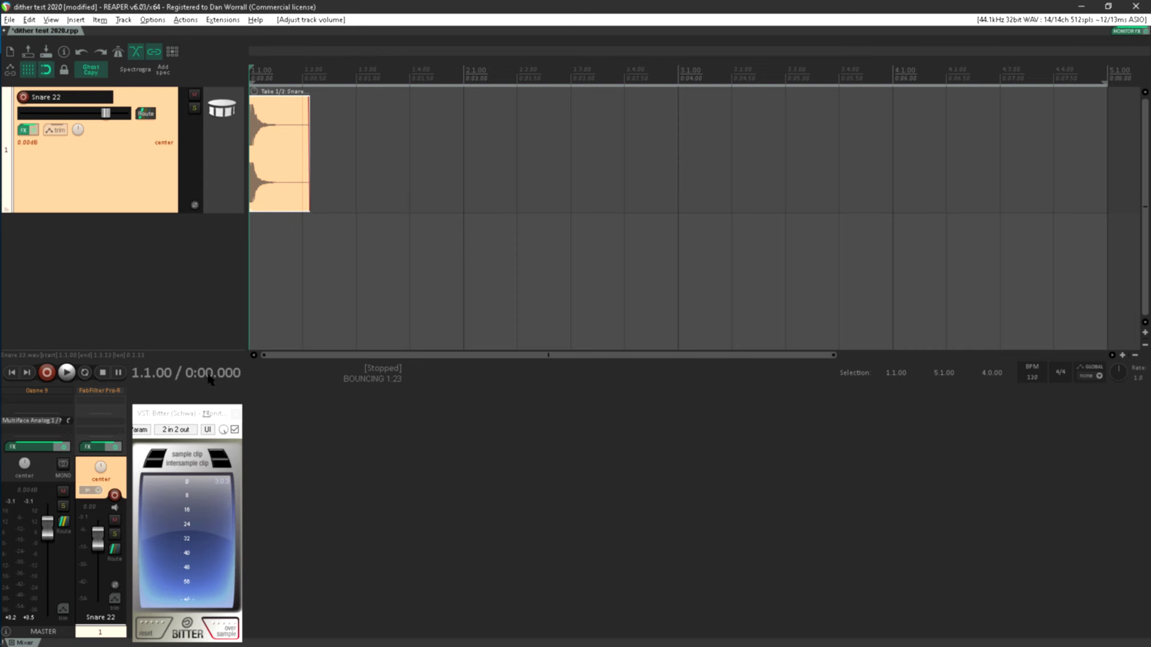
pyautogui.click(103, 391)
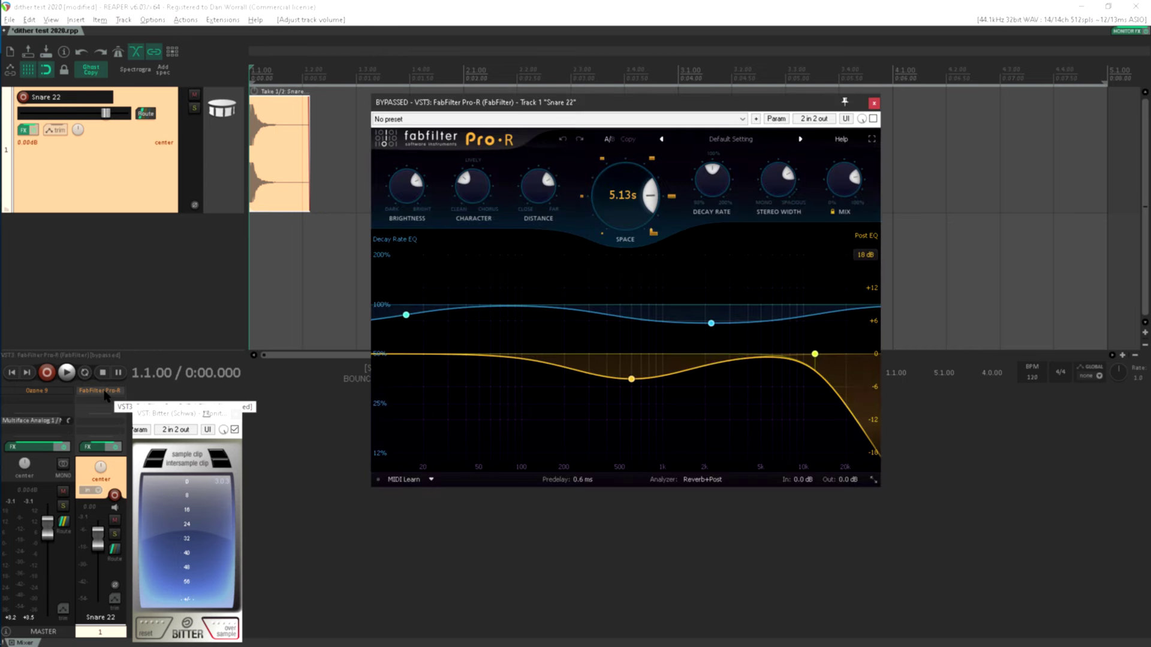
pyautogui.click(874, 119)
pyautogui.press('space')
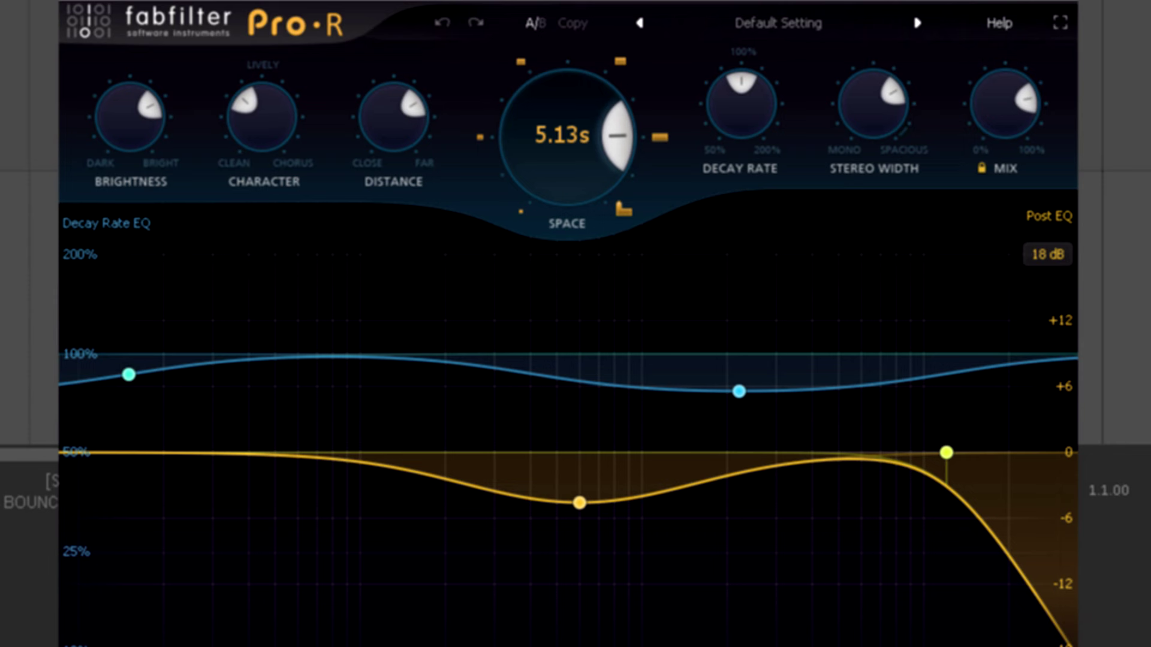
# - Turn the Pro-R reverb's Character down to 0%
pyautogui.moveTo(262, 129)
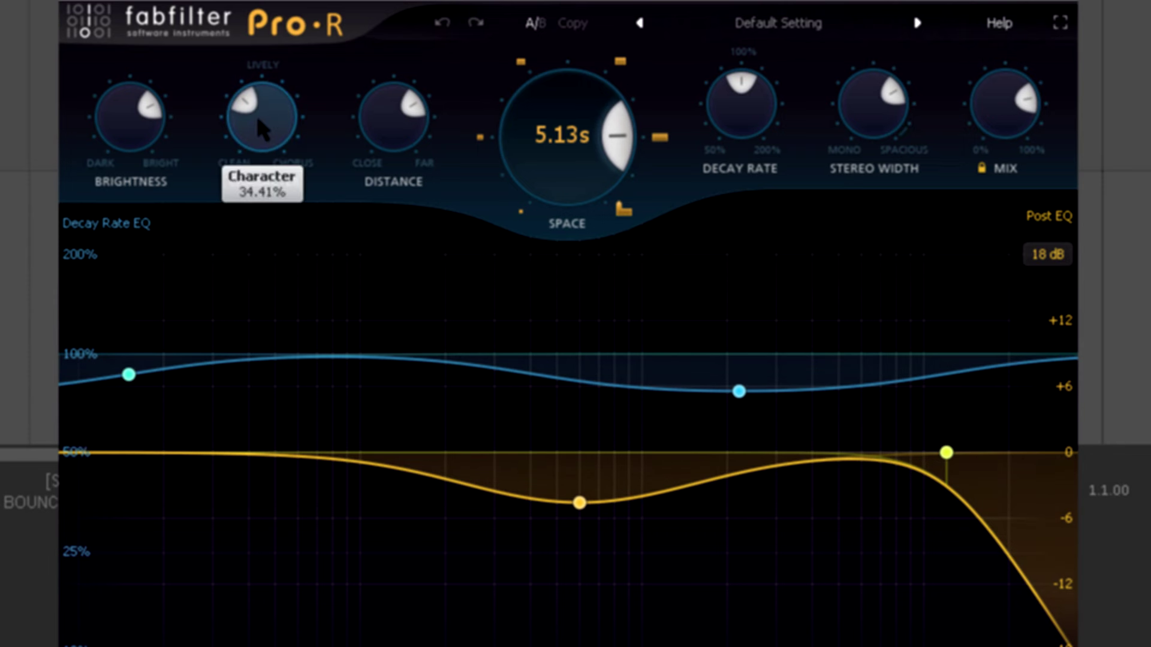
pyautogui.moveTo(262, 129); pyautogui.dragTo(262, 171)
pyautogui.moveTo(265, 129)
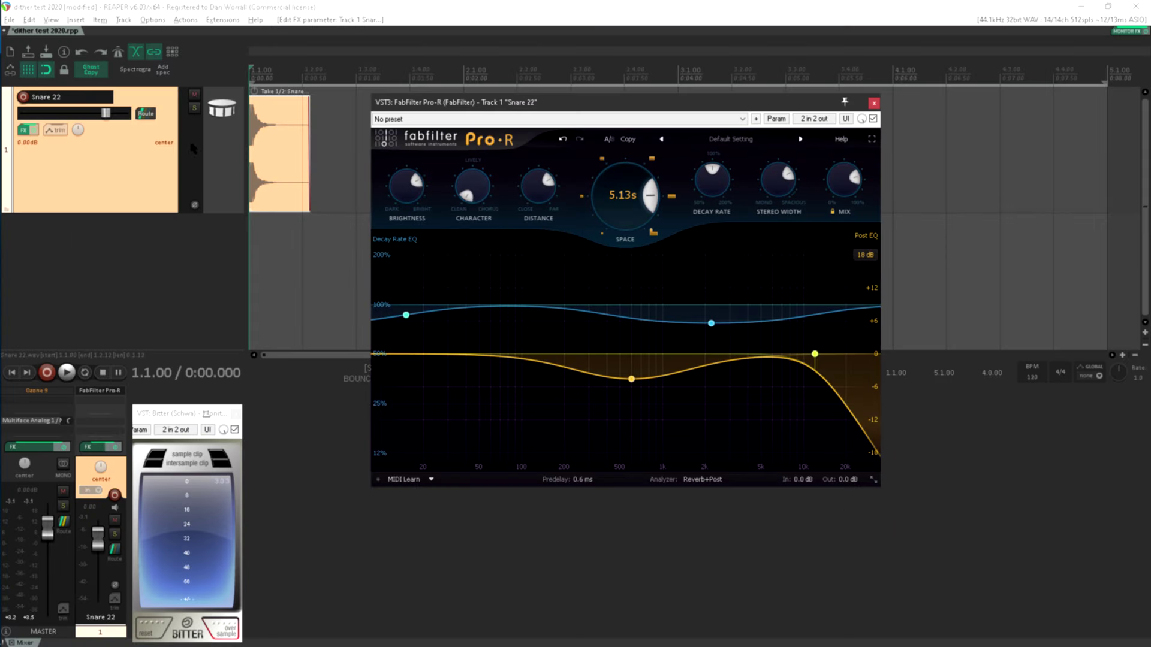
# - Render Snare 22 with reverb to a stereo stem, delete the original track, and play the stem
pyautogui.rightClick(215, 157)
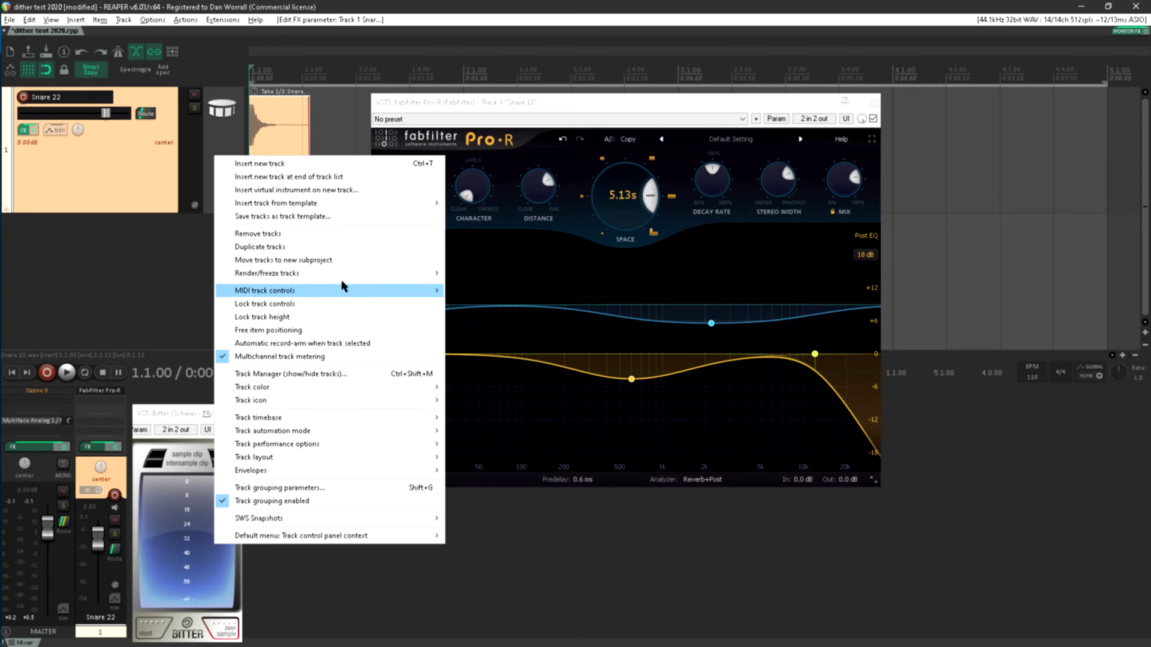
pyautogui.moveTo(301, 273)
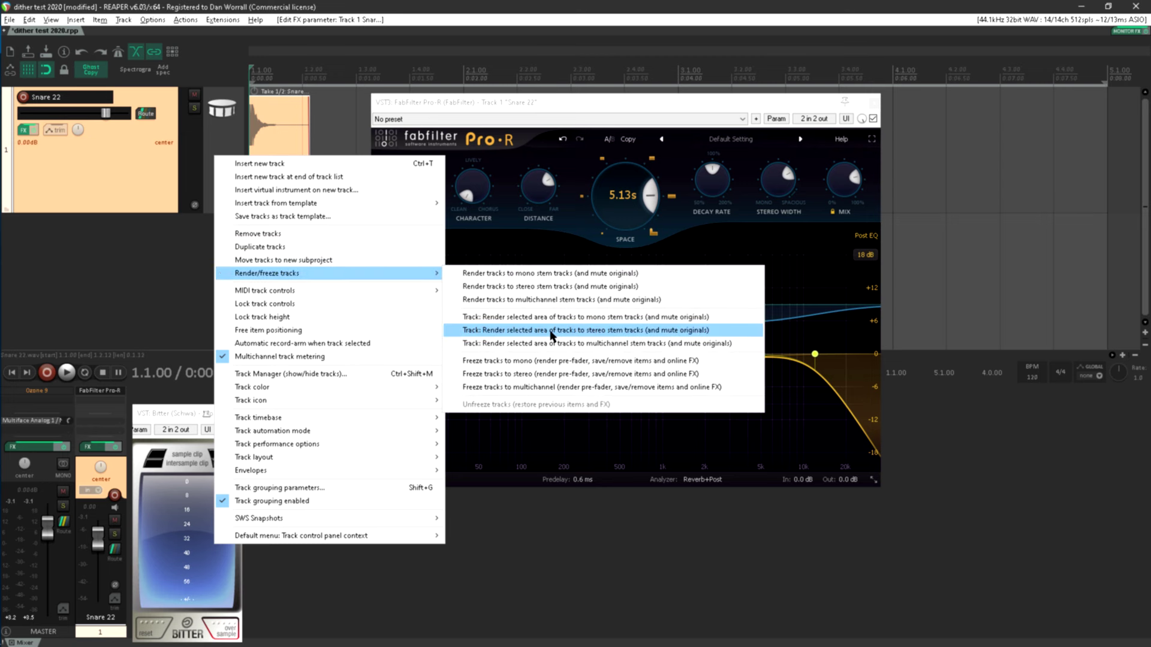
pyautogui.click(551, 336)
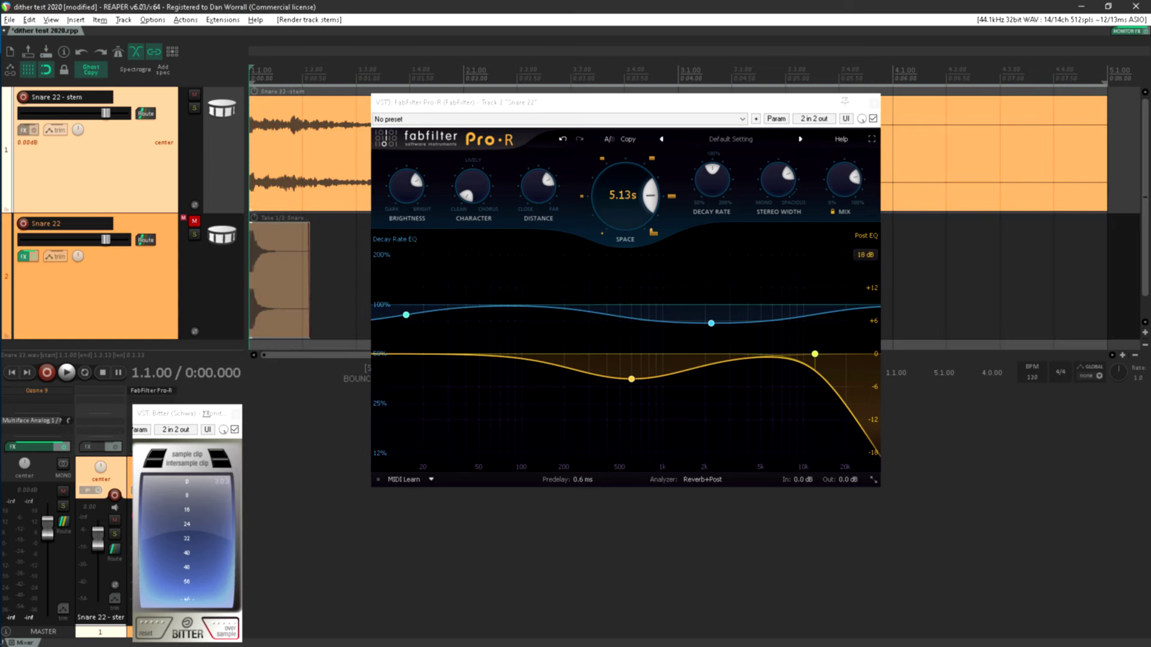
pyautogui.click(210, 281)
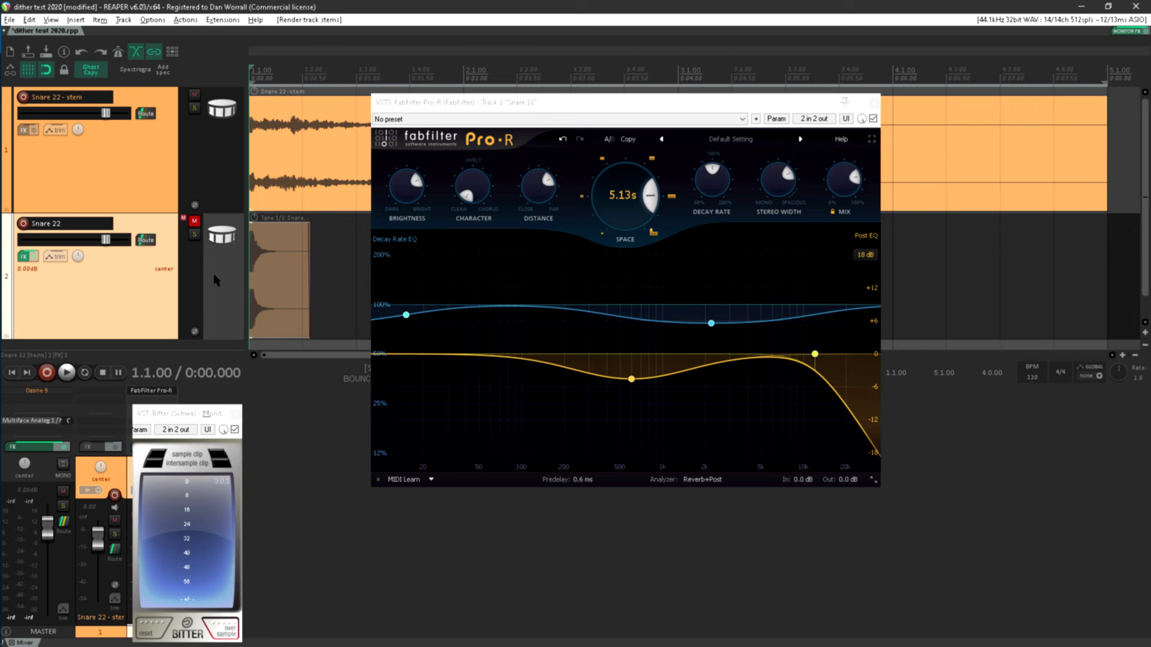
pyautogui.press('Delete')
pyautogui.press('Return')
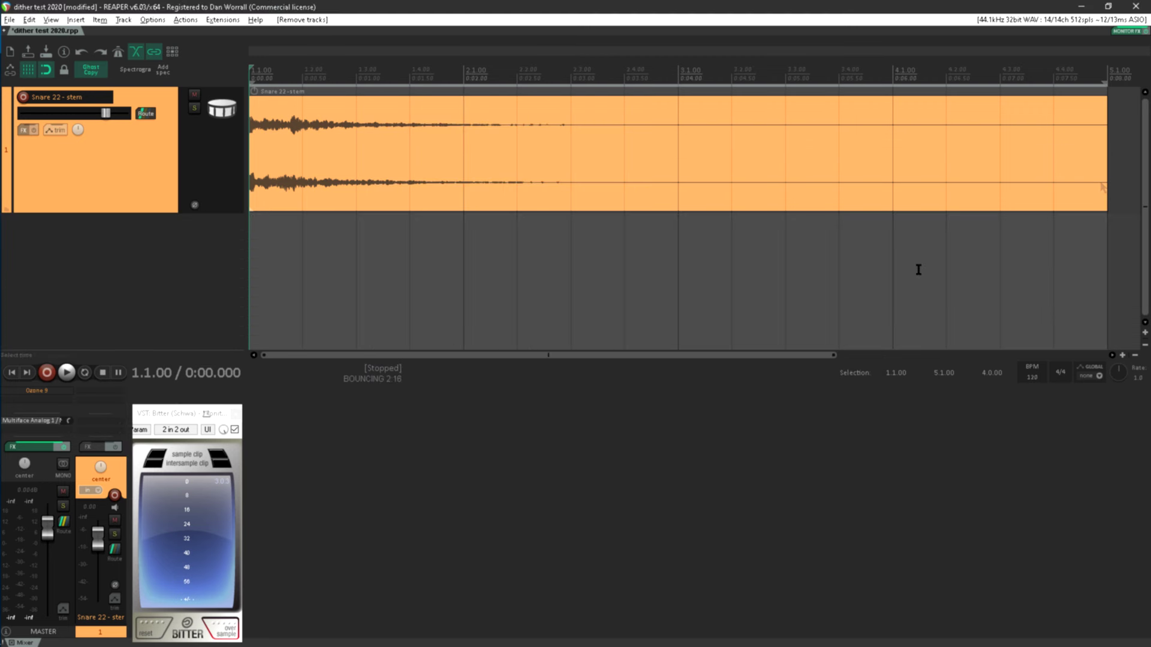
pyautogui.press('space')
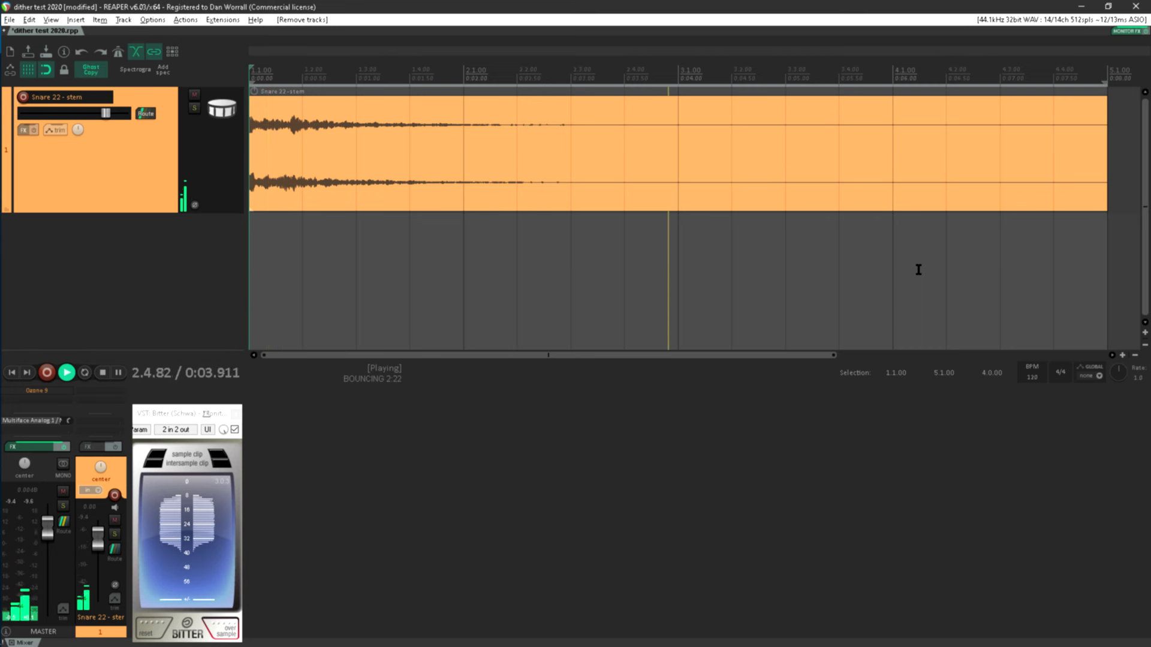
# - Set the 'Snare 22 - stem' volume to -60 dB, play it, then bring up Render settings
pyautogui.click(146, 114)
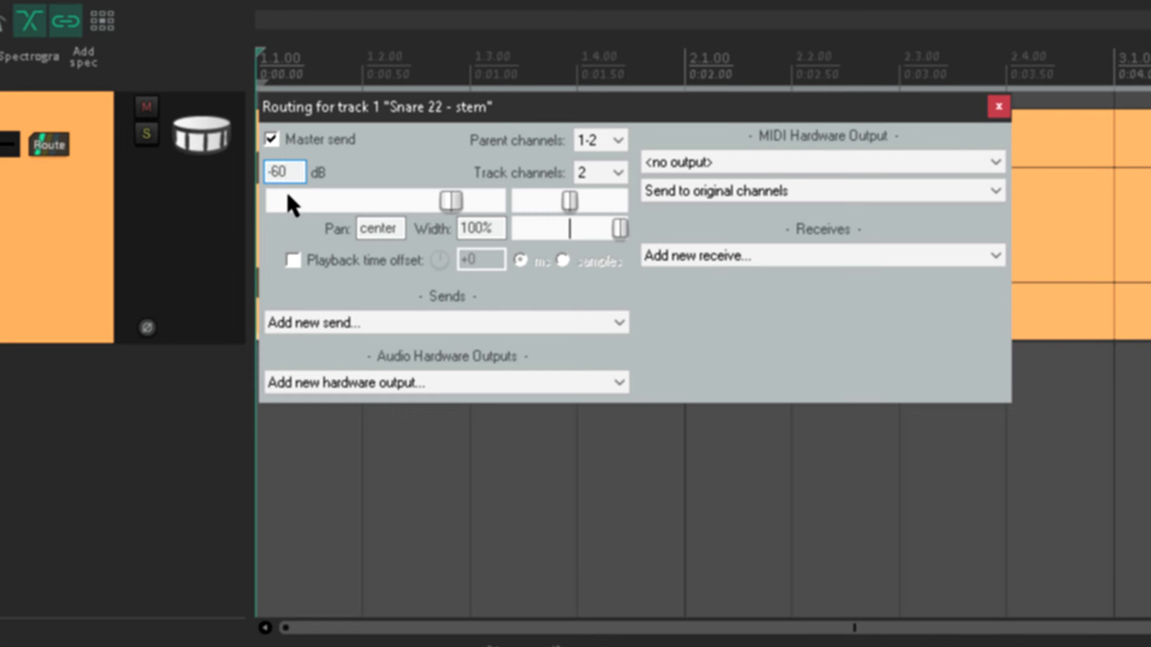
pyautogui.press('Return')
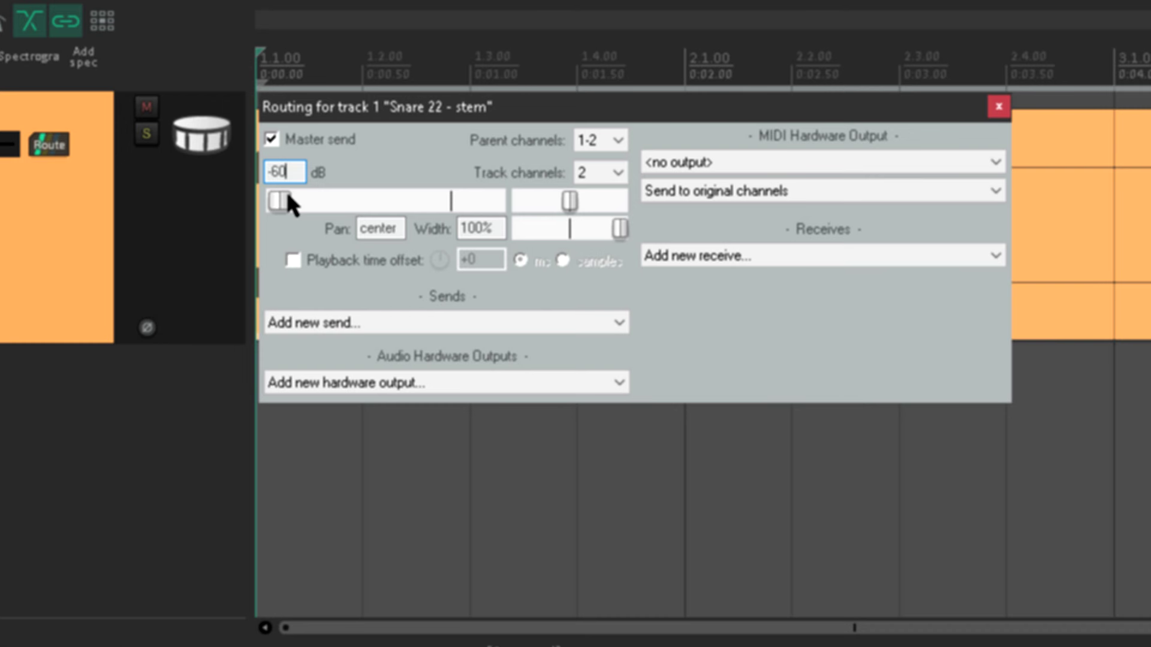
pyautogui.click(998, 108)
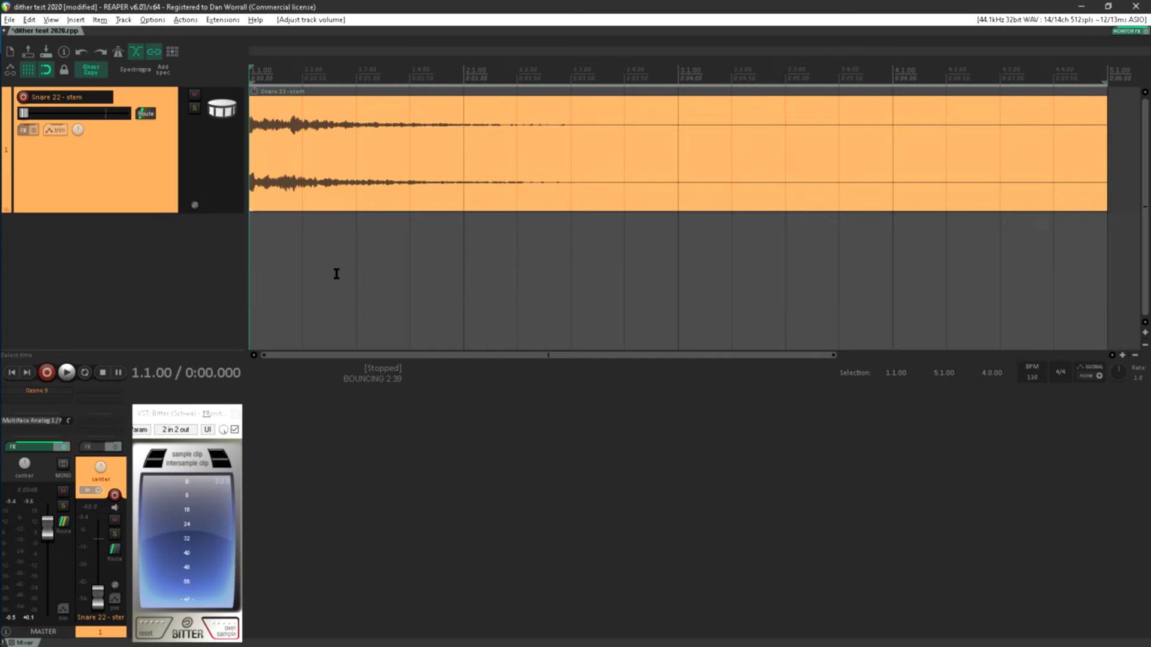
pyautogui.press('space')
pyautogui.hotkey('ctrl', 'alt', 'r')
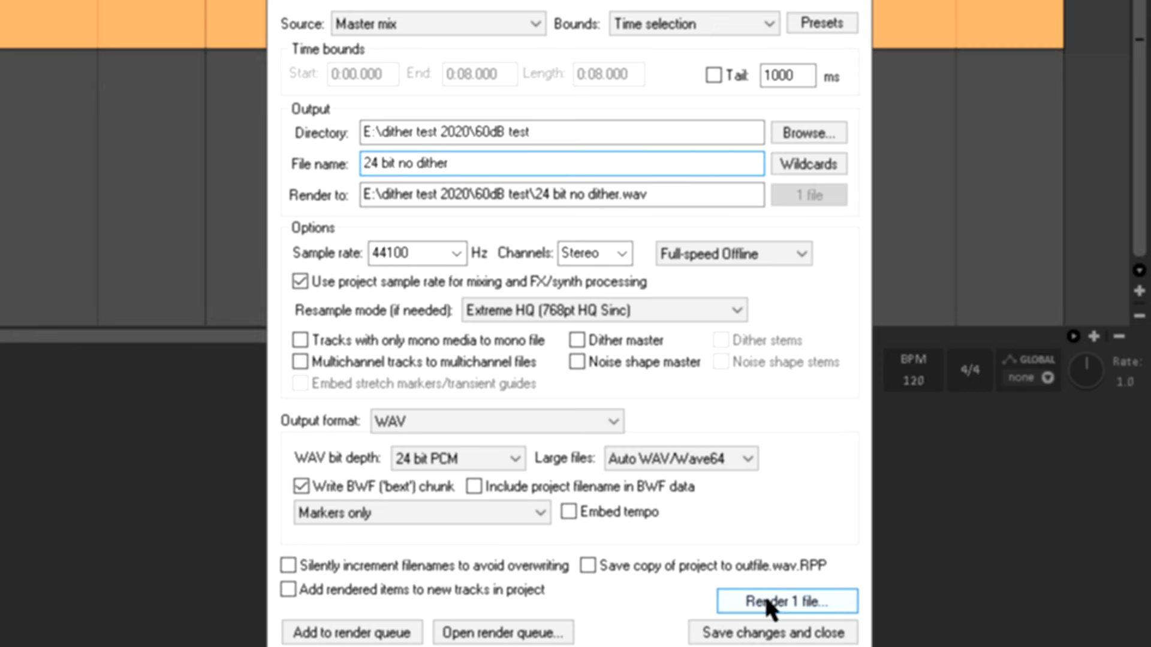
# - Render '24 bit no dither.wav', then render '16 bit no dither.wav' as undithered 16 bit PCM
pyautogui.click(764, 597)
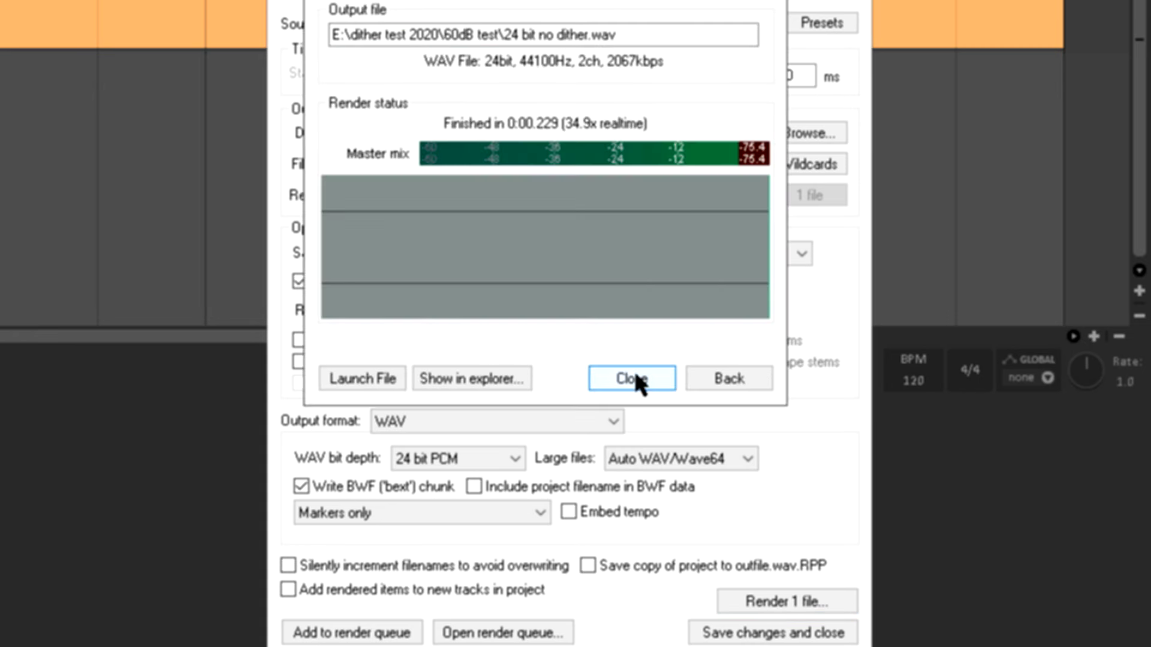
pyautogui.click(634, 377)
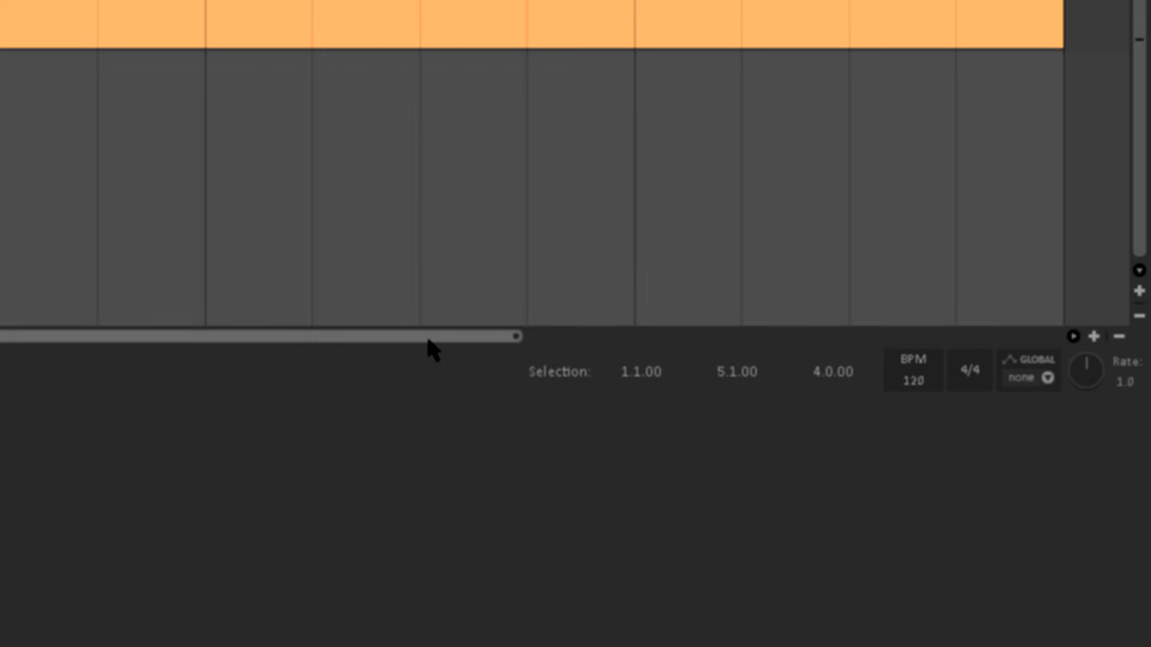
pyautogui.hotkey('ctrl', 'alt', 'r')
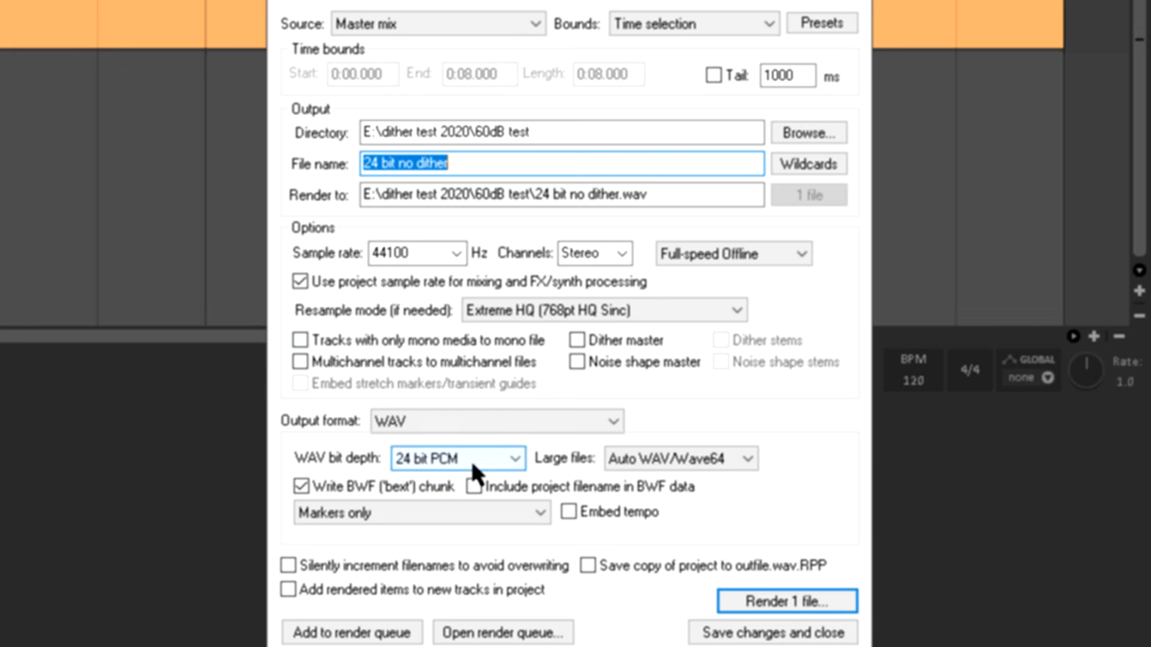
pyautogui.click(514, 458)
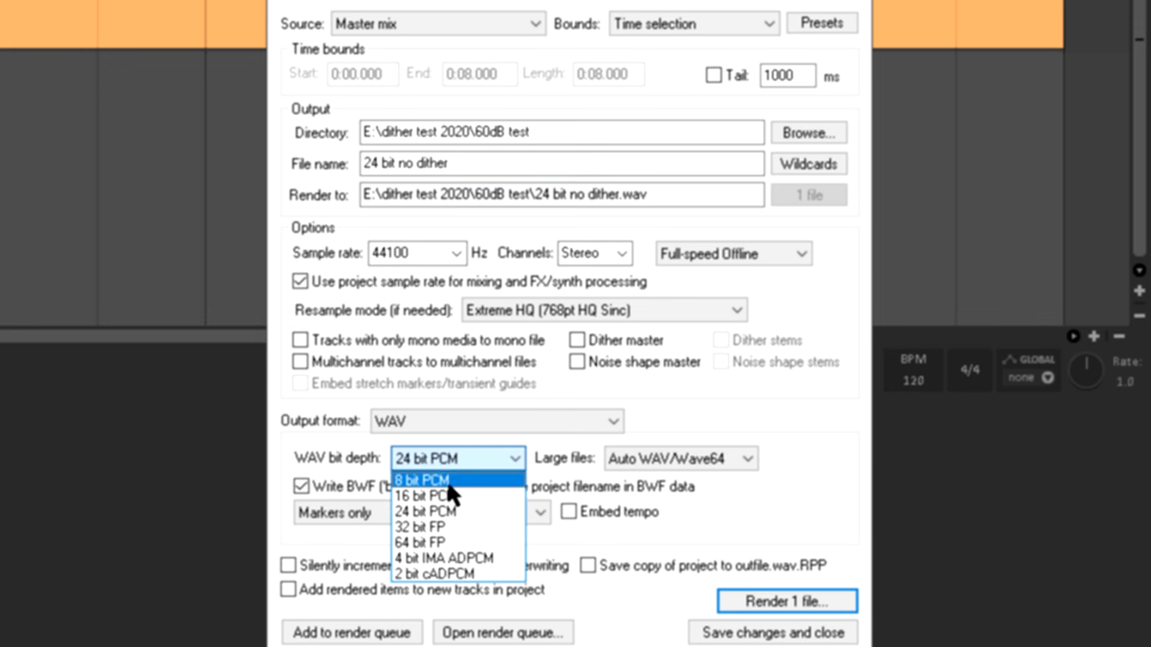
pyautogui.click(465, 496)
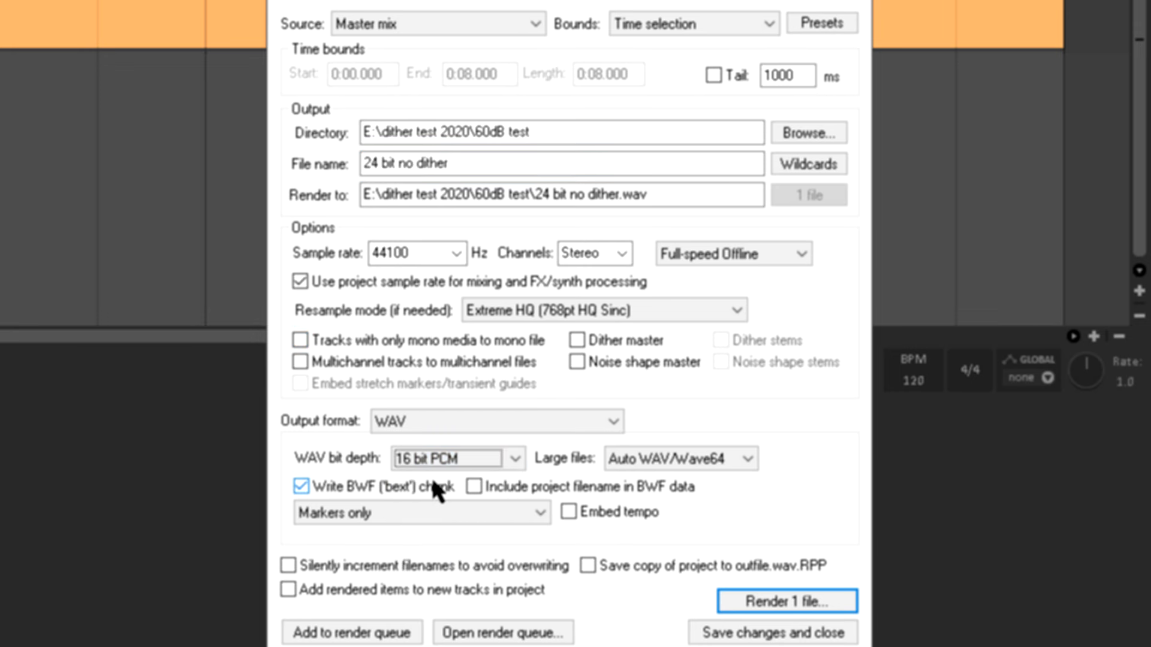
pyautogui.doubleClick(370, 162)
pyautogui.write('16')
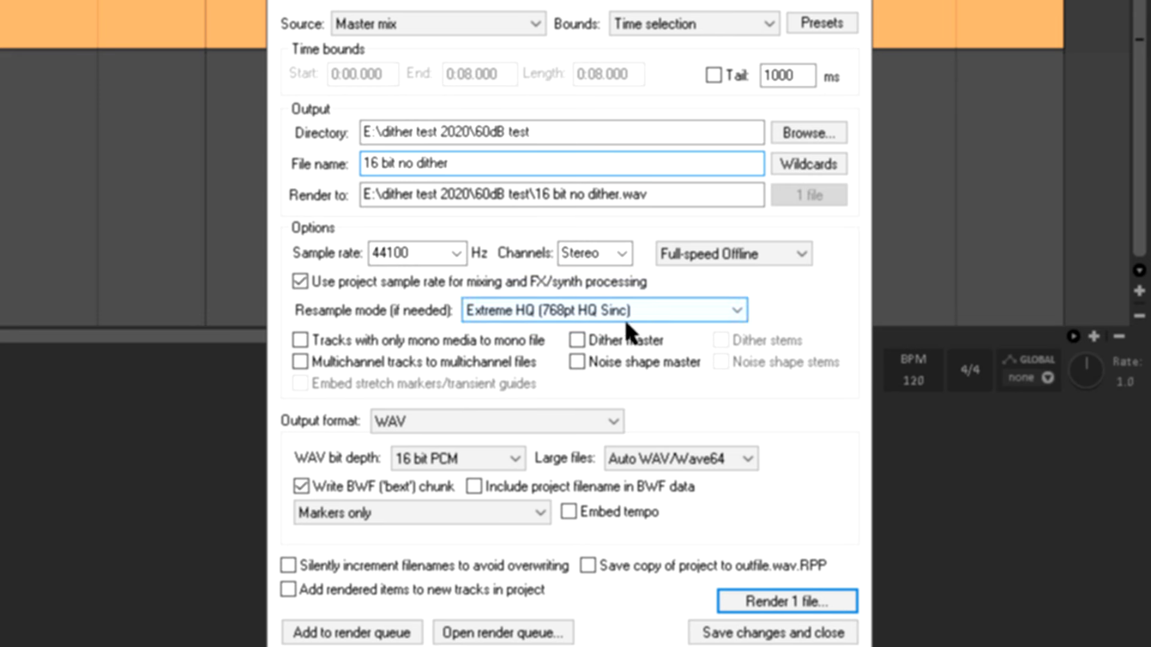
pyautogui.click(733, 601)
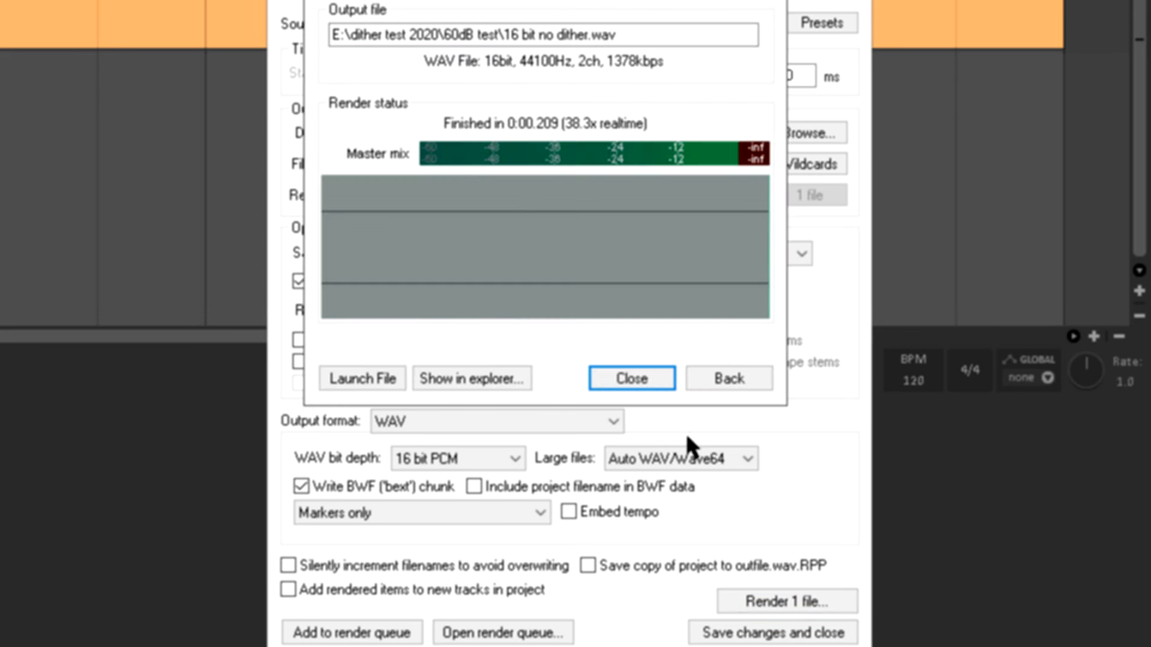
pyautogui.click(629, 379)
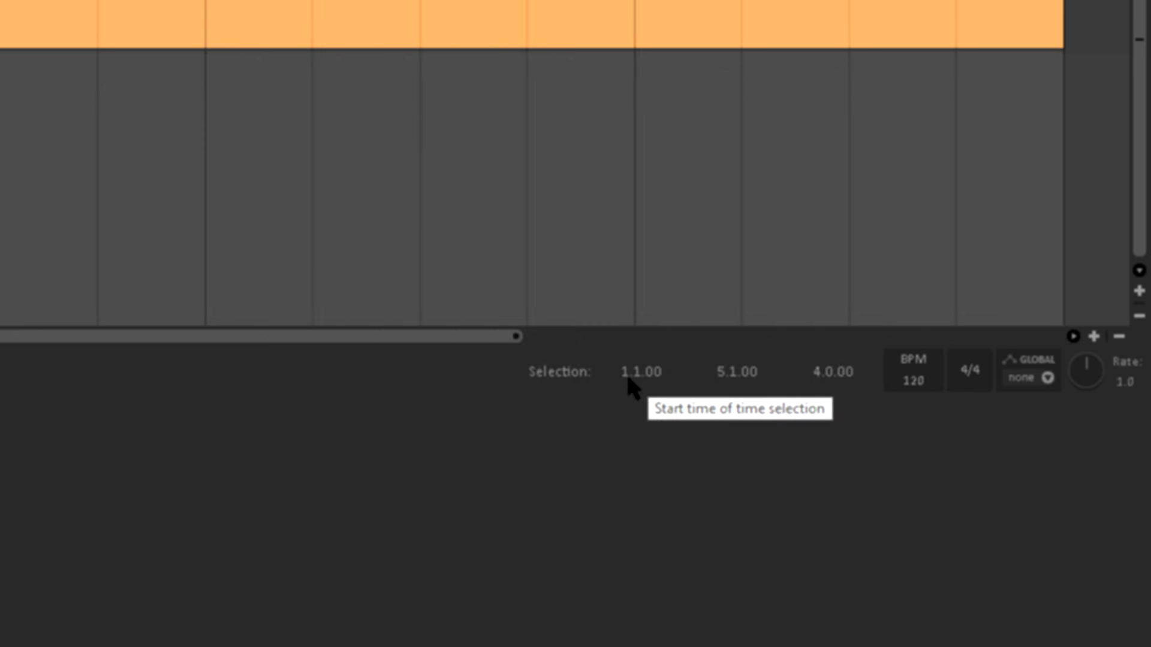
# - Render '16 bit dither.wav' with dither enabled on the master
pyautogui.hotkey('ctrl', 'alt', 'r')
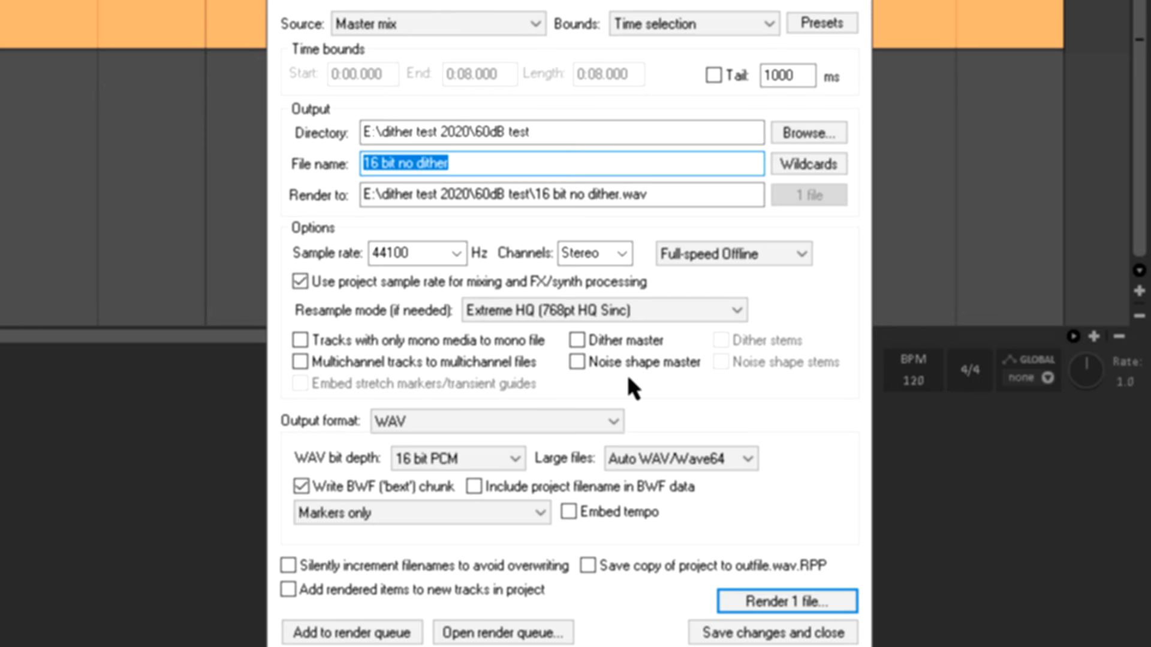
pyautogui.click(588, 340)
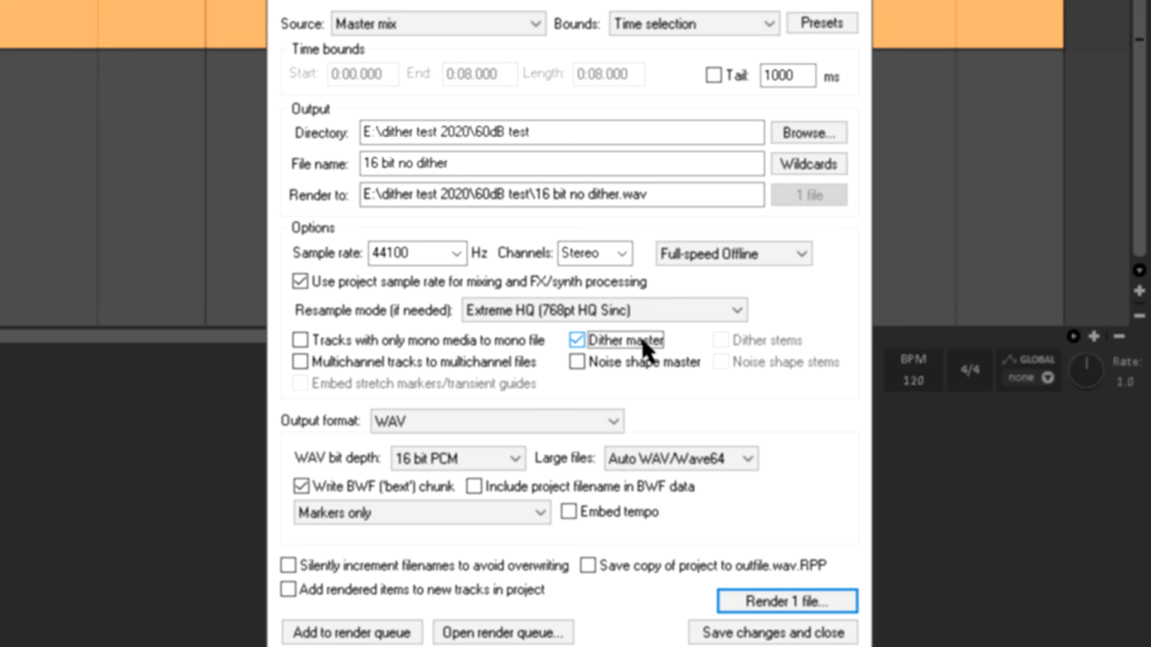
pyautogui.click(399, 163)
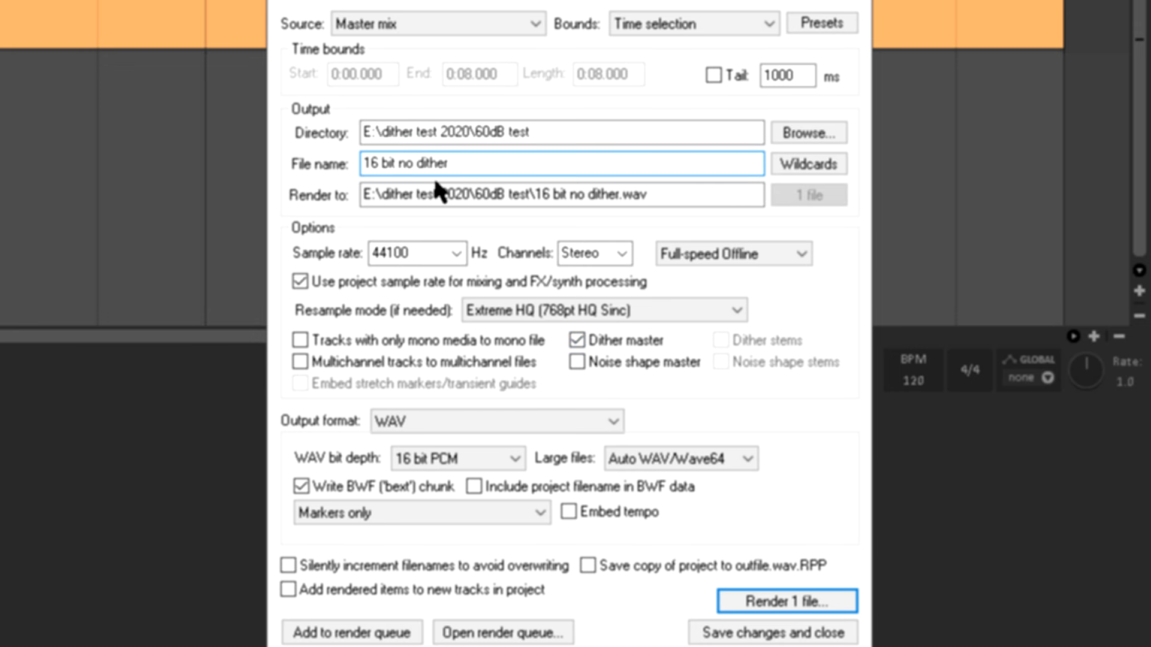
pyautogui.press('Delete')
pyautogui.press('Delete')
pyautogui.press('Delete')
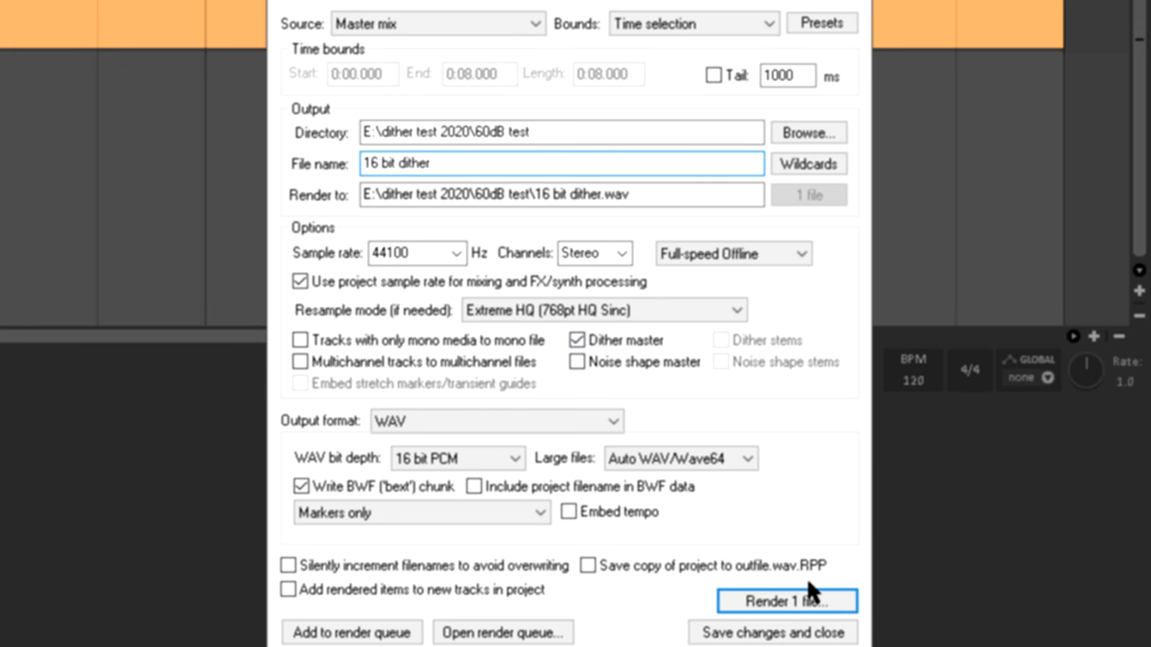
pyautogui.click(786, 596)
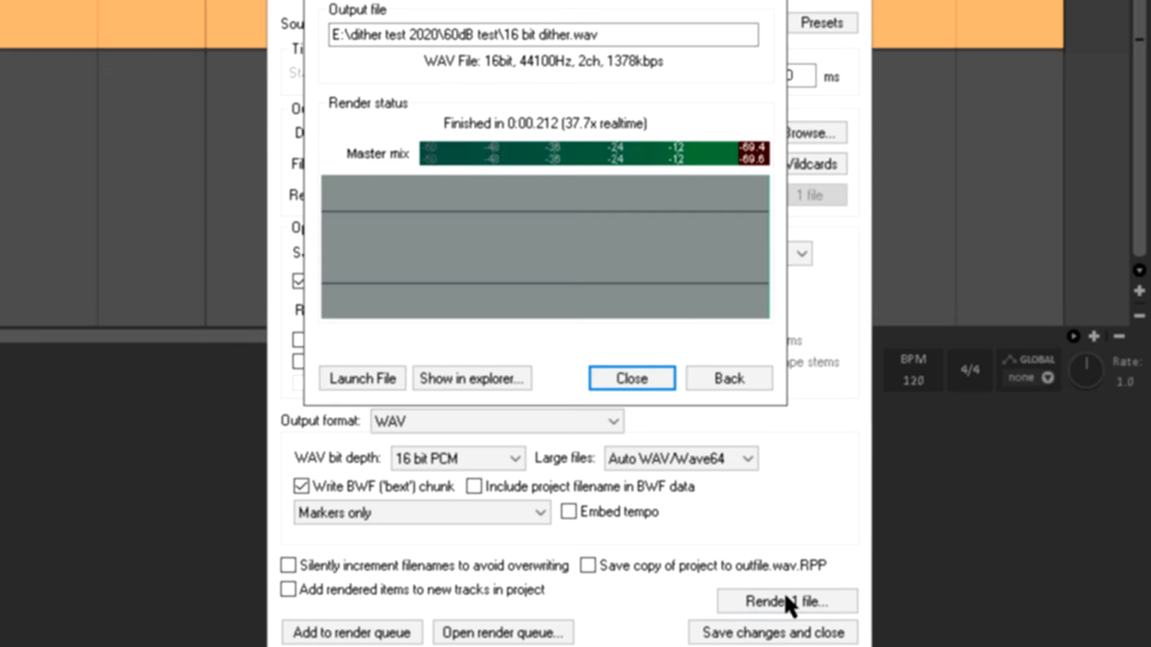
pyautogui.click(638, 377)
# - Render '16 bit dither NS.wav' with master dither plus noise shaping
pyautogui.hotkey('ctrl', 'alt', 'r')
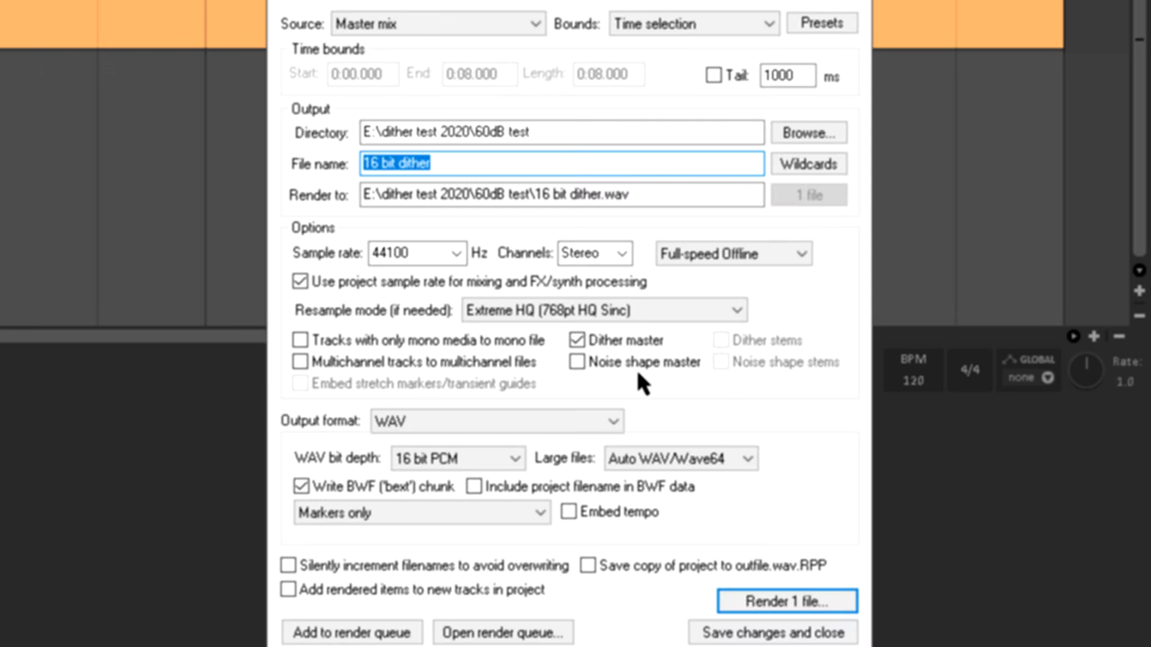
pyautogui.click(621, 358)
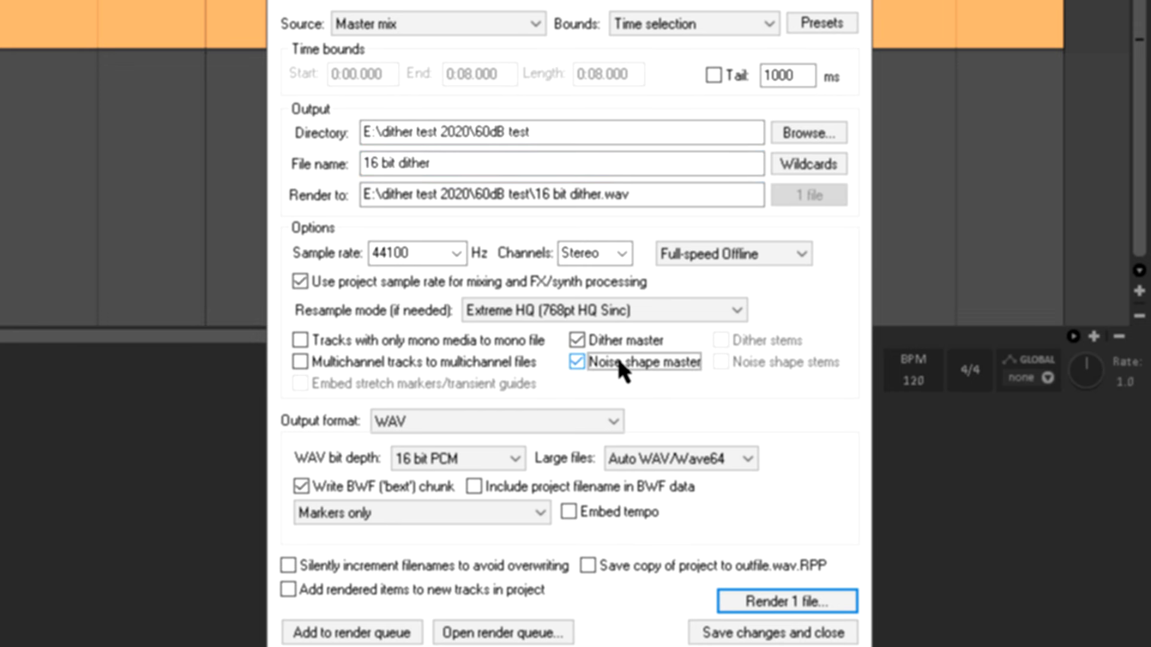
pyautogui.click(457, 167)
pyautogui.write('NS')
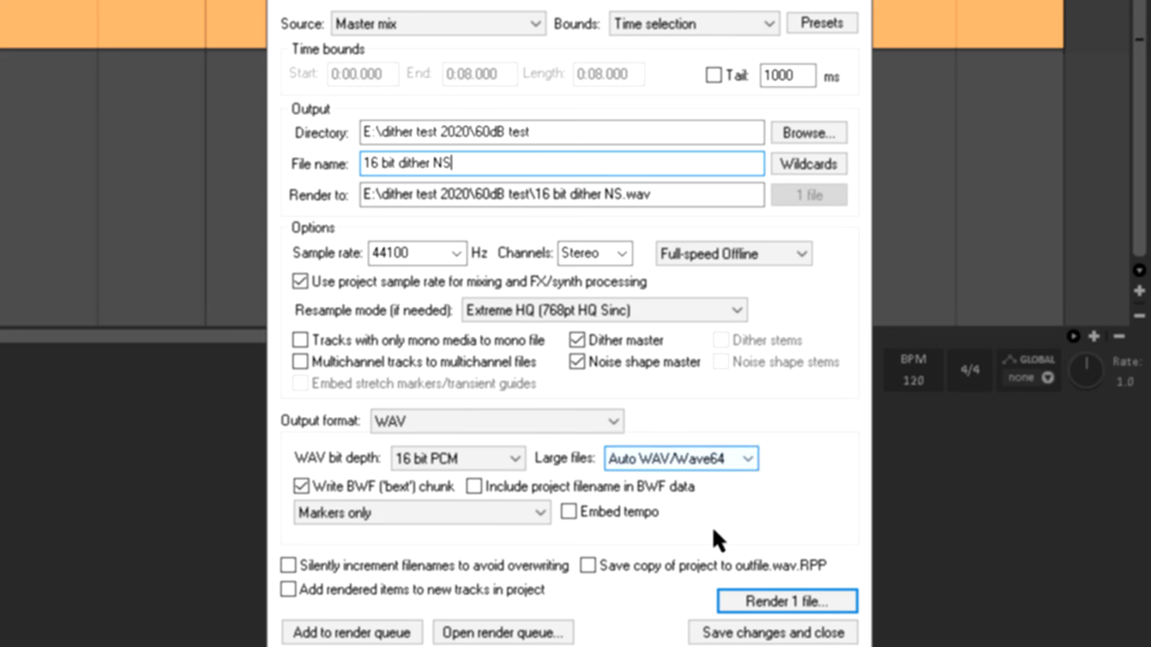
pyautogui.click(750, 596)
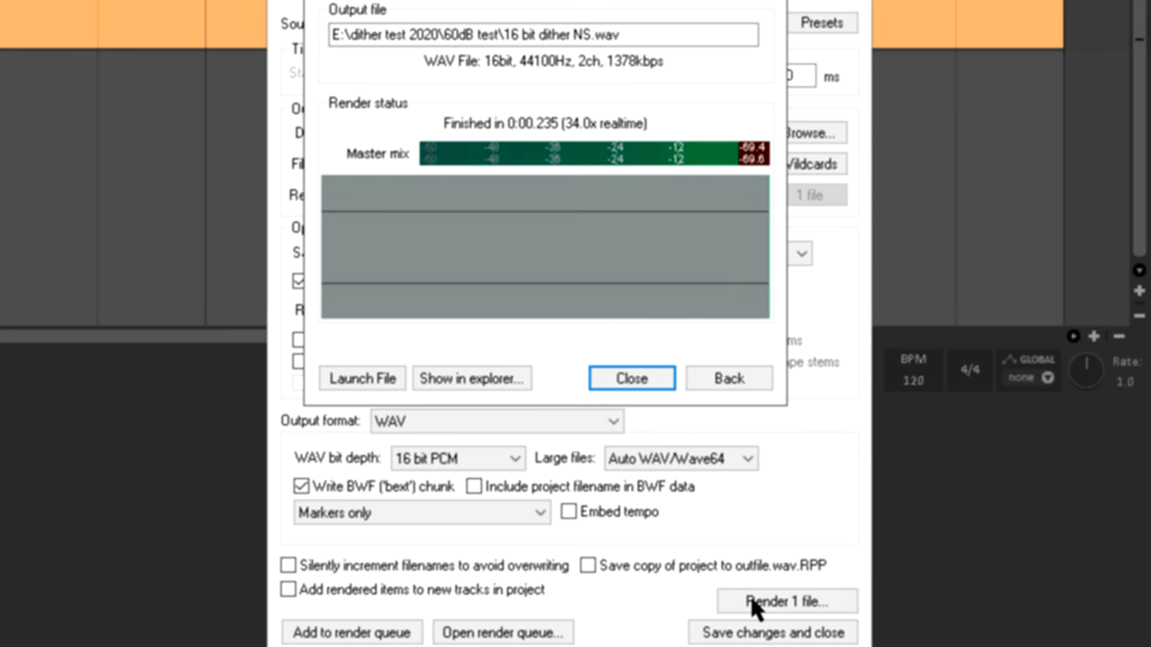
# - Play back the '24 bit no dither' track on its own
pyautogui.click(637, 374)
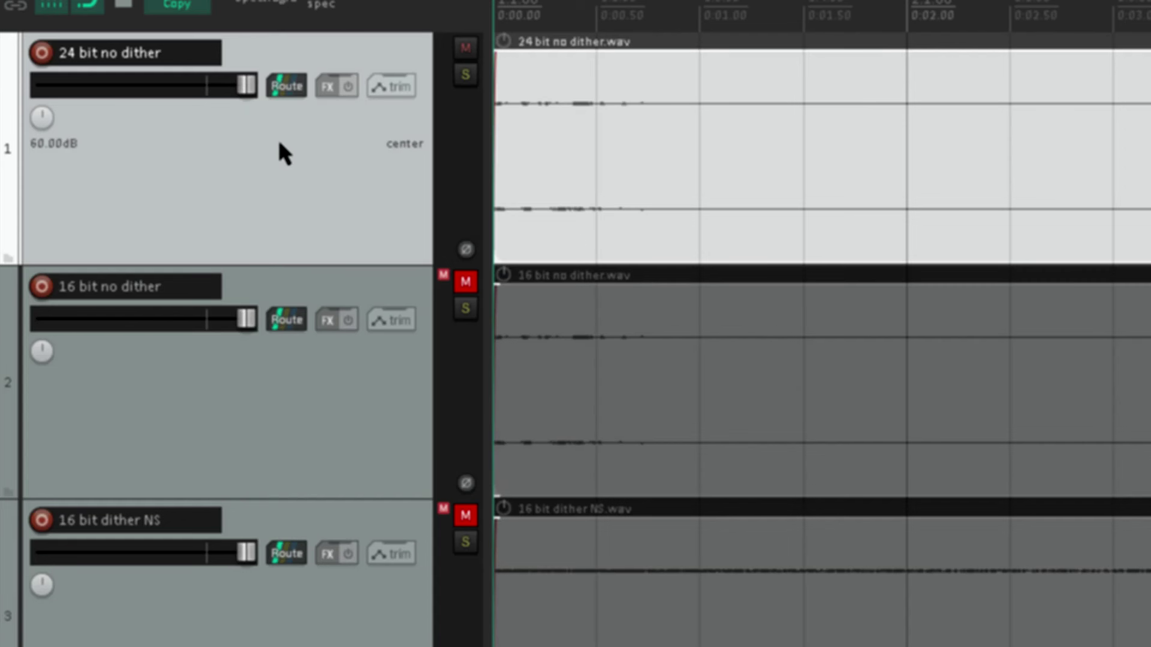
pyautogui.click(290, 88)
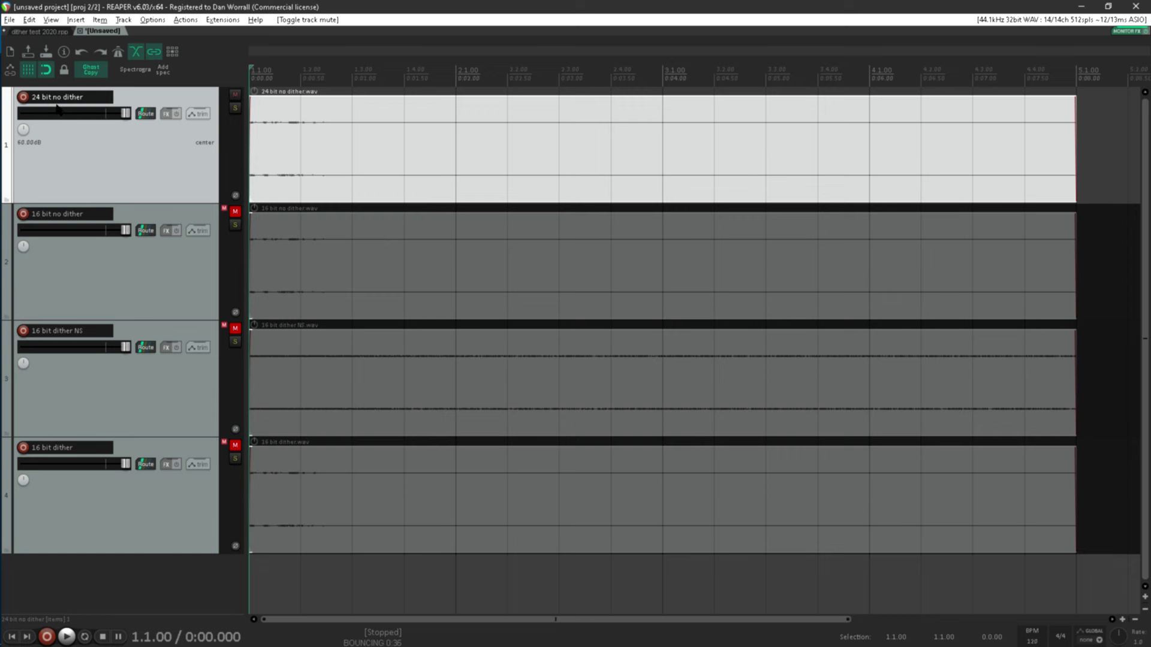
pyautogui.press('space')
pyautogui.press('space')
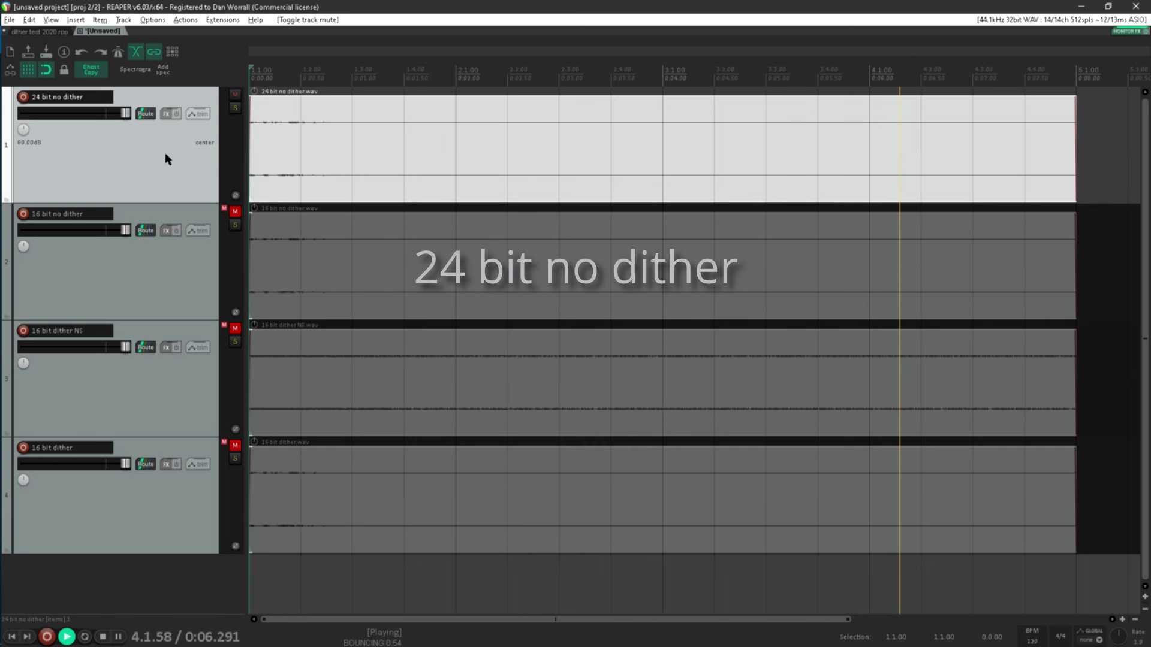
pyautogui.click(235, 95)
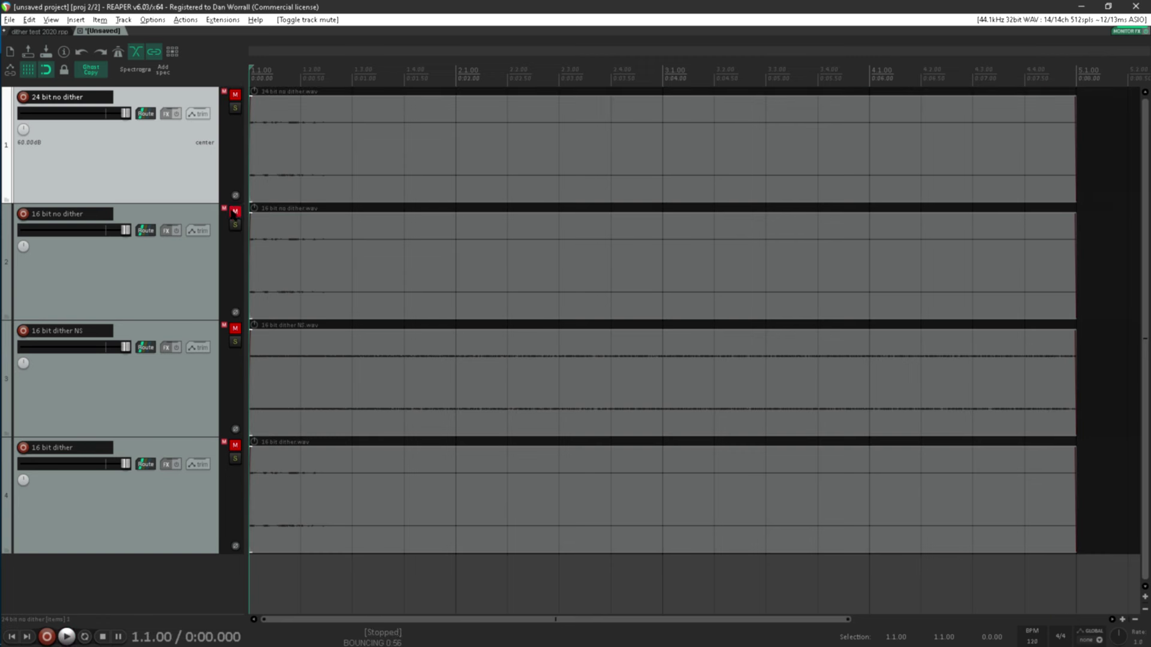
# - Mute '24 bit no dither', unmute '16 bit no dither', and play it
pyautogui.click(235, 211)
pyautogui.click(133, 268)
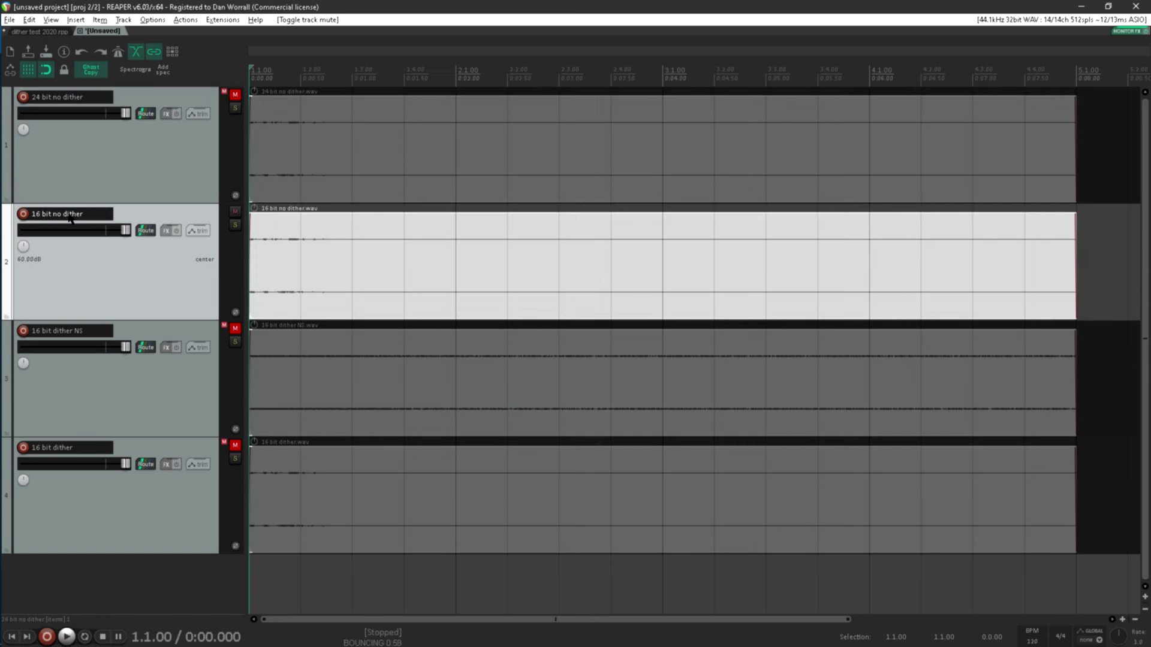
pyautogui.press('space')
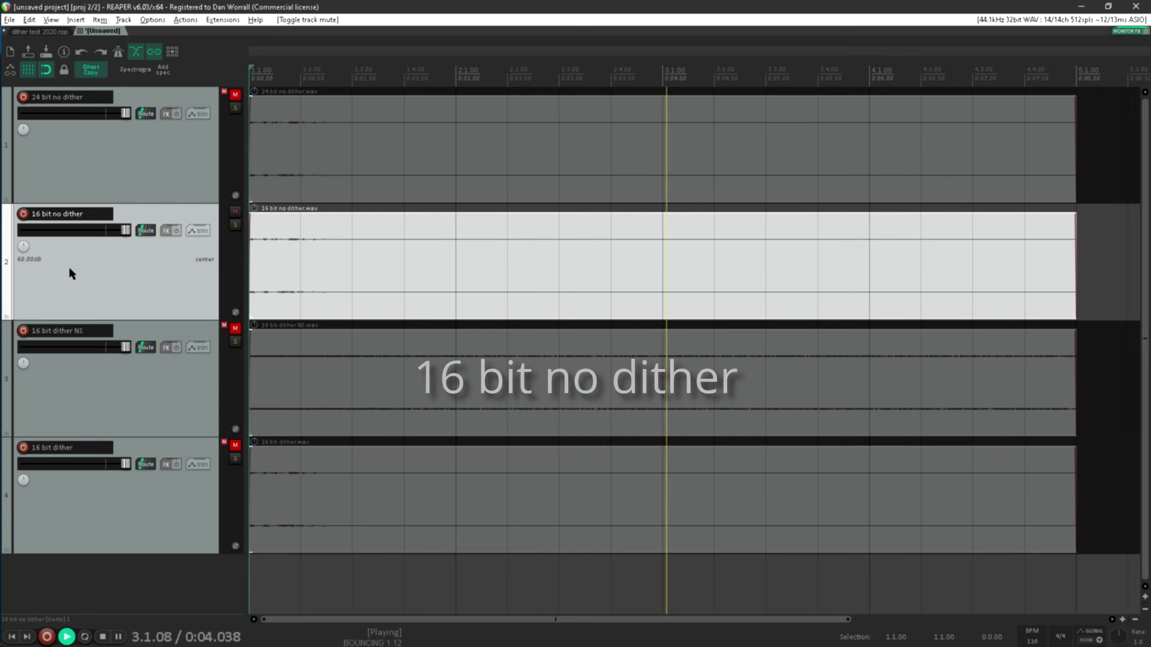
pyautogui.press('space')
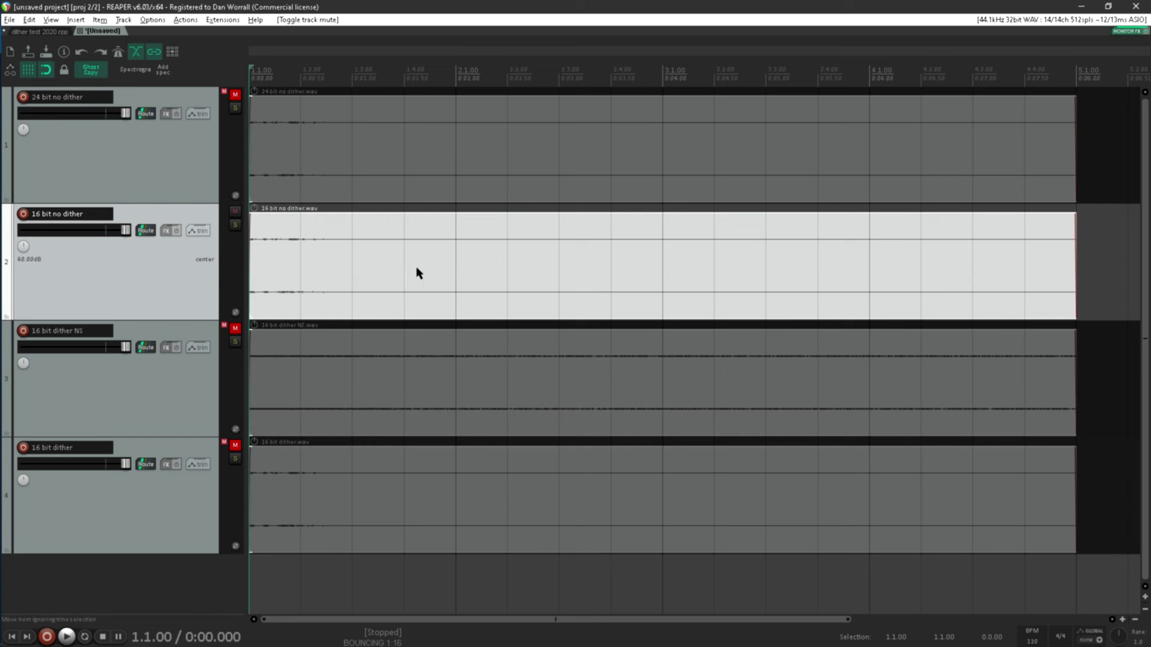
# - Add marker 1 at 2.2.00 and play from it
pyautogui.click(506, 259)
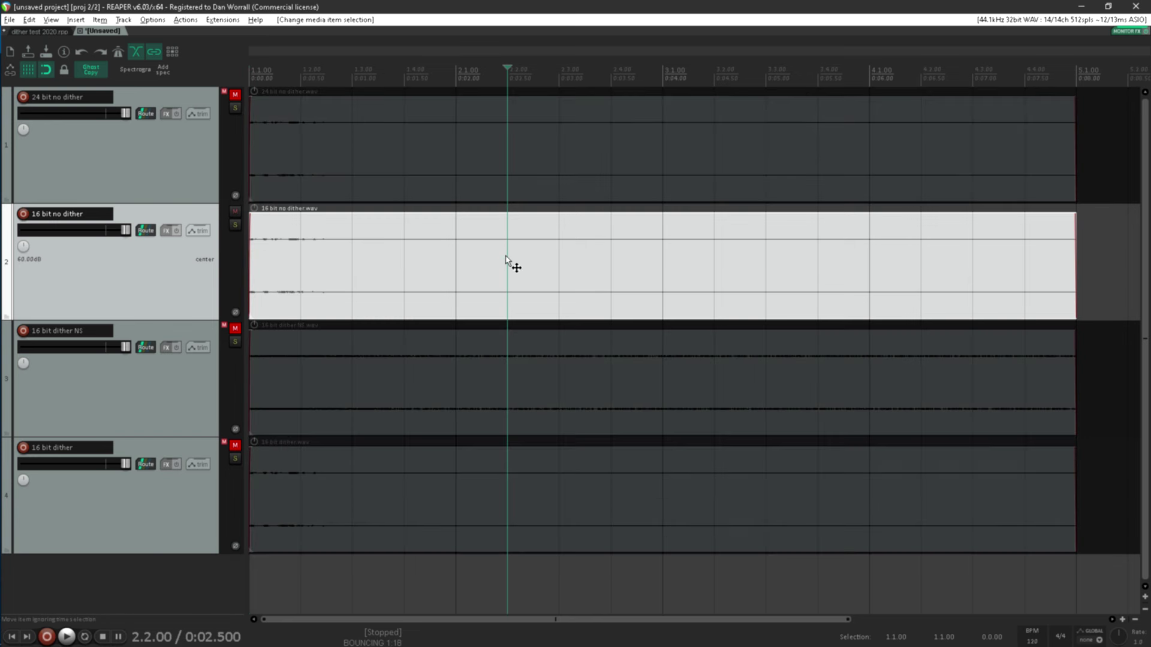
pyautogui.press('m')
pyautogui.press('space')
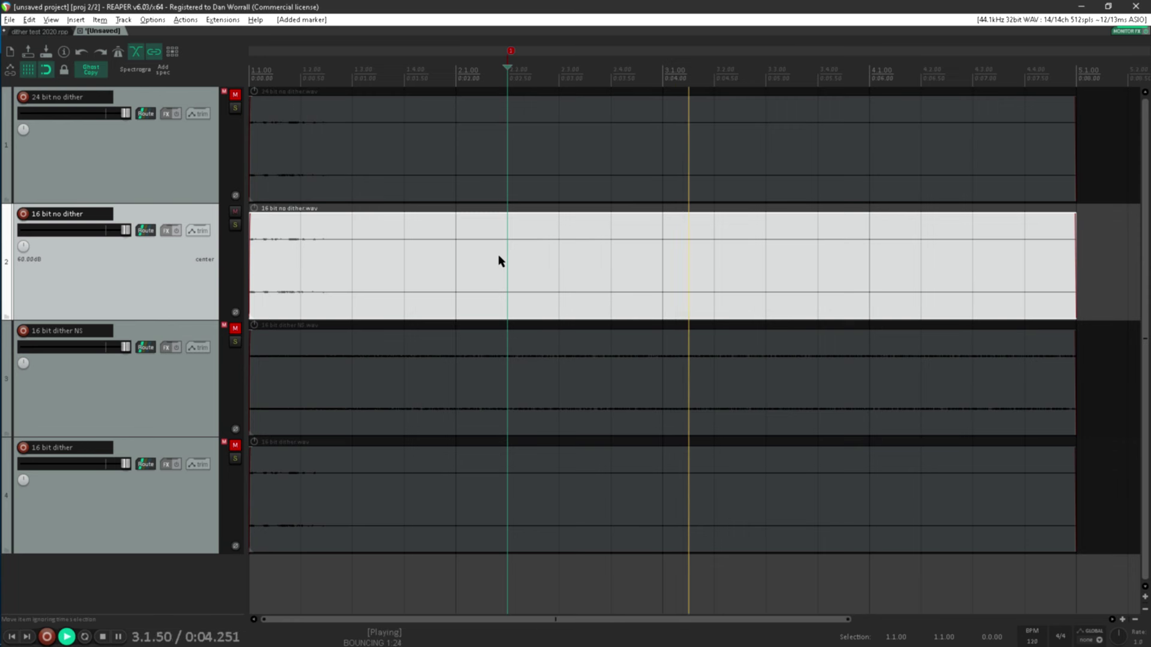
pyautogui.press('space')
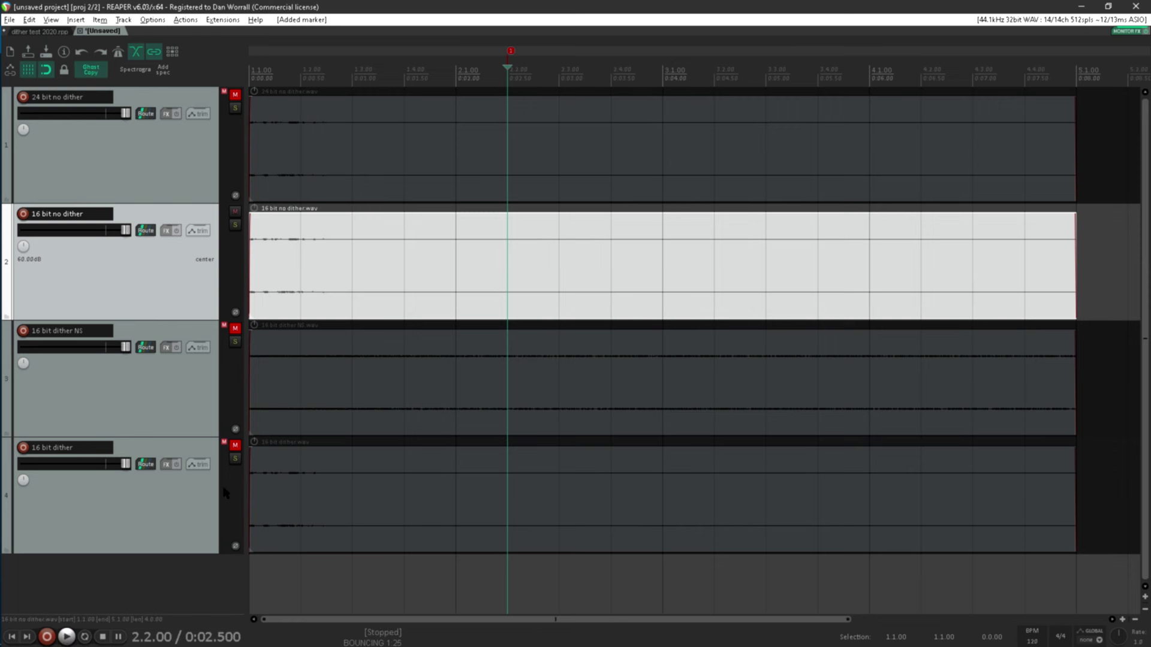
# - Mute '16 bit no dither', move '16 bit dither' above the NS track, unmute and play it
pyautogui.click(13, 636)
pyautogui.click(235, 211)
pyautogui.moveTo(162, 503); pyautogui.dragTo(165, 347)
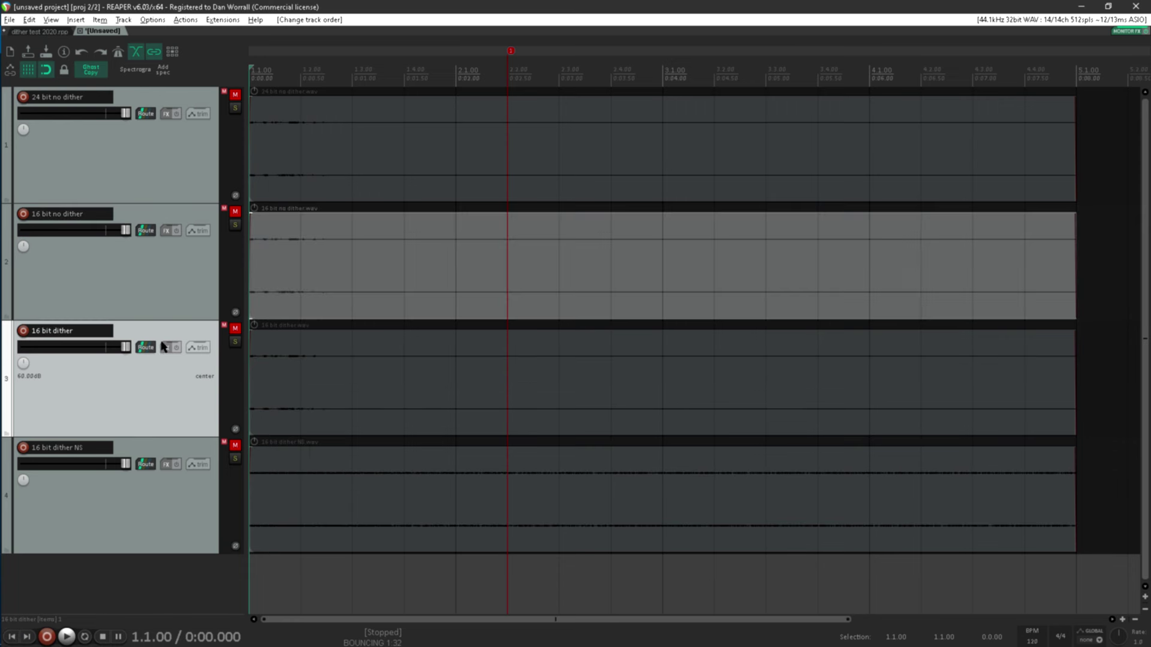
pyautogui.click(235, 329)
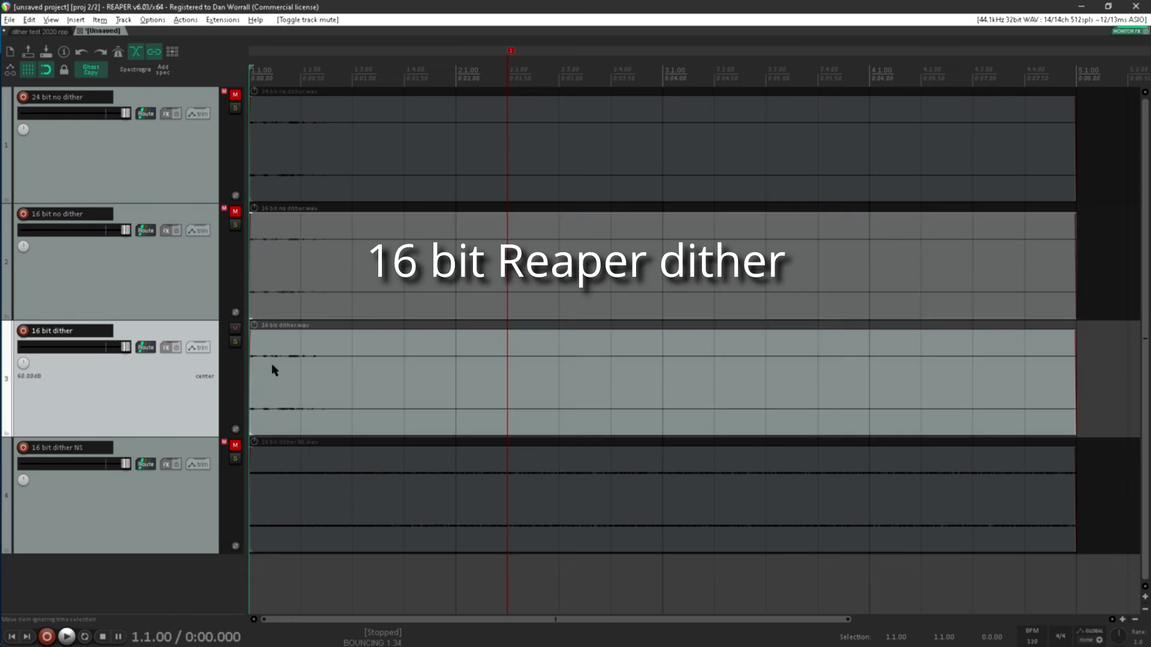
pyautogui.press('space')
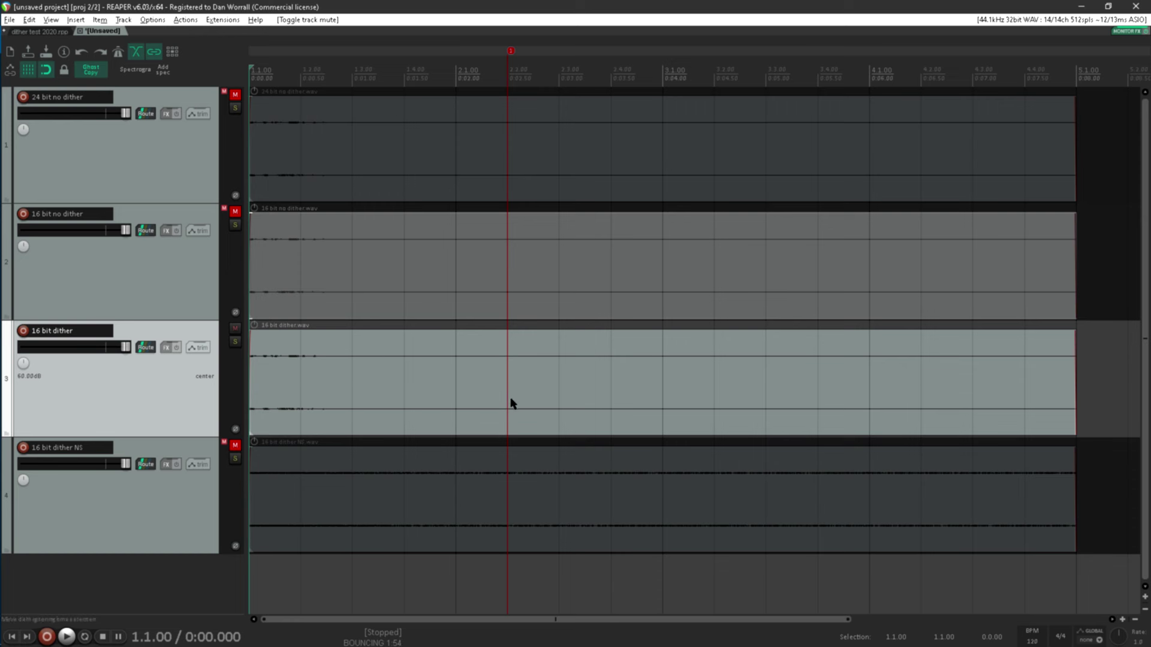
pyautogui.press('space')
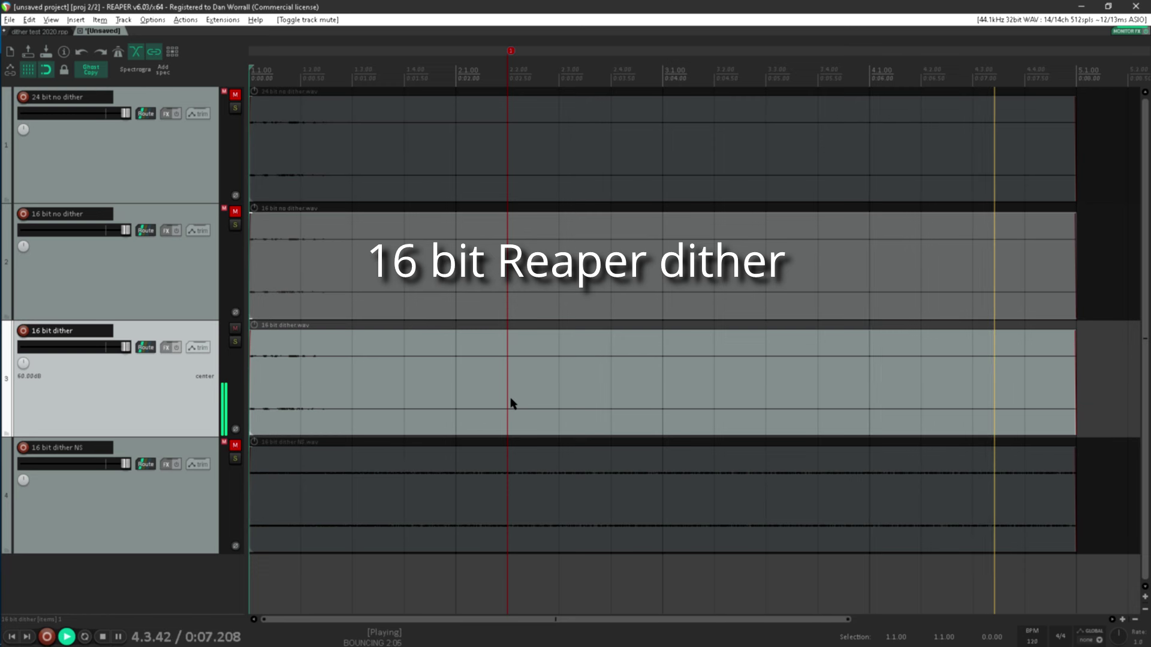
pyautogui.press('space')
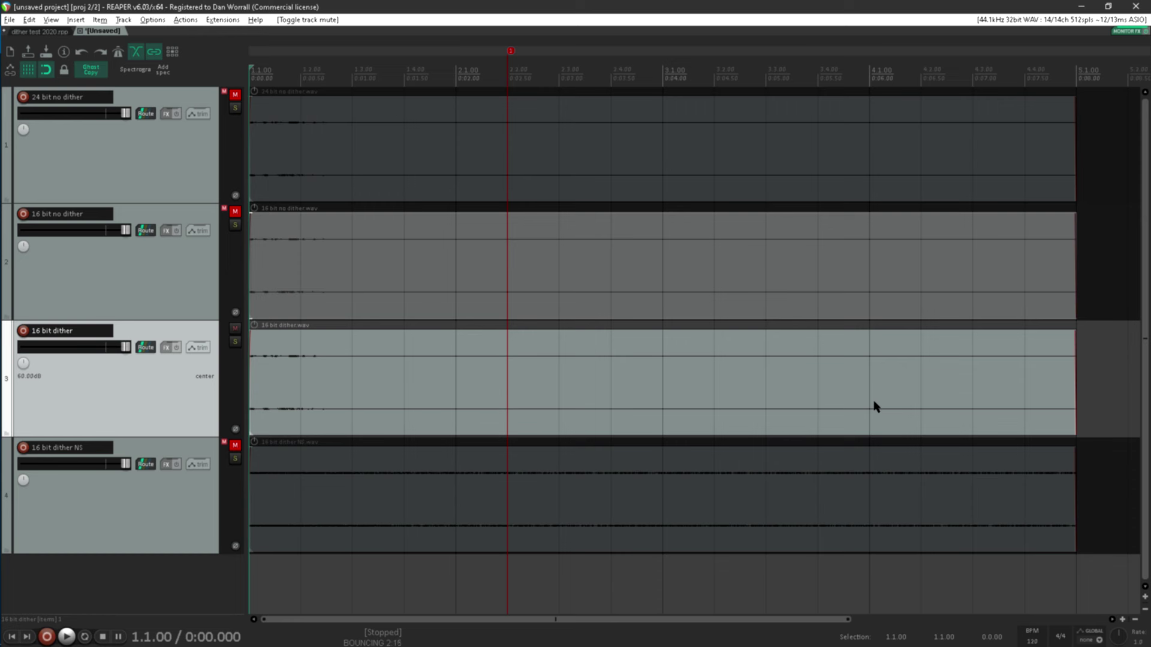
# - Mute '16 bit dither', unmute '16 bit dither NS', and play the noise-shaped track
pyautogui.press('F5')
pyautogui.click(234, 445)
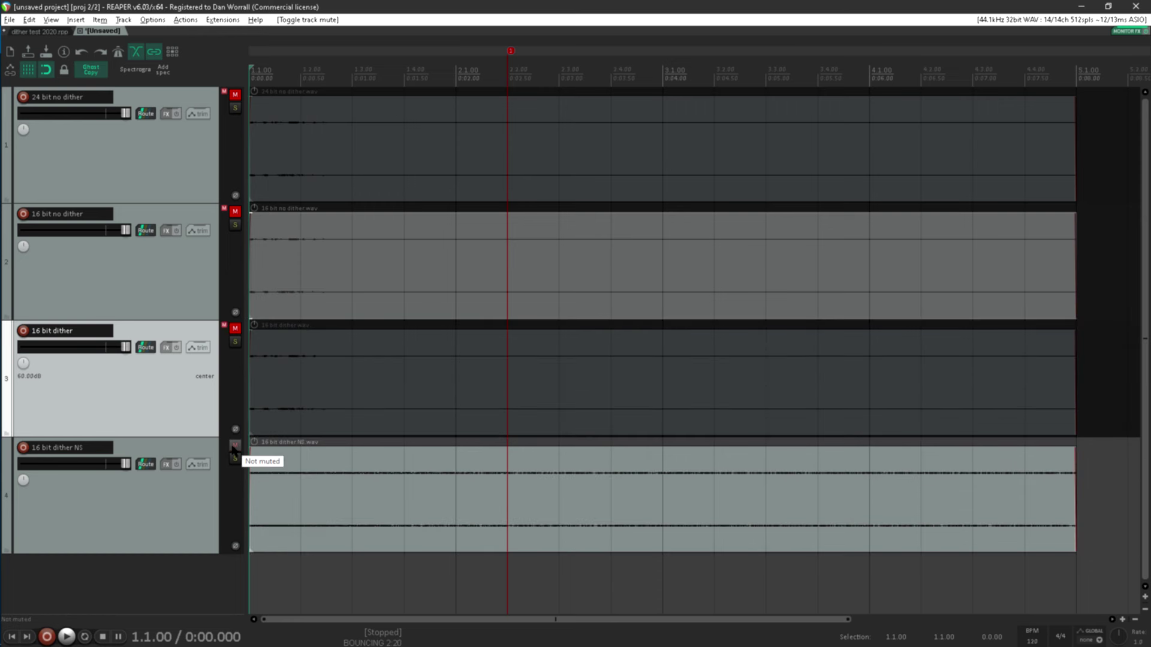
pyautogui.press('space')
pyautogui.press('space')
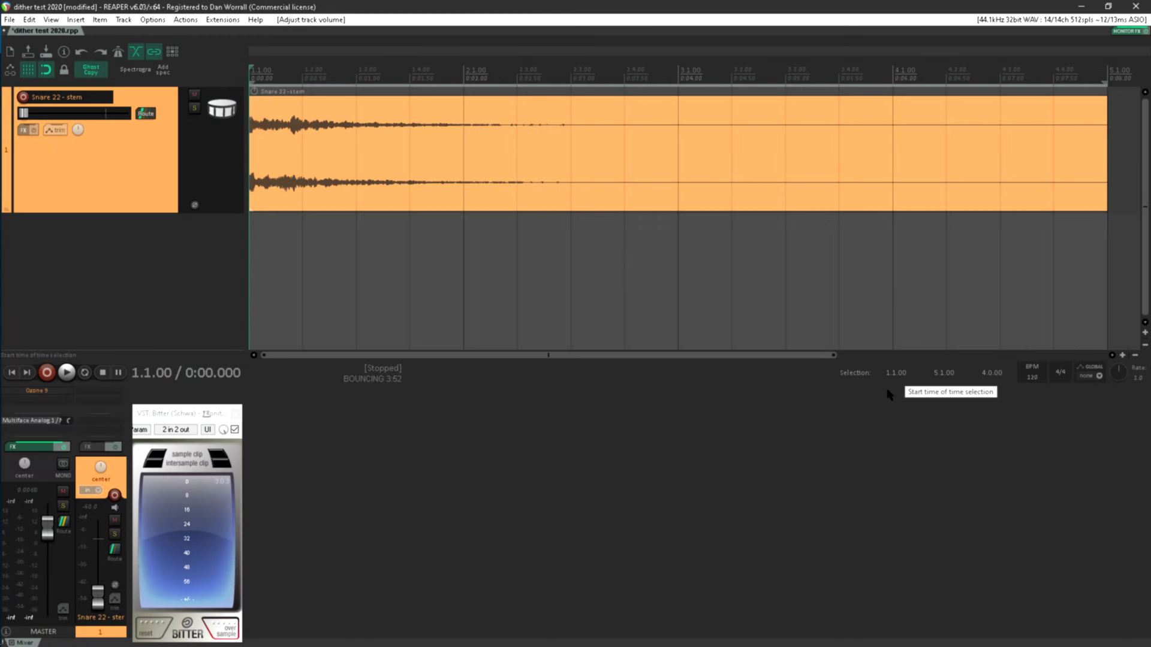
# - Enable Ozone 9 on the master: MBIT+ dither at 16 bit, Medium amount, Max noise shaping
pyautogui.click(48, 392)
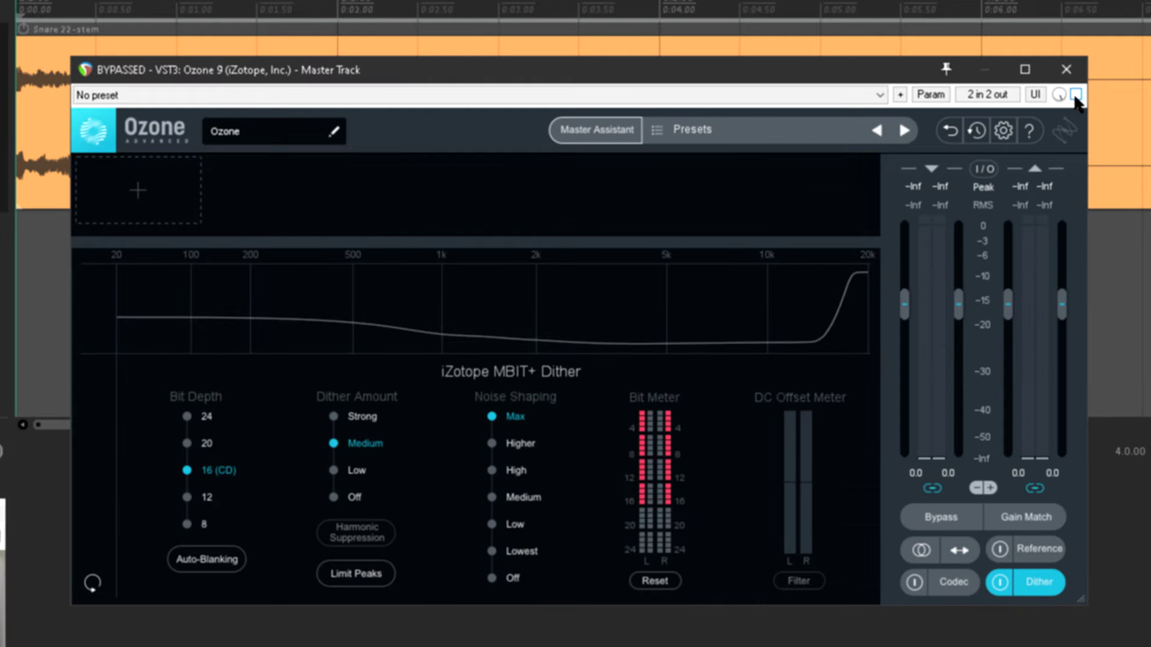
pyautogui.click(955, 136)
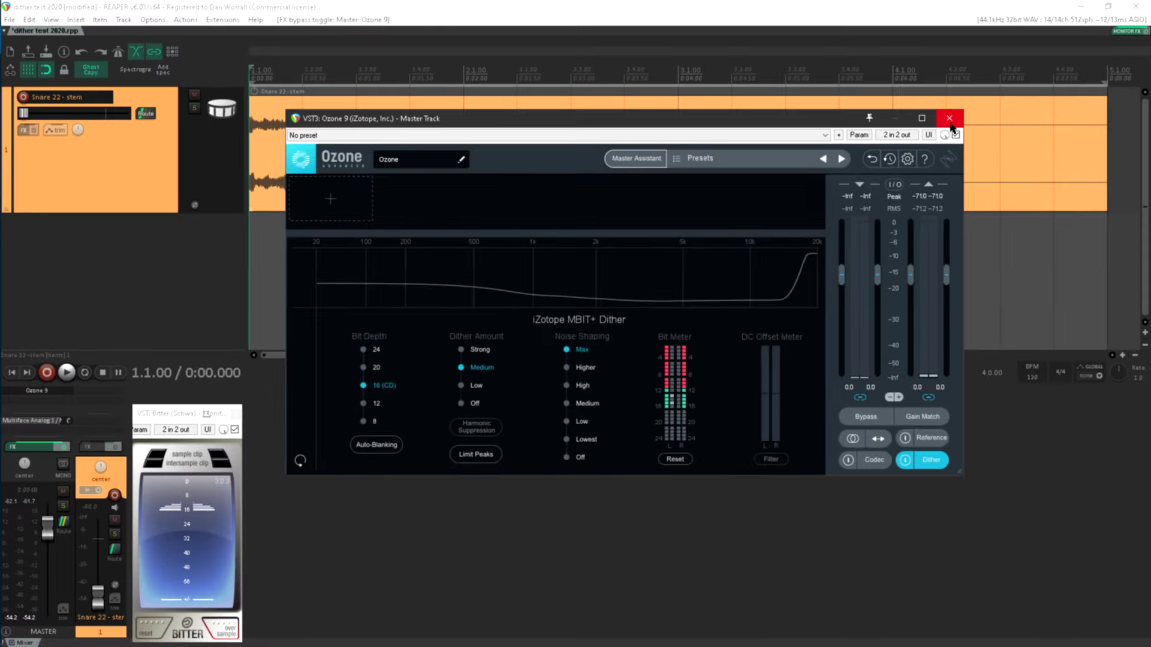
# - Render a 16-bit WAV named '16 bit iZotope dither' with Dither master and Noise shape master unchecked
pyautogui.click(1067, 69)
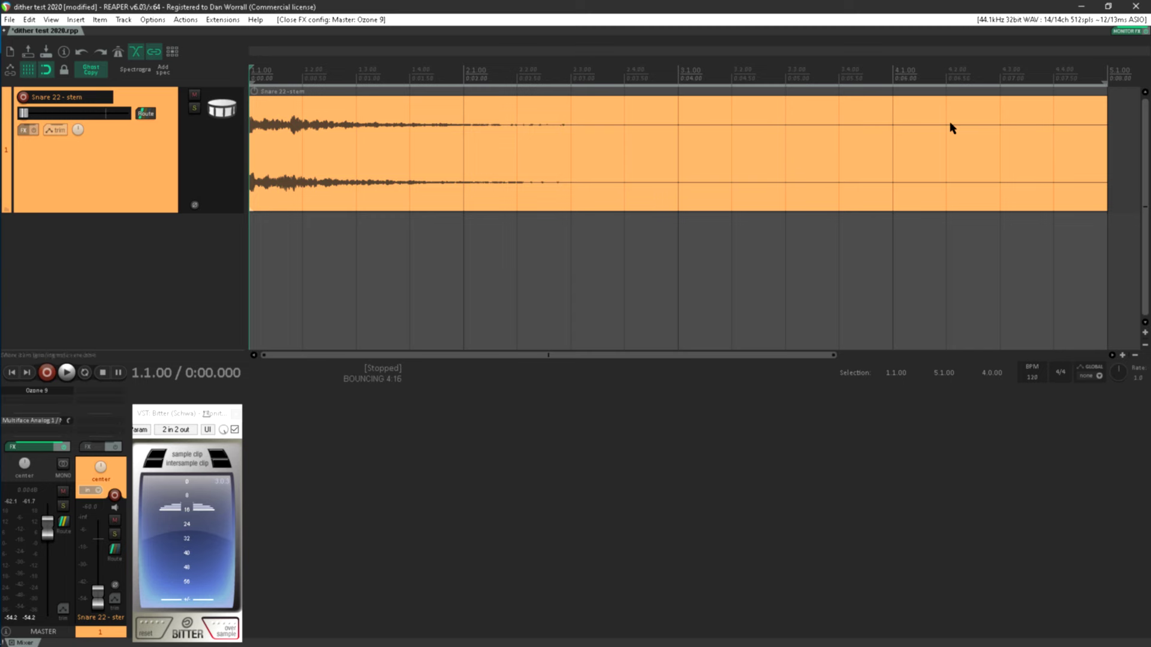
pyautogui.hotkey('ctrl', 'alt', 'r')
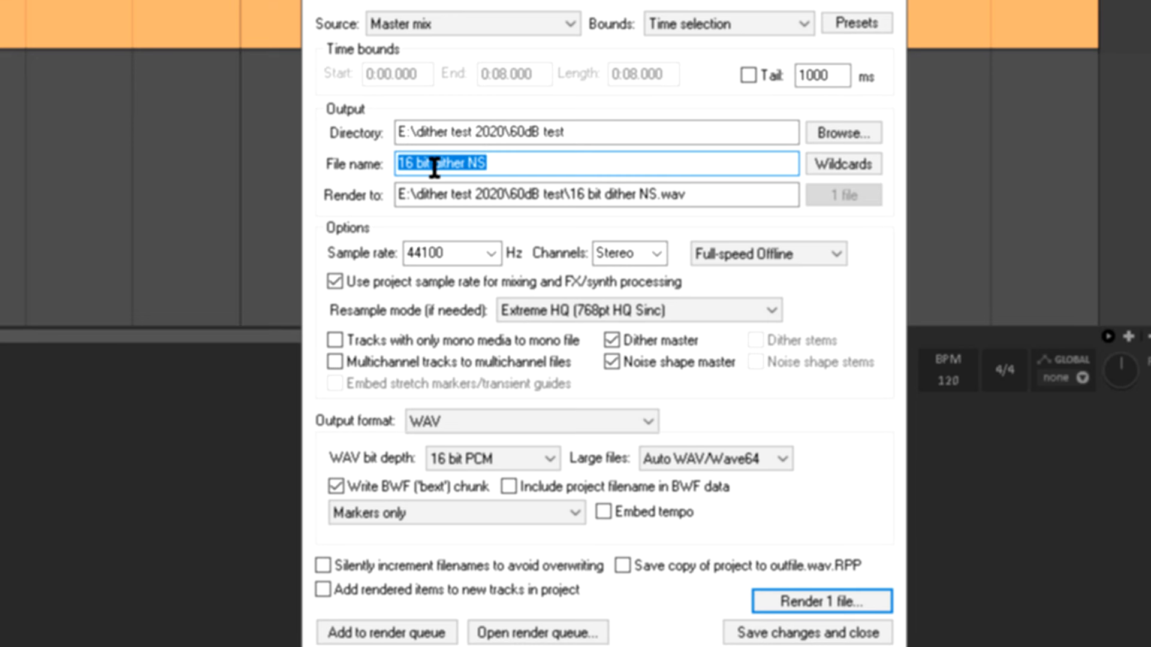
pyautogui.moveTo(433, 163); pyautogui.dragTo(524, 164)
pyautogui.write('iZotope')
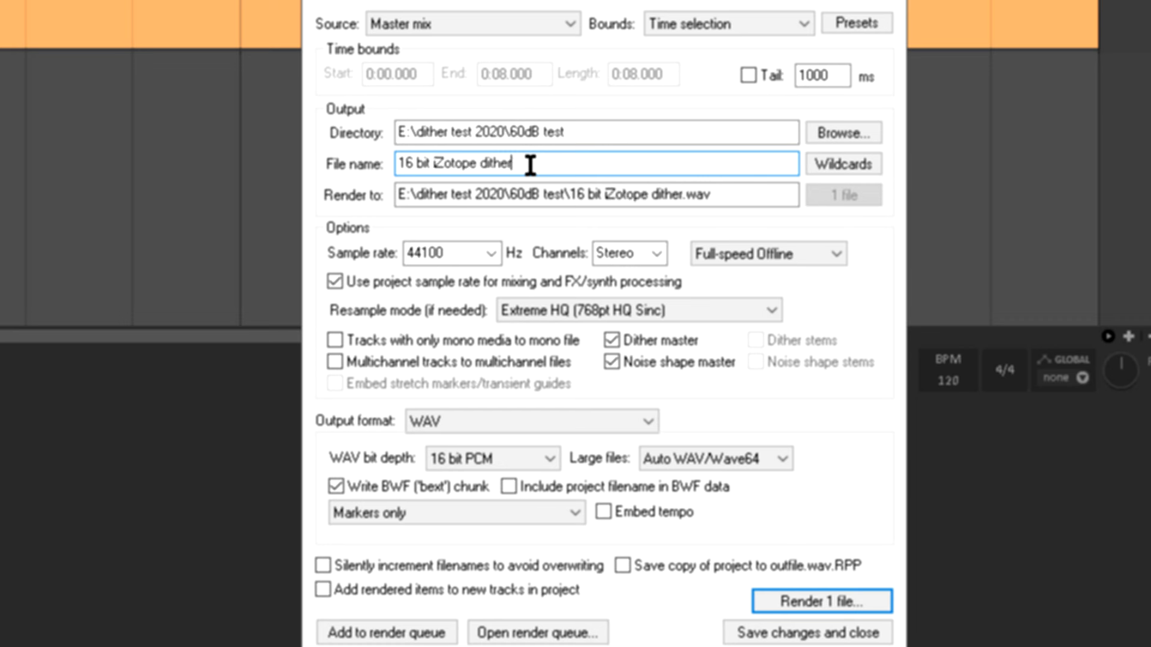
pyautogui.click(630, 340)
pyautogui.click(646, 362)
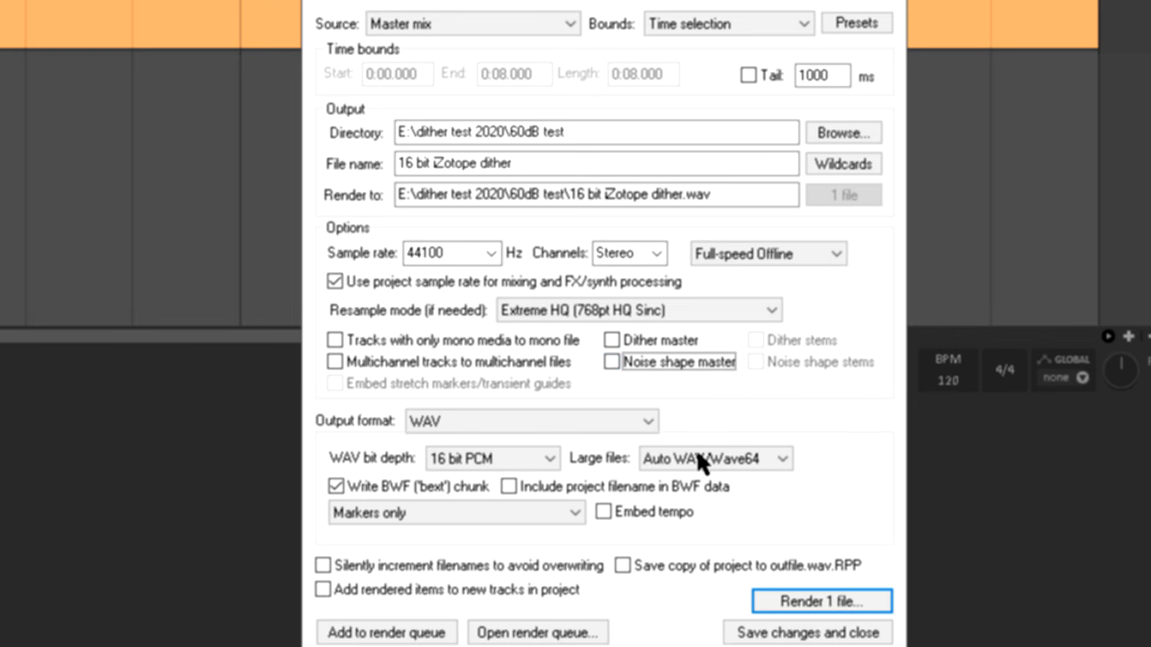
pyautogui.click(789, 596)
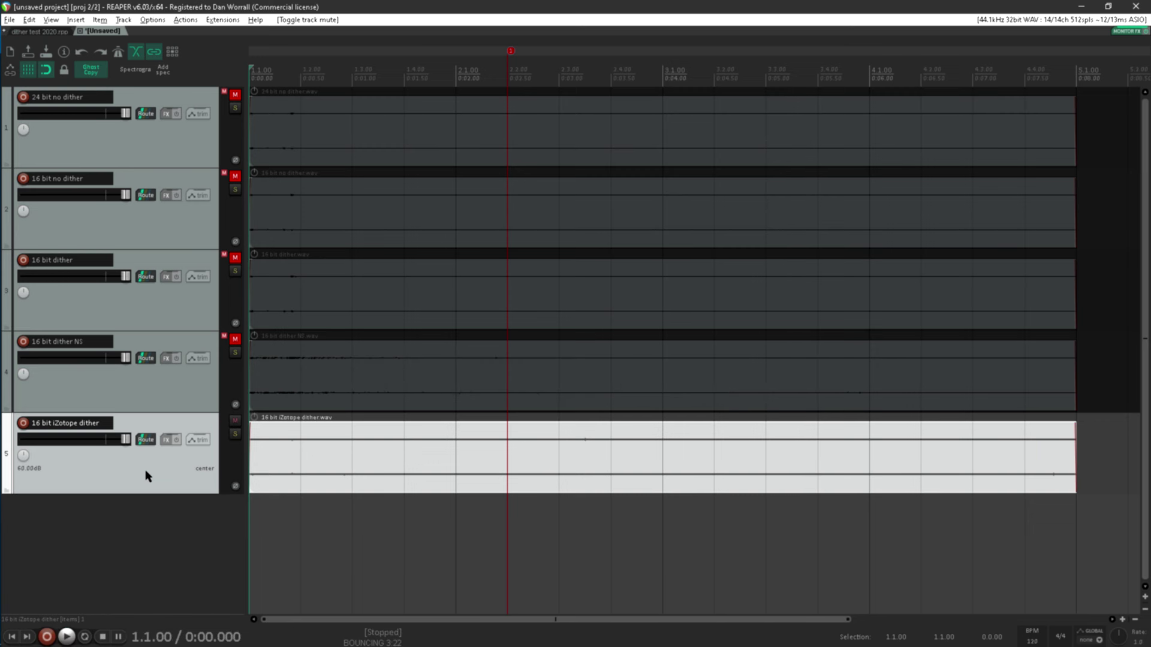
# - Play the 16 bit dither NS render, then the 16 bit iZotope dither render, each alone
pyautogui.click(235, 420)
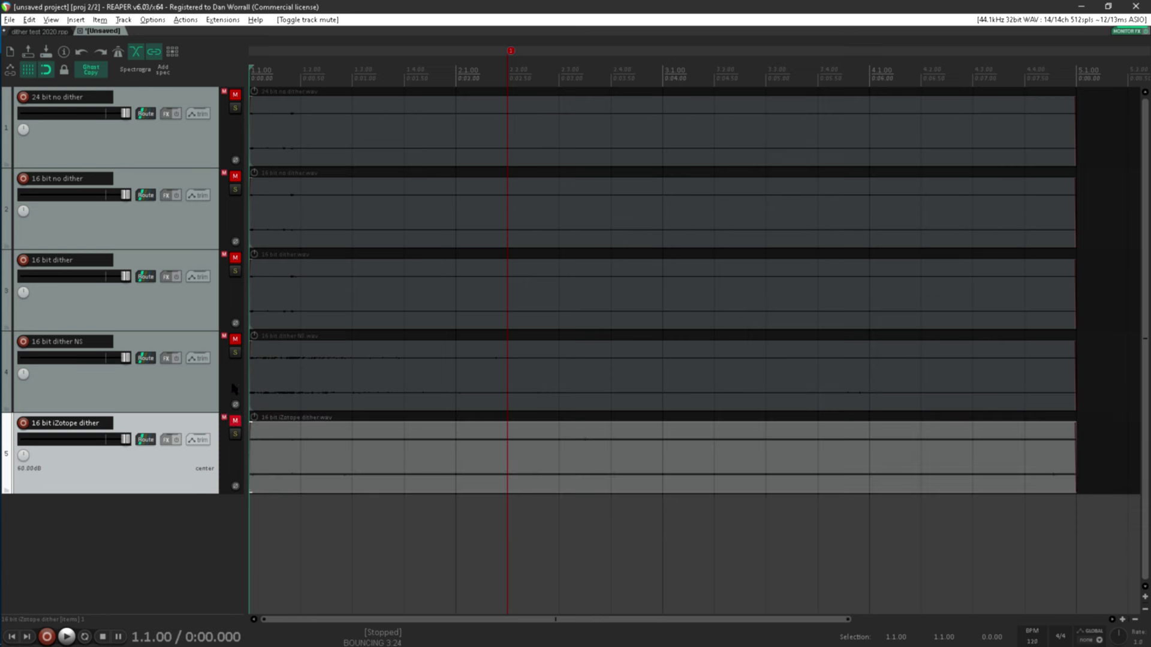
pyautogui.click(234, 340)
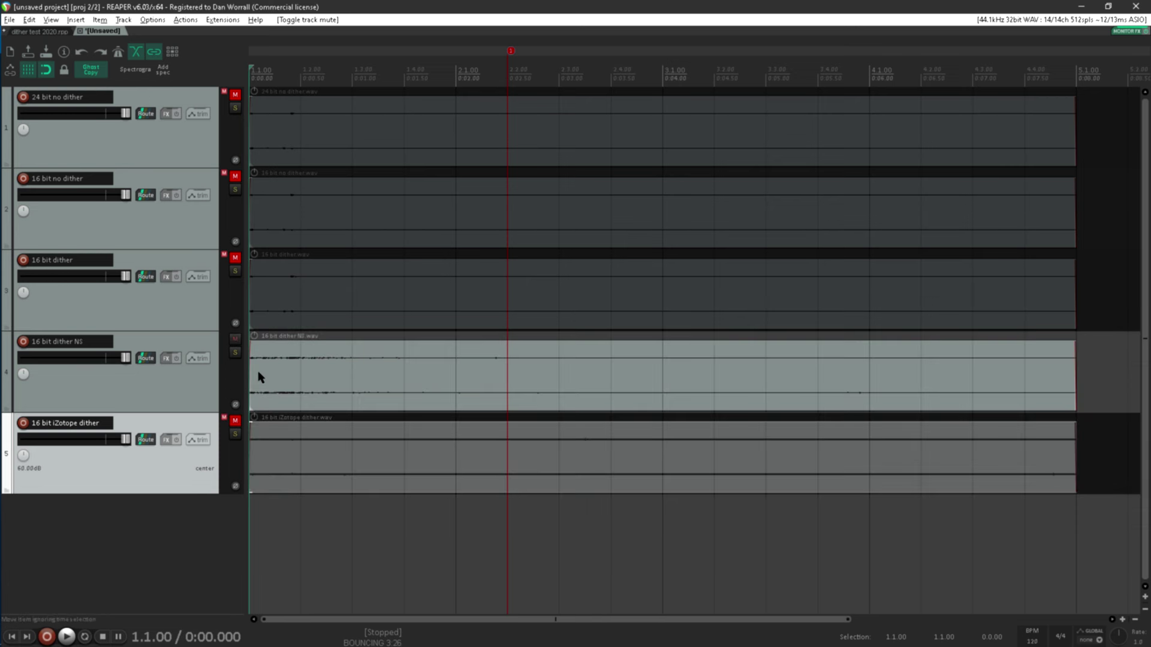
pyautogui.press('space')
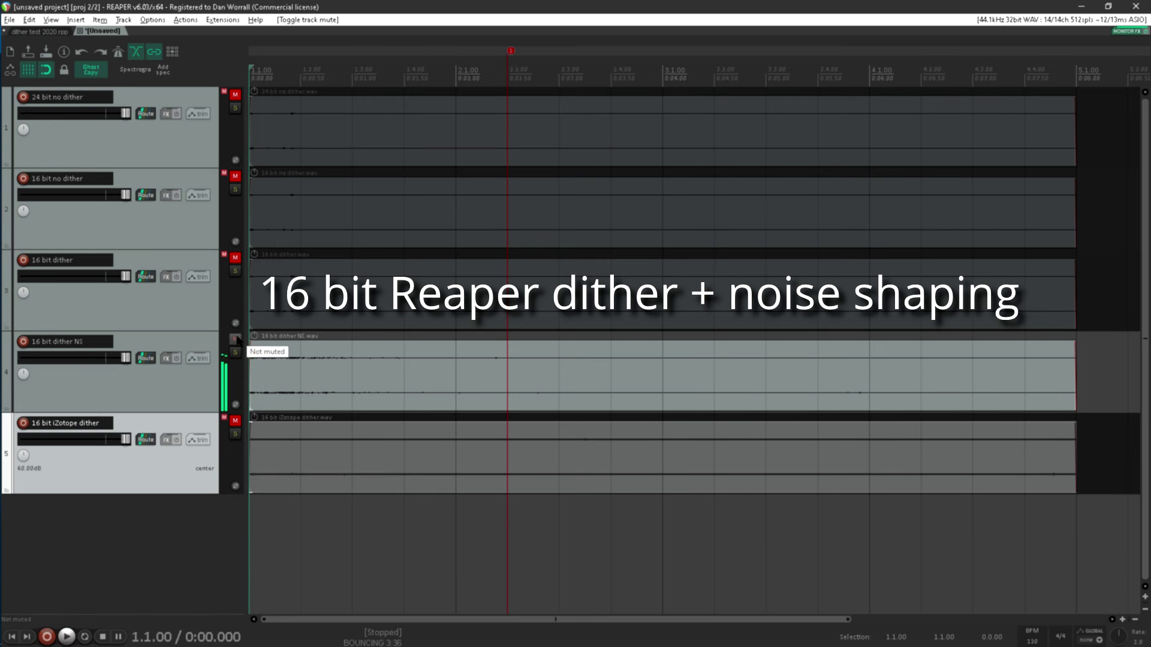
pyautogui.click(235, 339)
pyautogui.click(235, 422)
pyautogui.press('space')
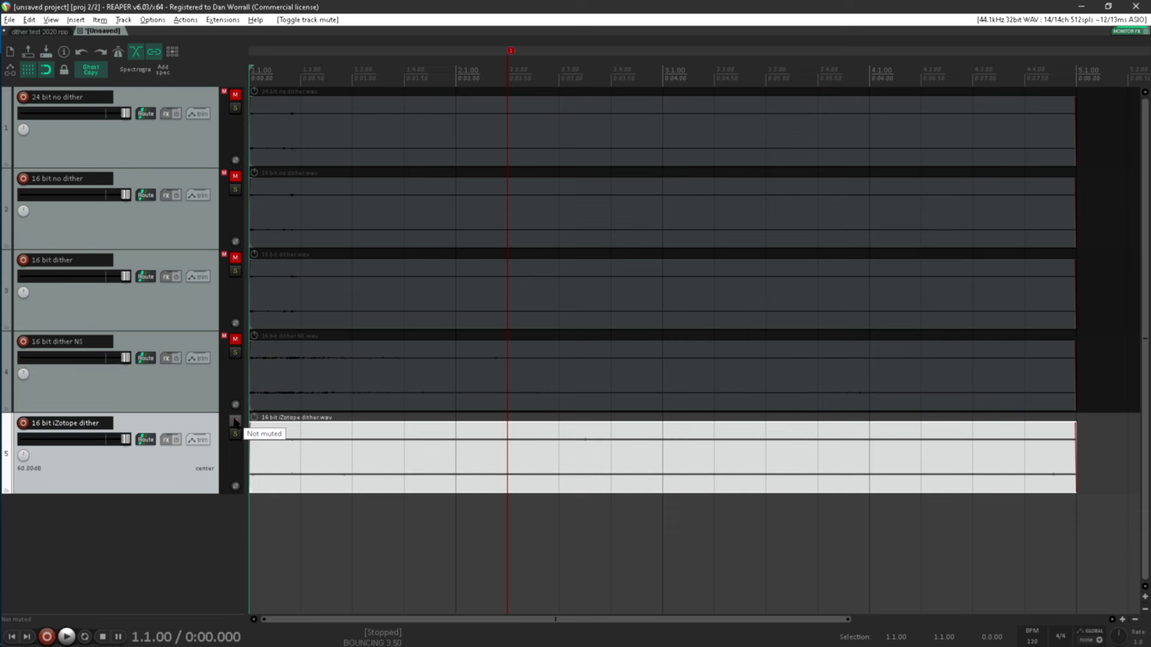
# - Repeat the comparison, replaying the dither NS render and then the iZotope dither render
pyautogui.click(235, 422)
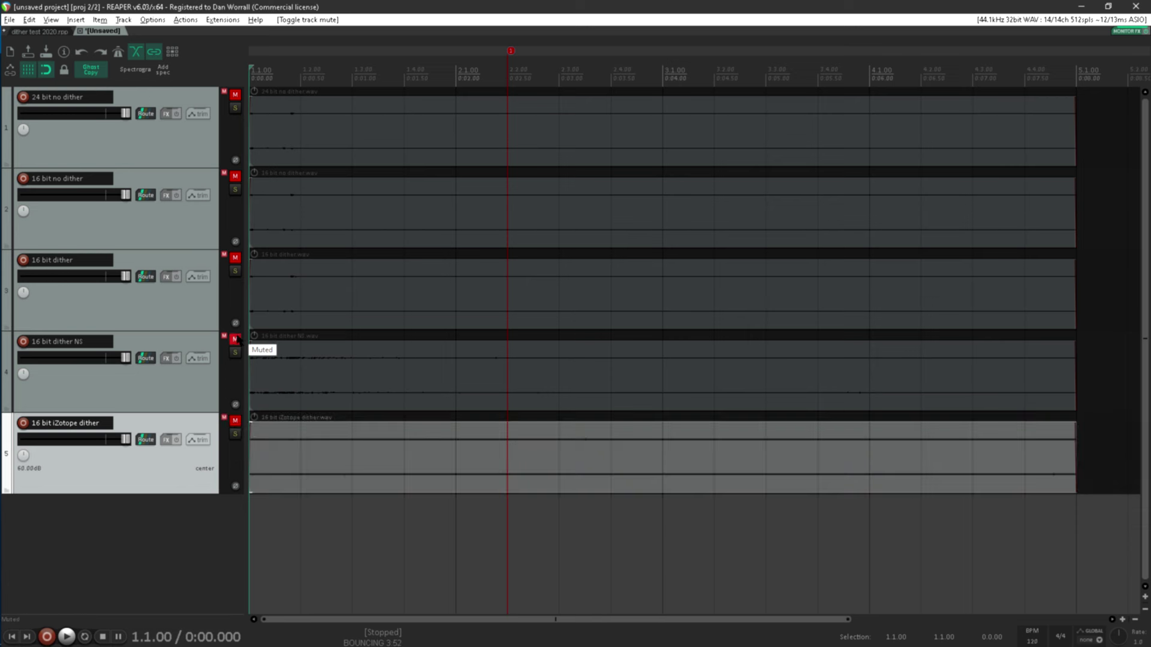
pyautogui.click(235, 339)
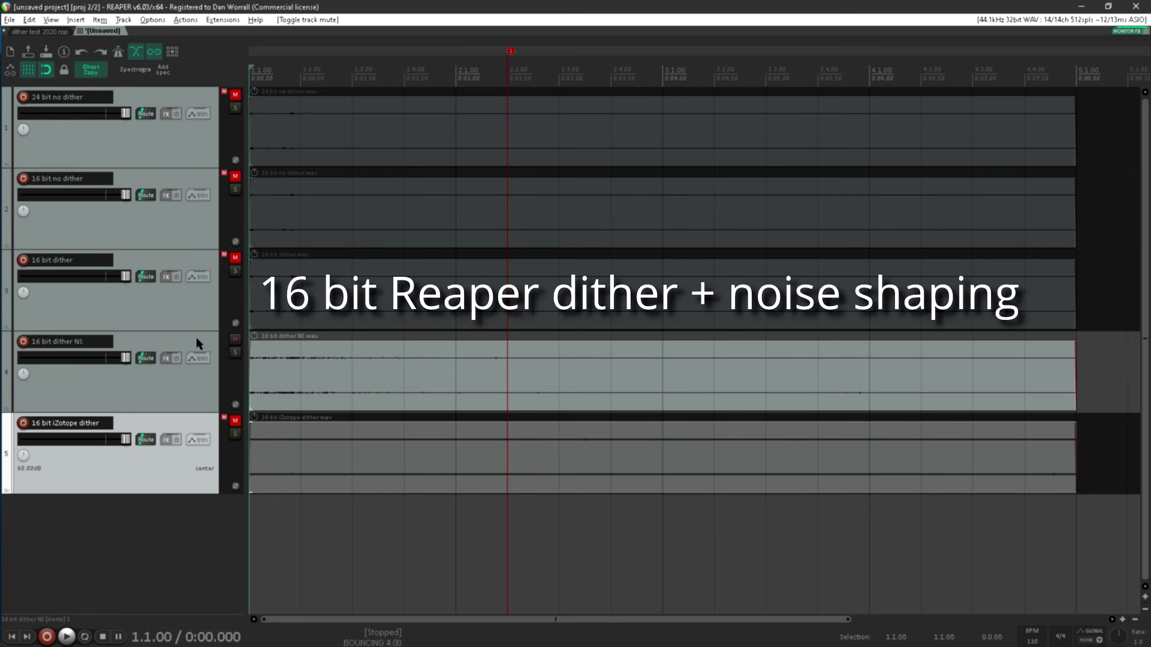
pyautogui.press('space')
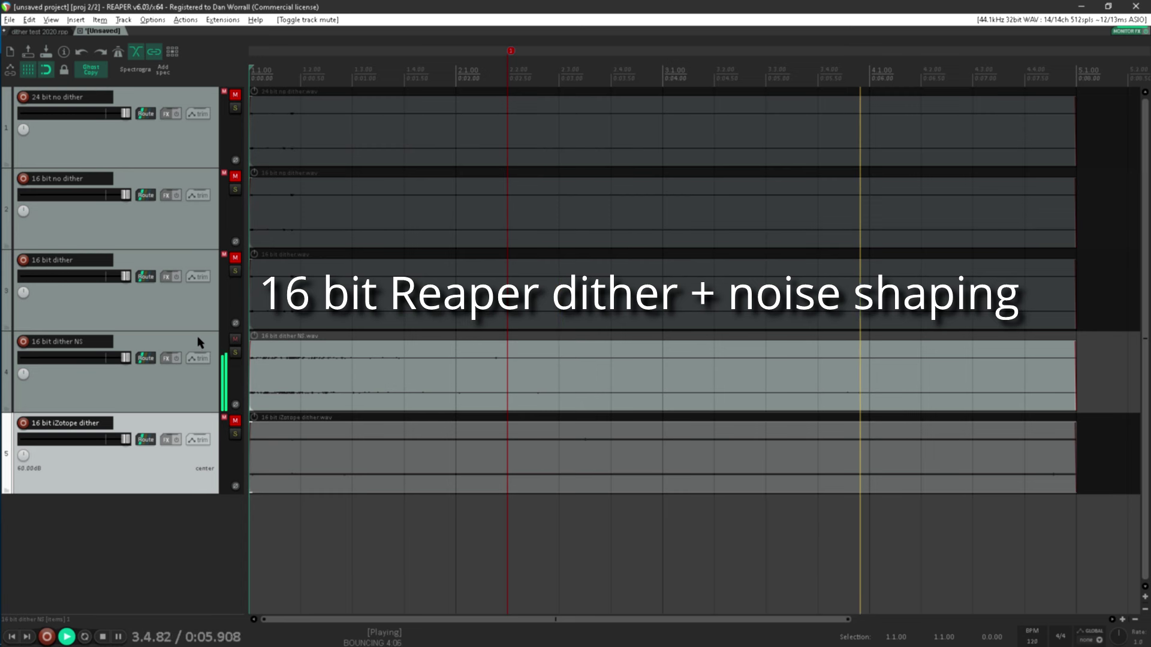
pyautogui.click(235, 339)
pyautogui.click(235, 422)
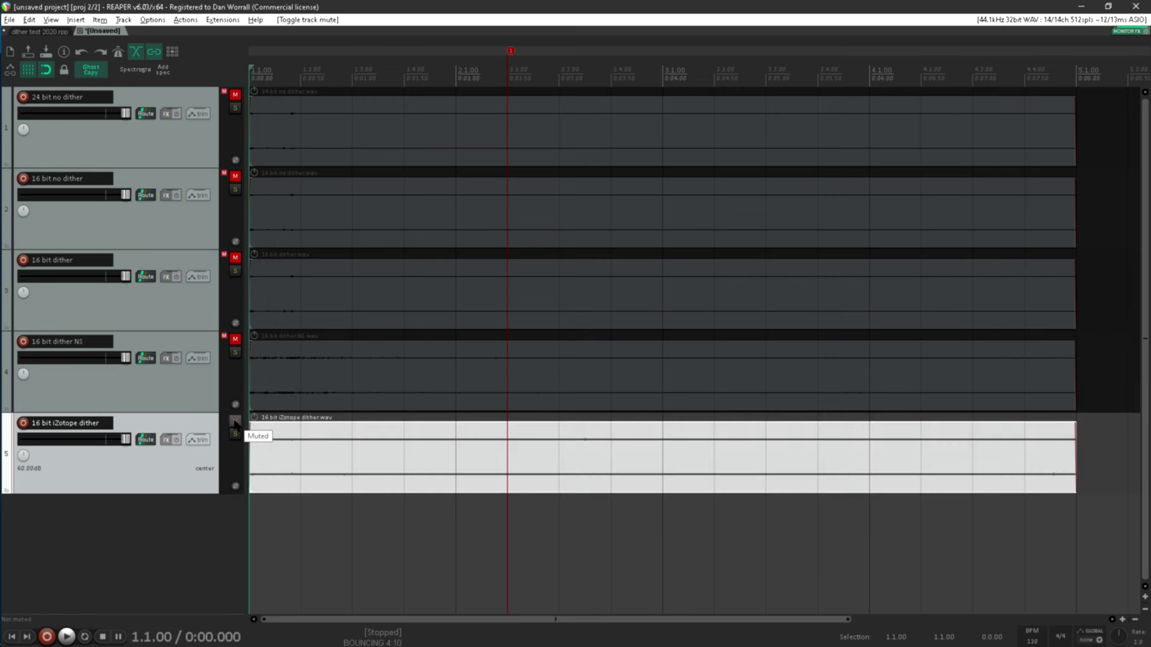
pyautogui.press('space')
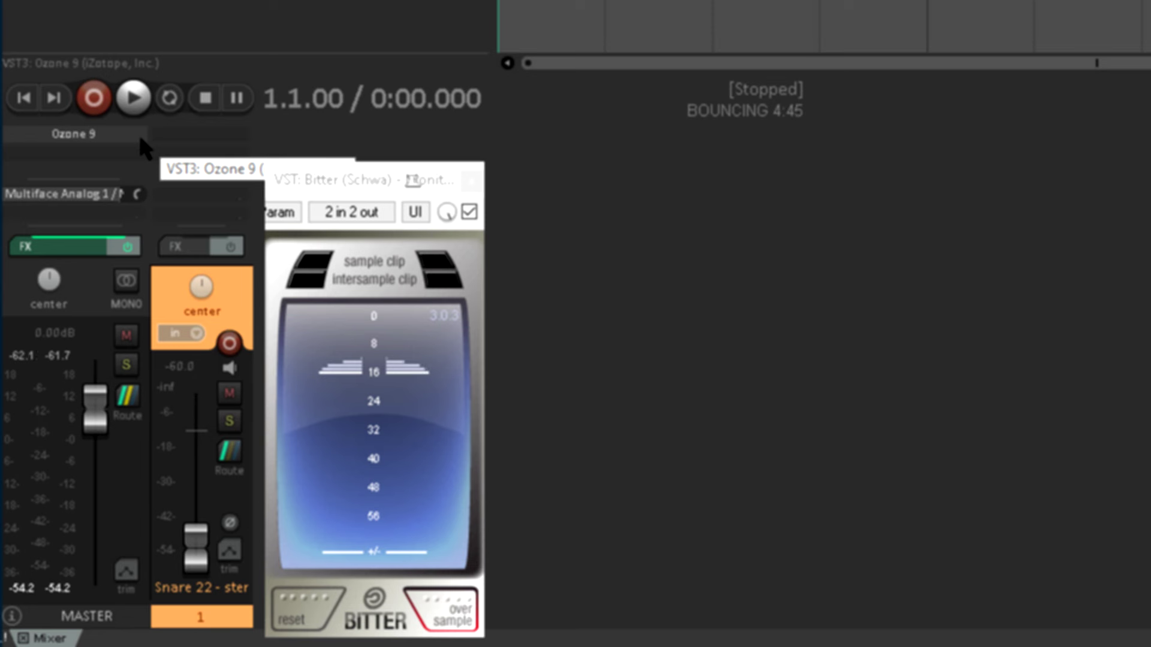
# - Enter -6 dB as the master track volume in Outputs for Master Track and close the window
pyautogui.moveTo(105, 414)
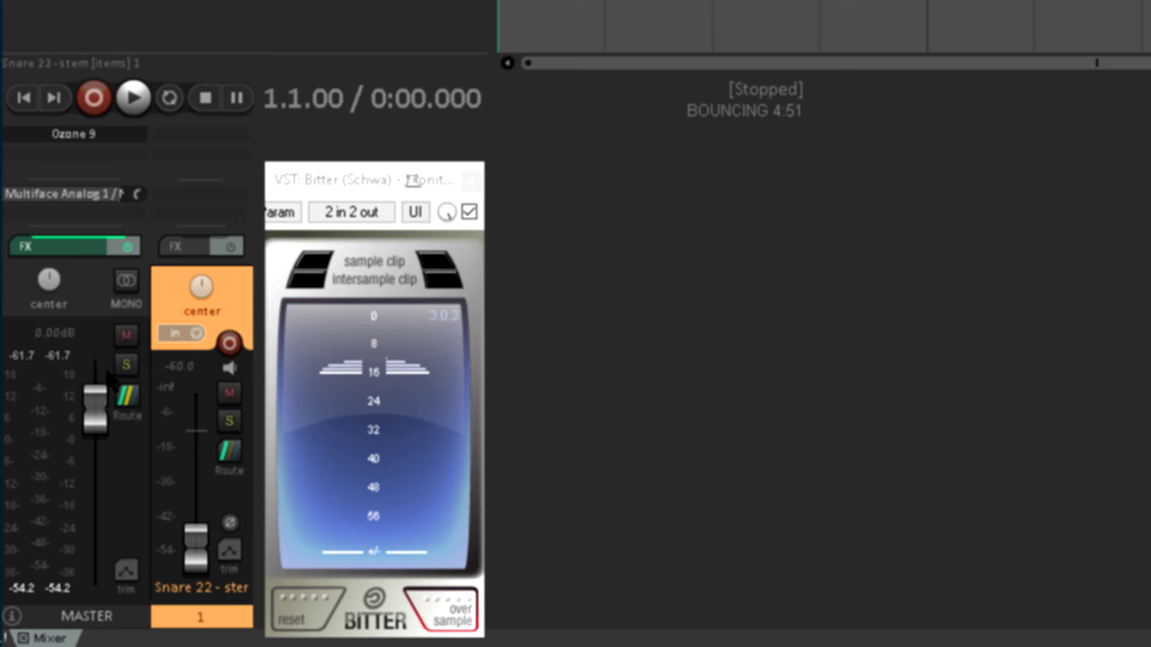
pyautogui.moveTo(103, 438)
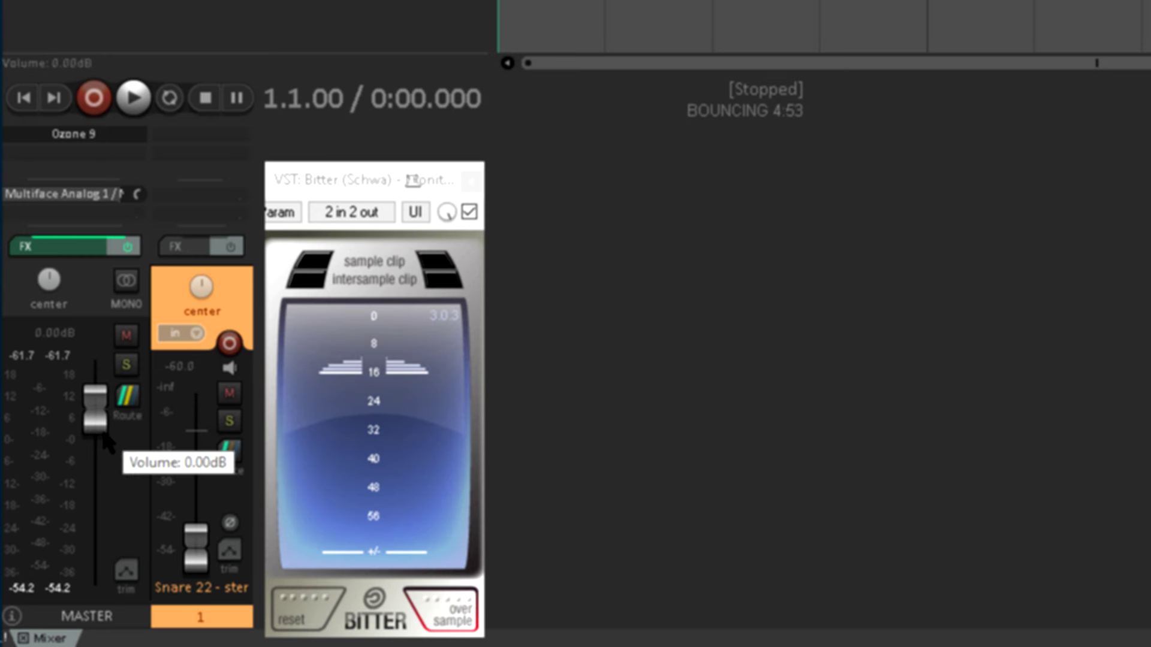
pyautogui.click(125, 400)
pyautogui.moveTo(193, 322); pyautogui.dragTo(595, 150)
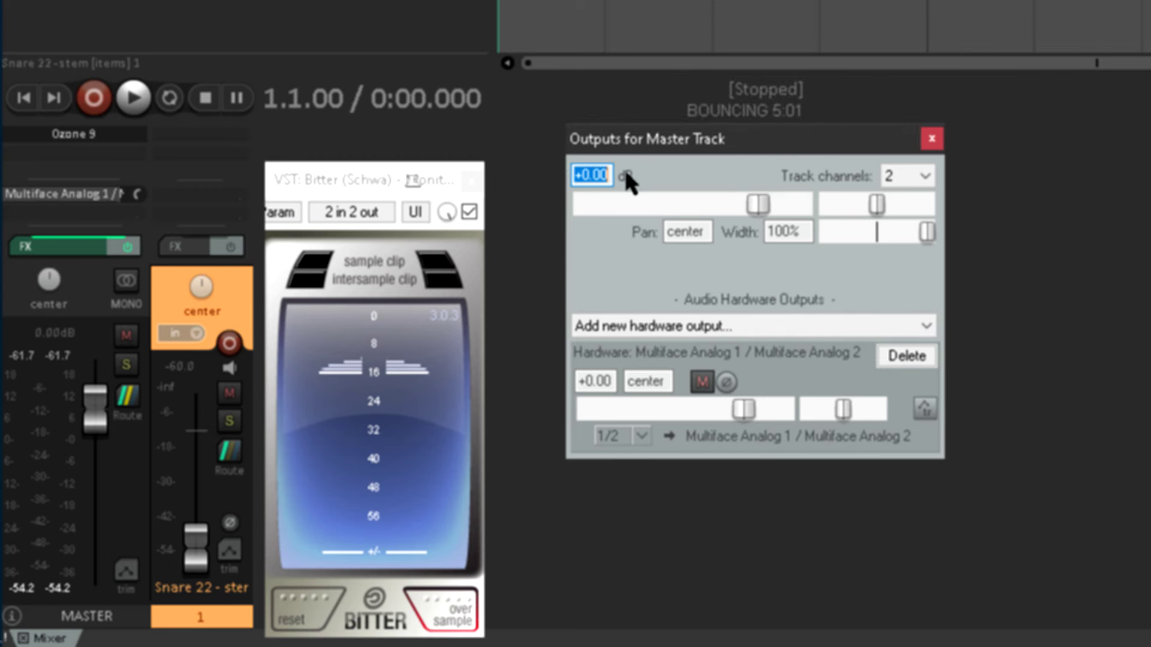
pyautogui.write('-6')
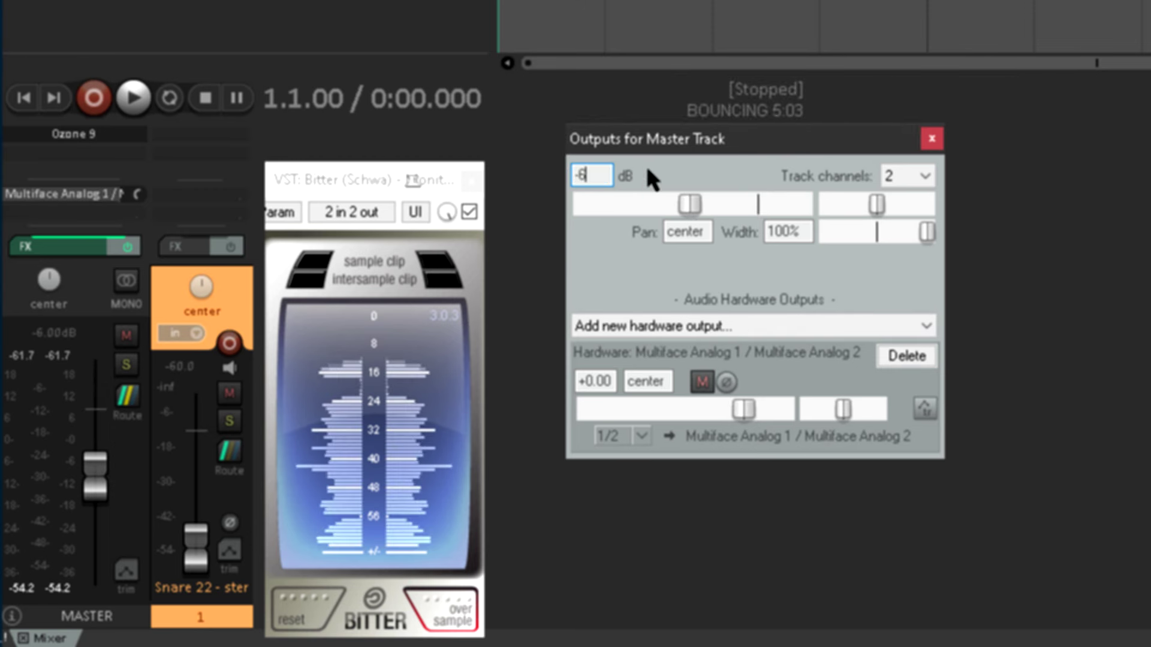
pyautogui.click(931, 139)
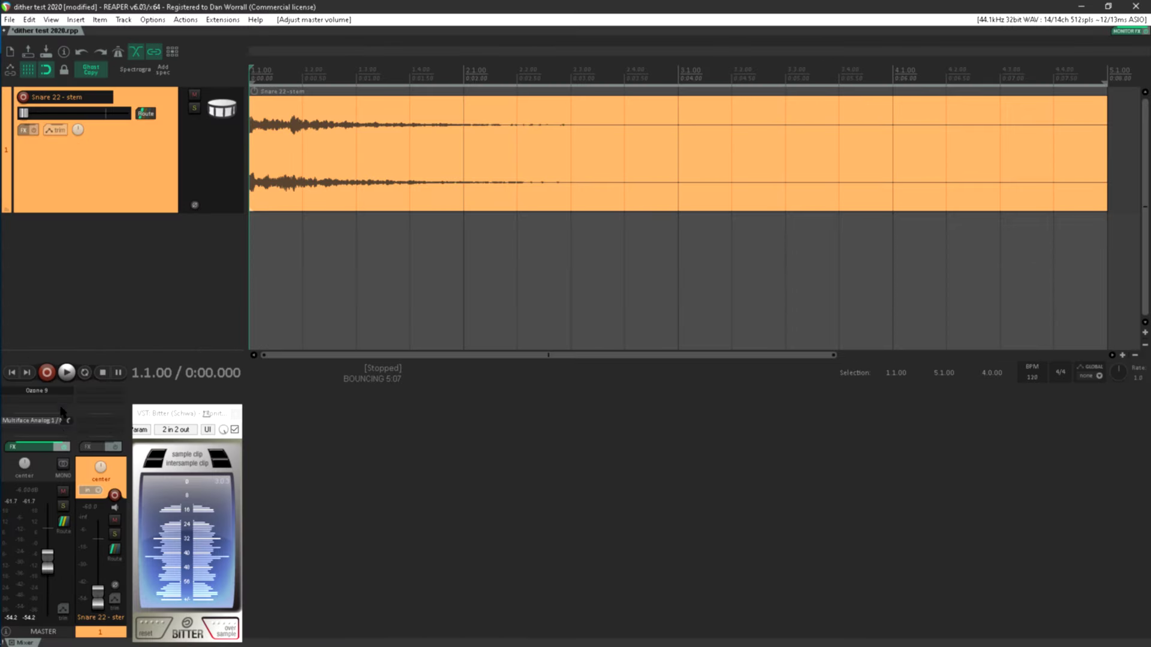
# - Set Ozone 9's input gain to +6 dB
pyautogui.click(48, 394)
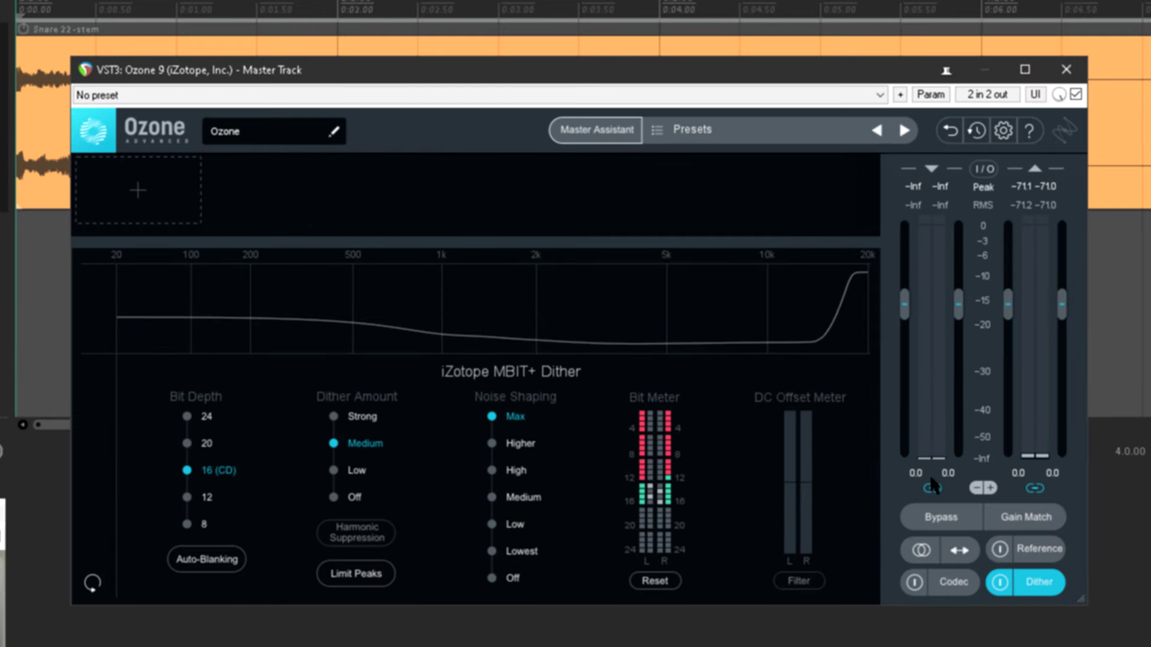
pyautogui.doubleClick(916, 473)
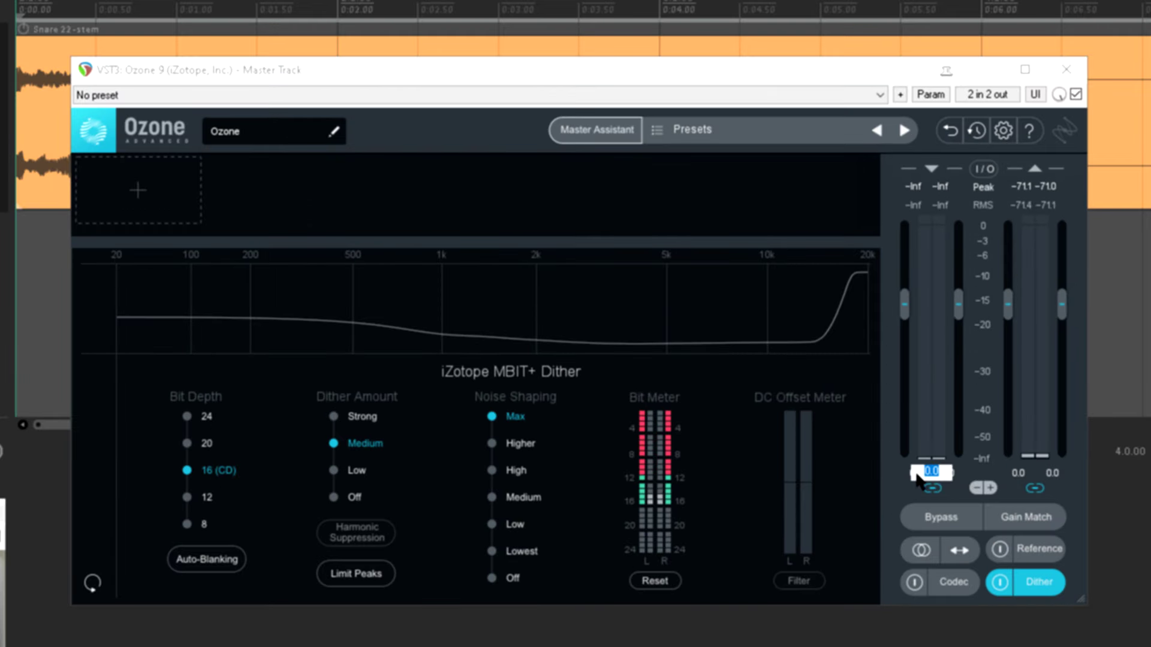
pyautogui.press('Return')
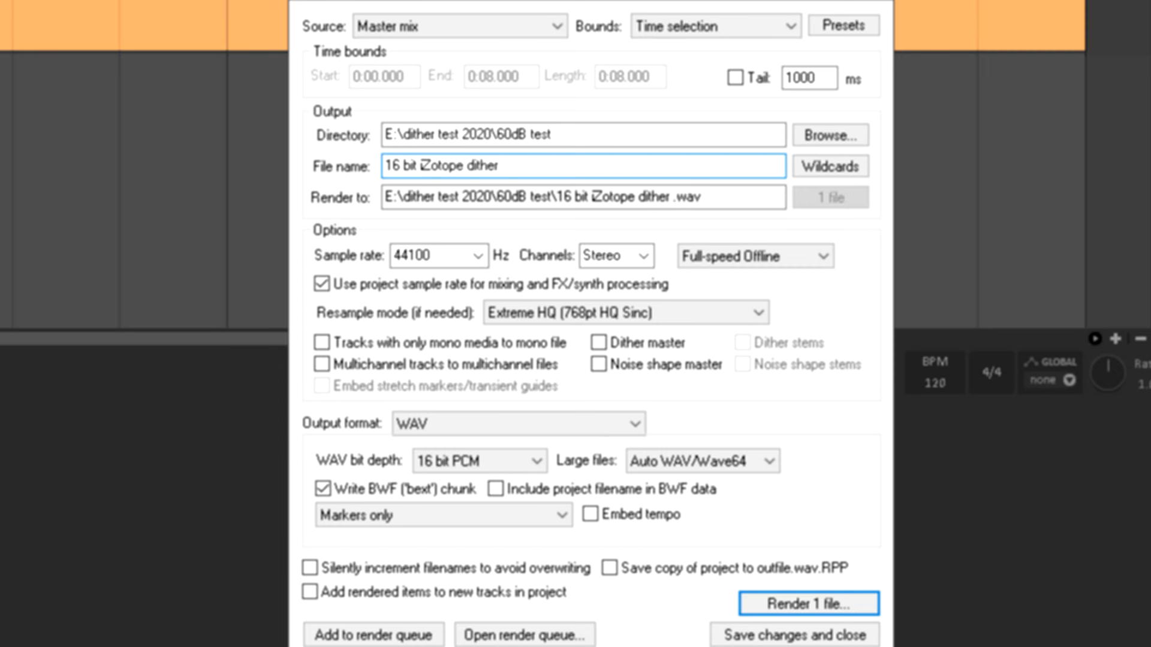
# - Render the file as '16 bit iZotope dither gain change'
pyautogui.write('gain change')
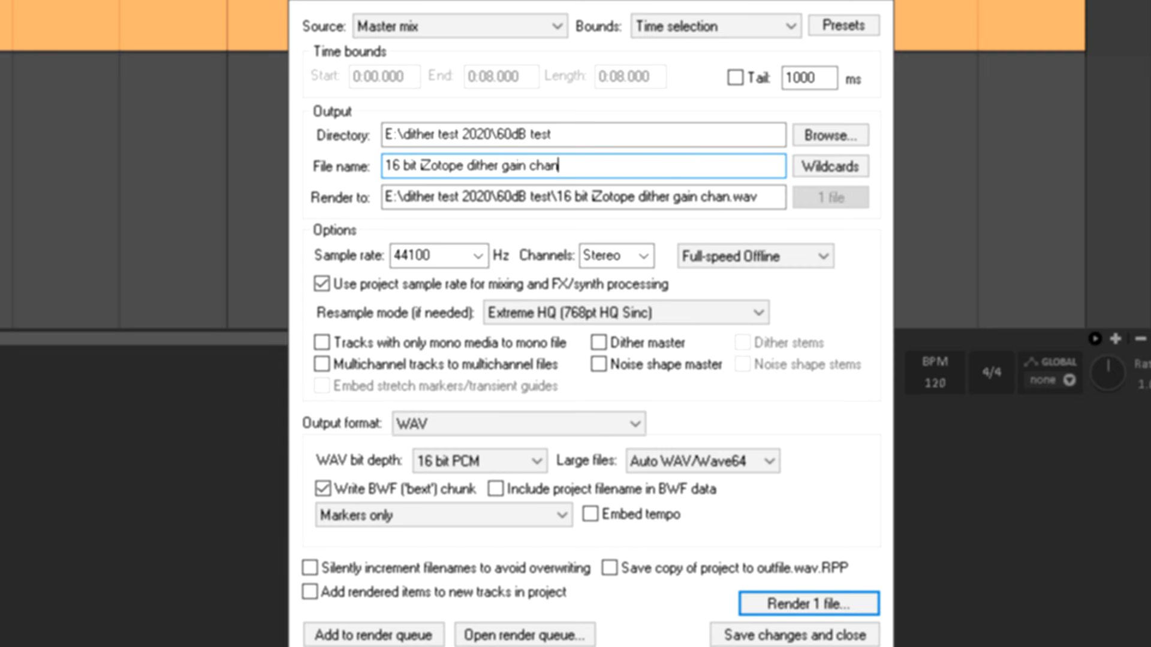
pyautogui.click(810, 597)
pyautogui.click(654, 383)
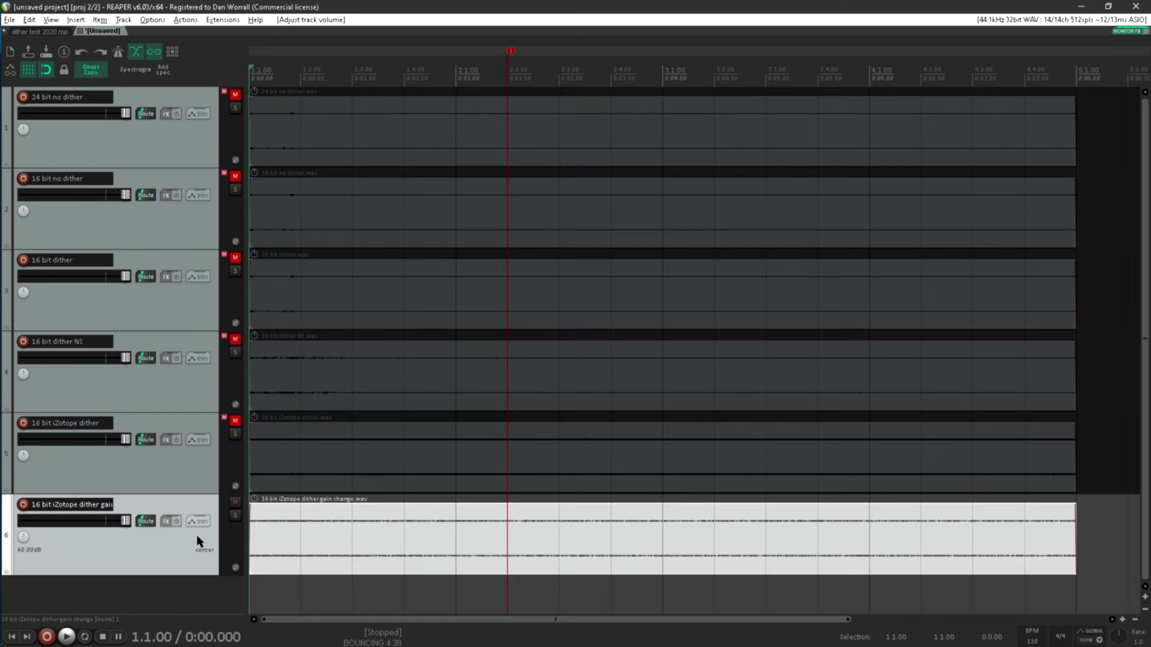
# - Play the gain change render and A/B it against the plain 16 bit iZotope dither render
pyautogui.press('space')
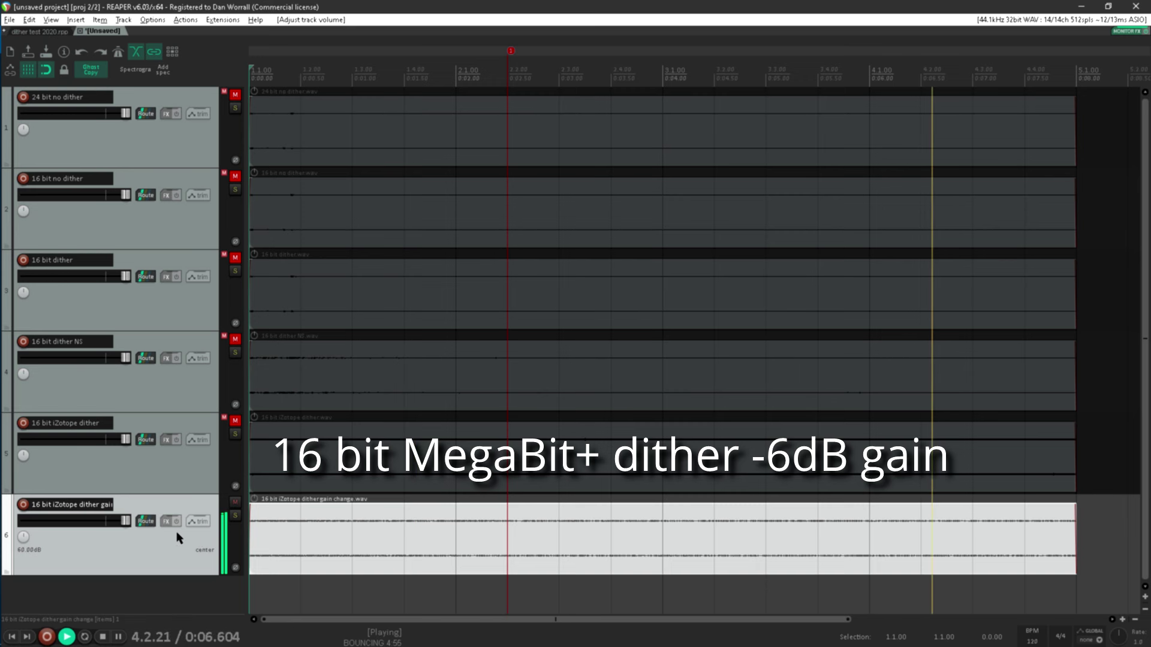
pyautogui.click(234, 501)
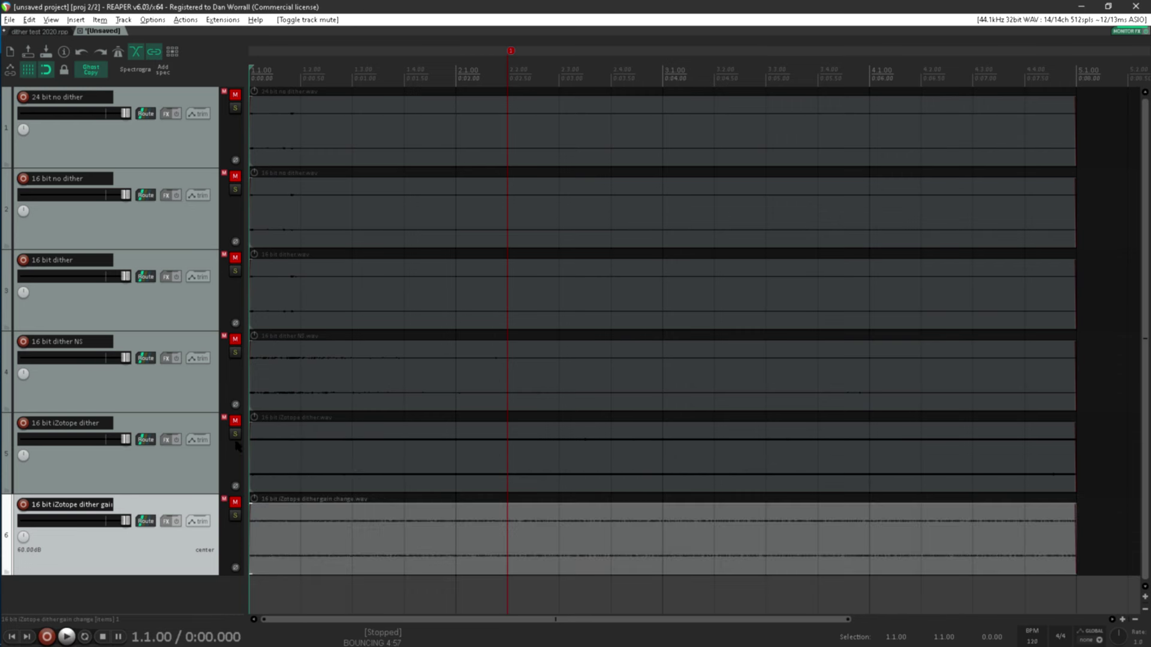
pyautogui.click(235, 421)
pyautogui.press('space')
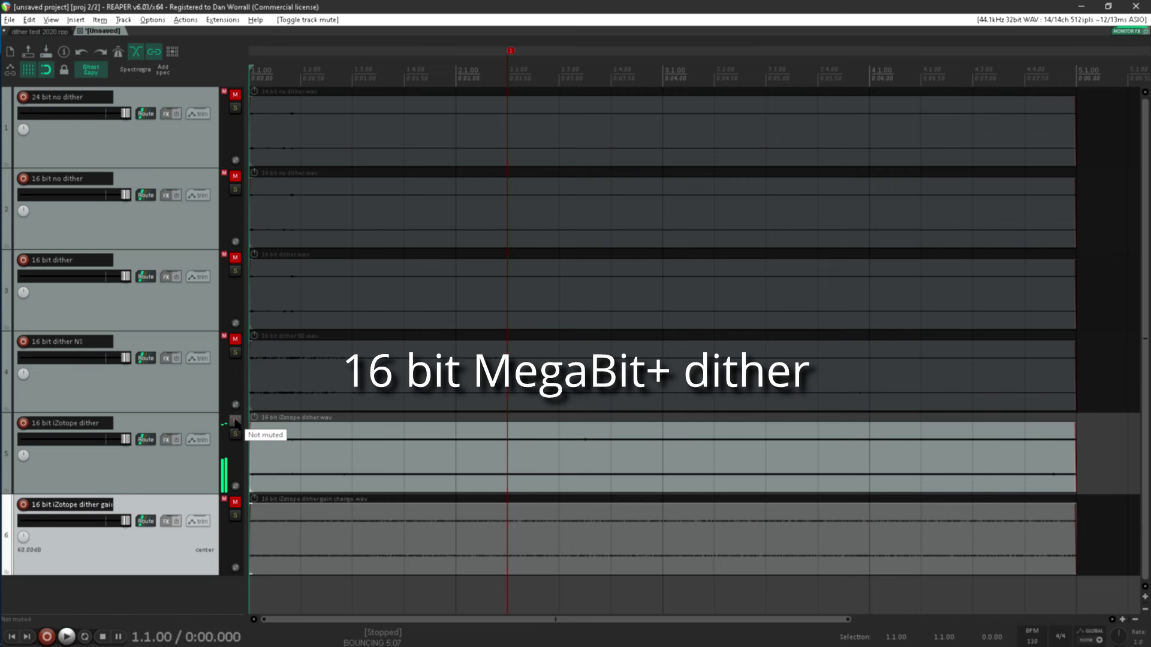
pyautogui.click(235, 421)
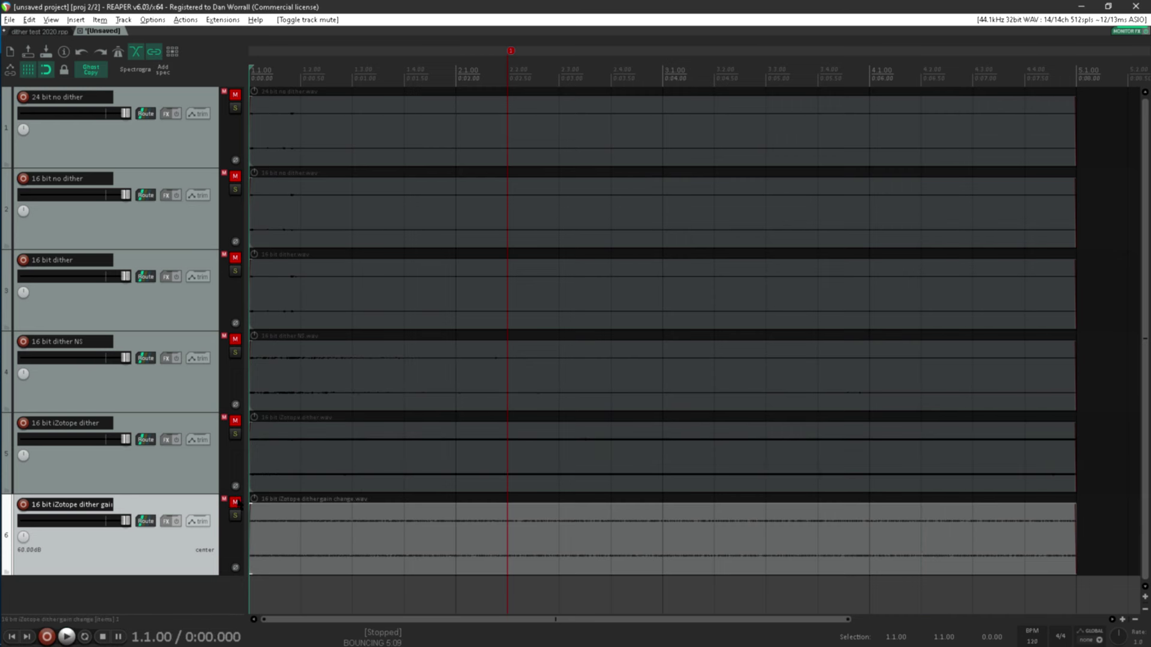
pyautogui.click(235, 502)
pyautogui.press('space')
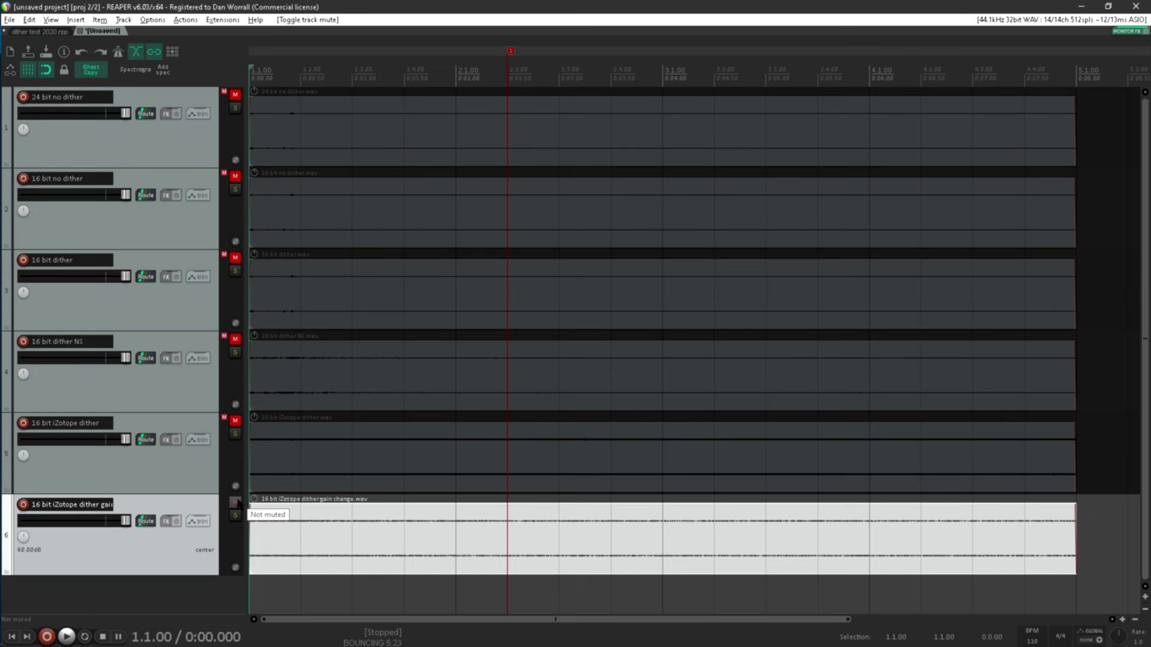
# - Mute the gain change track and play the 16 bit no dither track alone
pyautogui.click(235, 502)
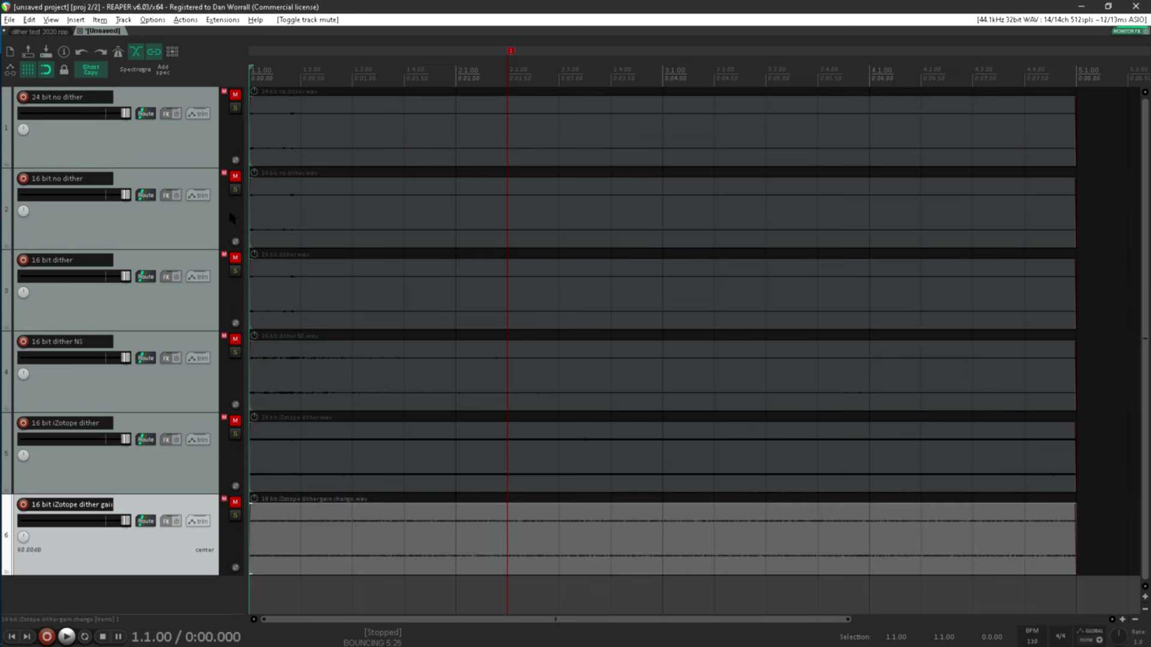
pyautogui.click(235, 177)
pyautogui.press('space')
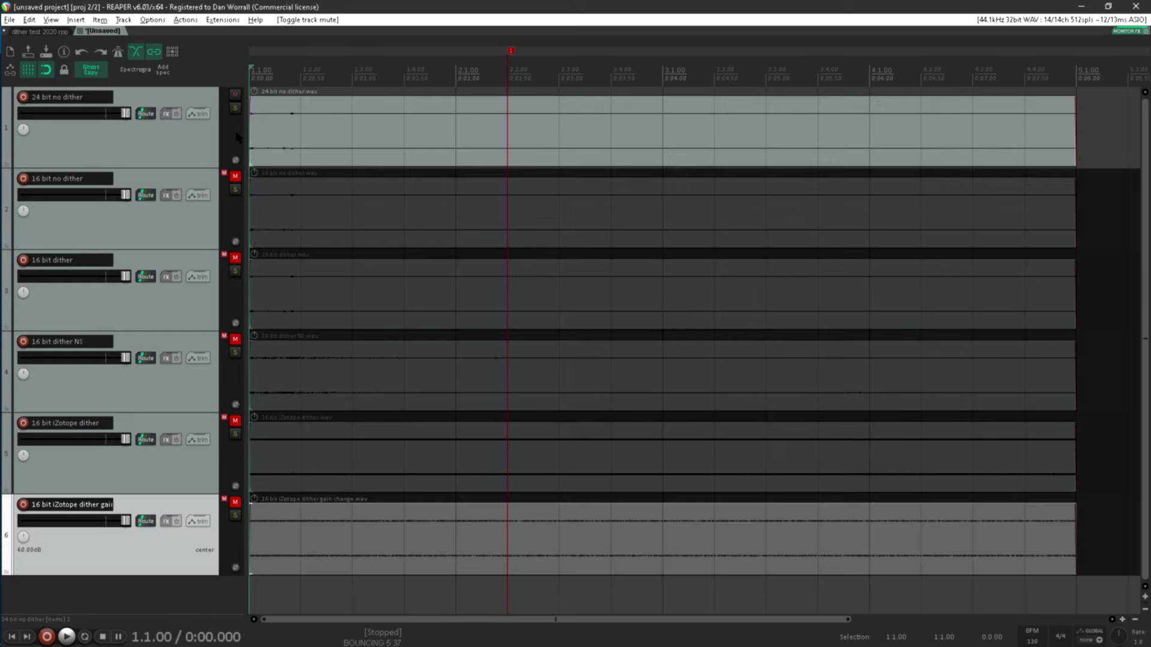
pyautogui.press('space')
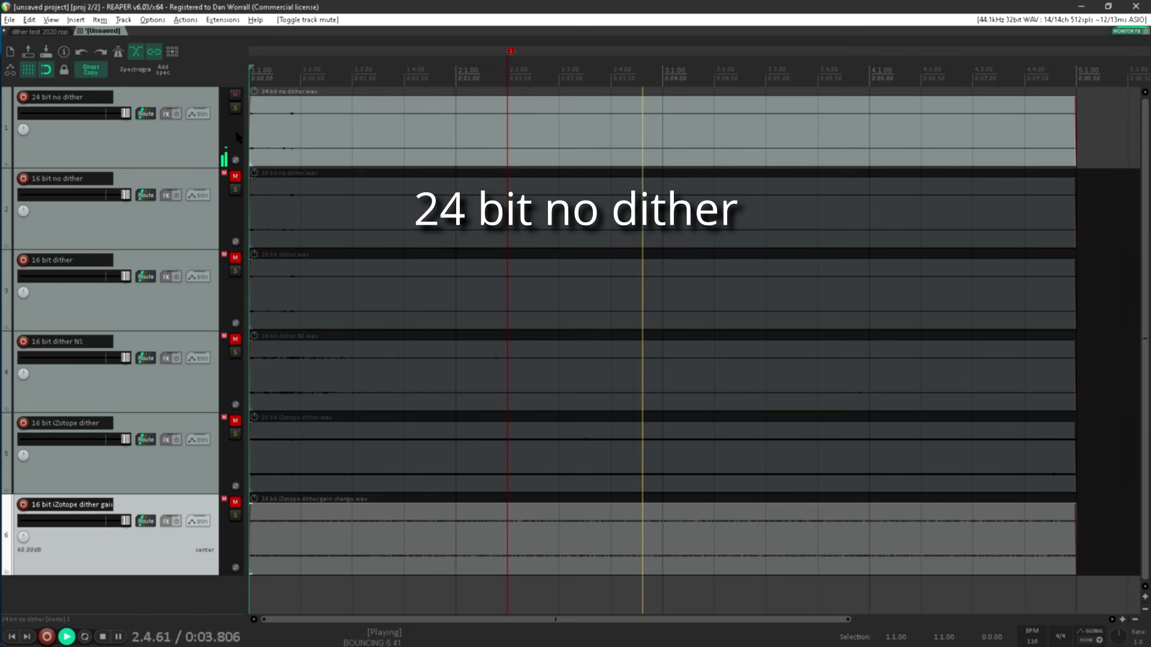
pyautogui.click(183, 140)
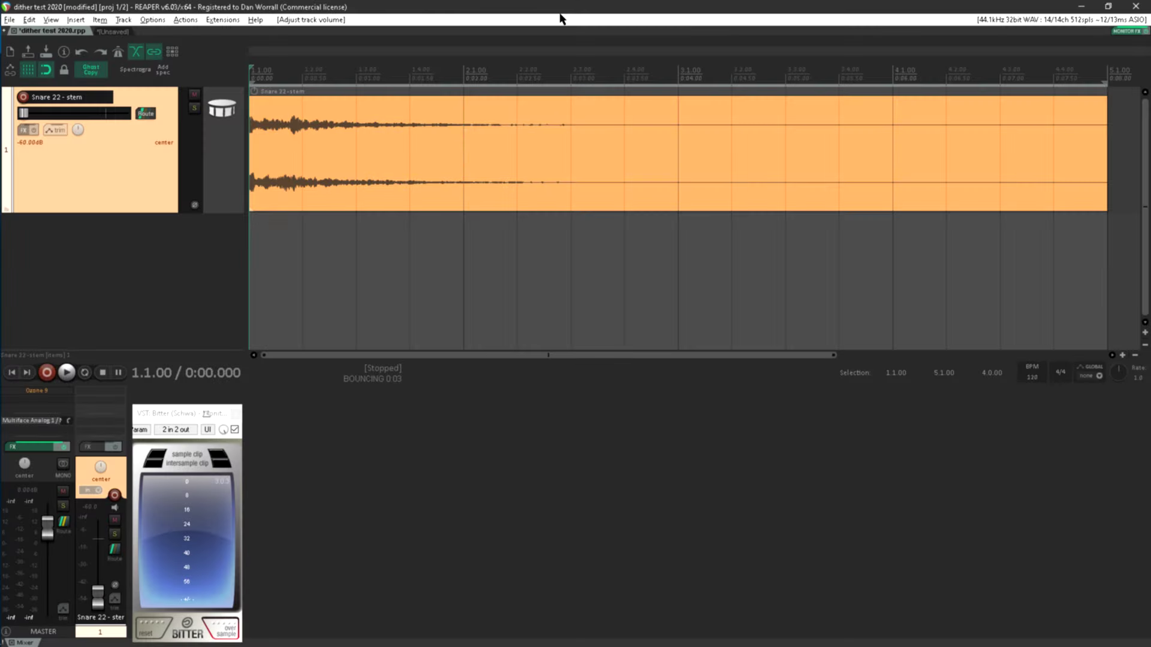
# - Set the Snare 22 - stem track to -108 dB and play it through the Bitter meter
pyautogui.click(145, 114)
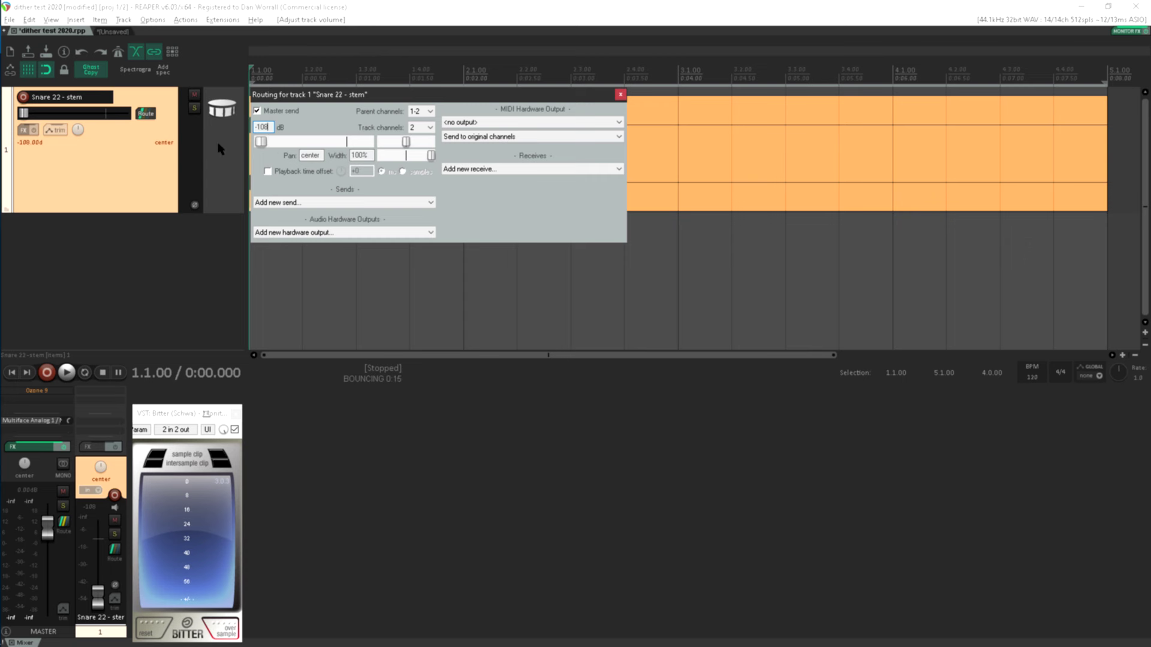
pyautogui.click(221, 150)
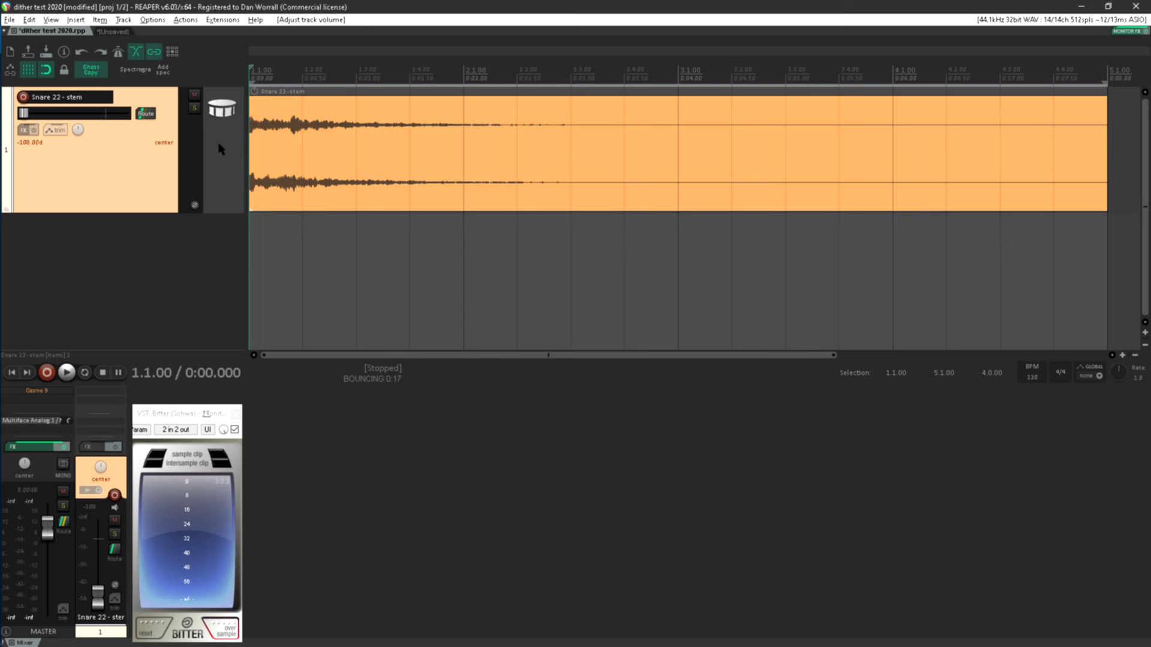
pyautogui.press('space')
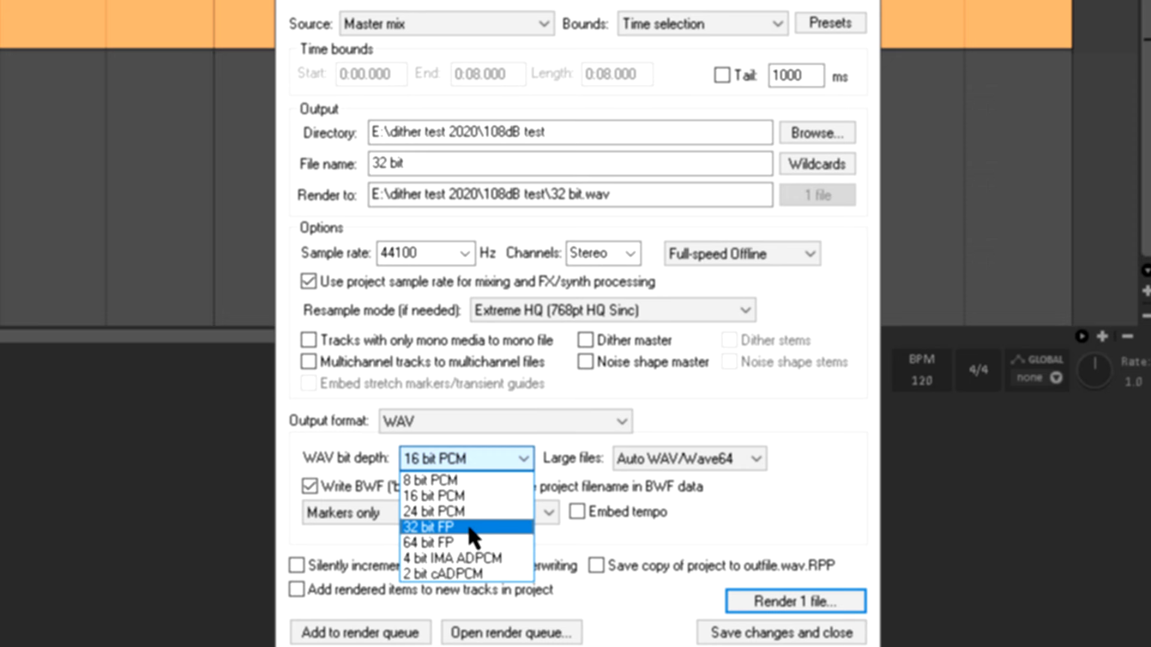
# - Render the snare as '32 bit no dither.wav' in 32-bit float
pyautogui.click(467, 532)
pyautogui.click(420, 164)
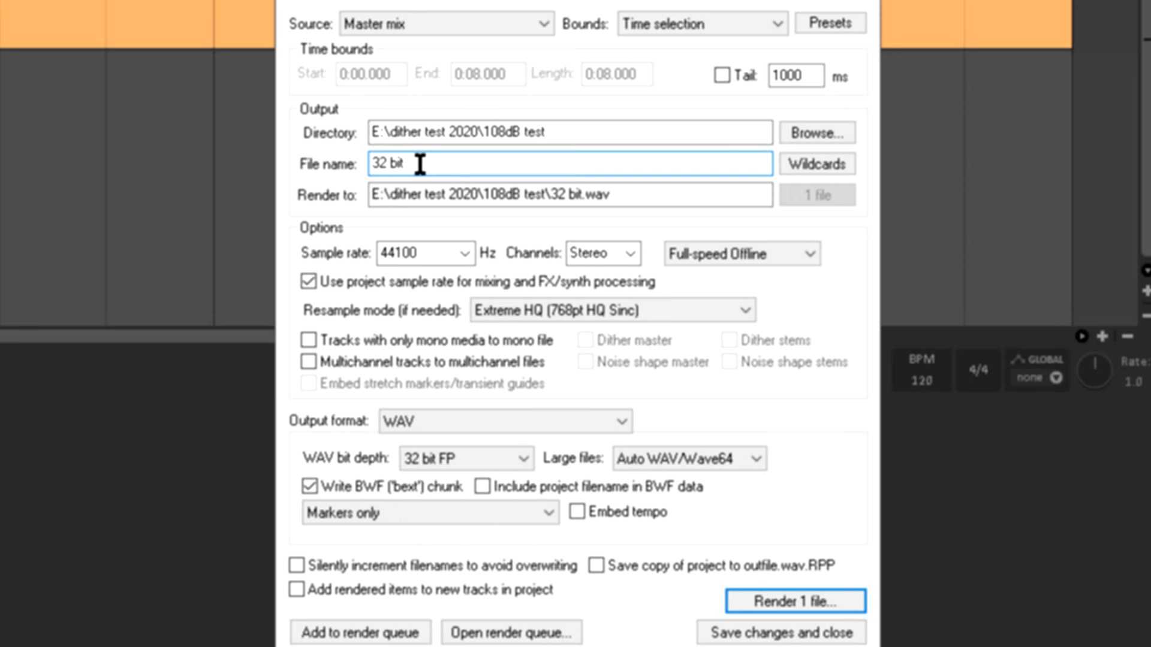
pyautogui.write('no dither')
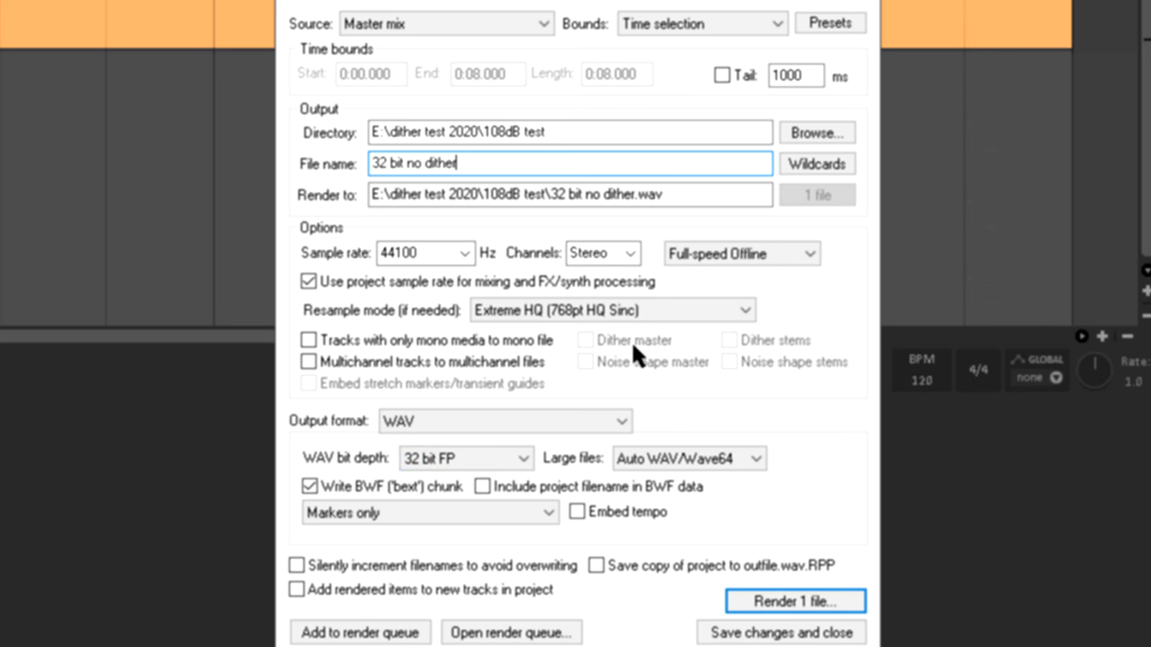
pyautogui.click(774, 597)
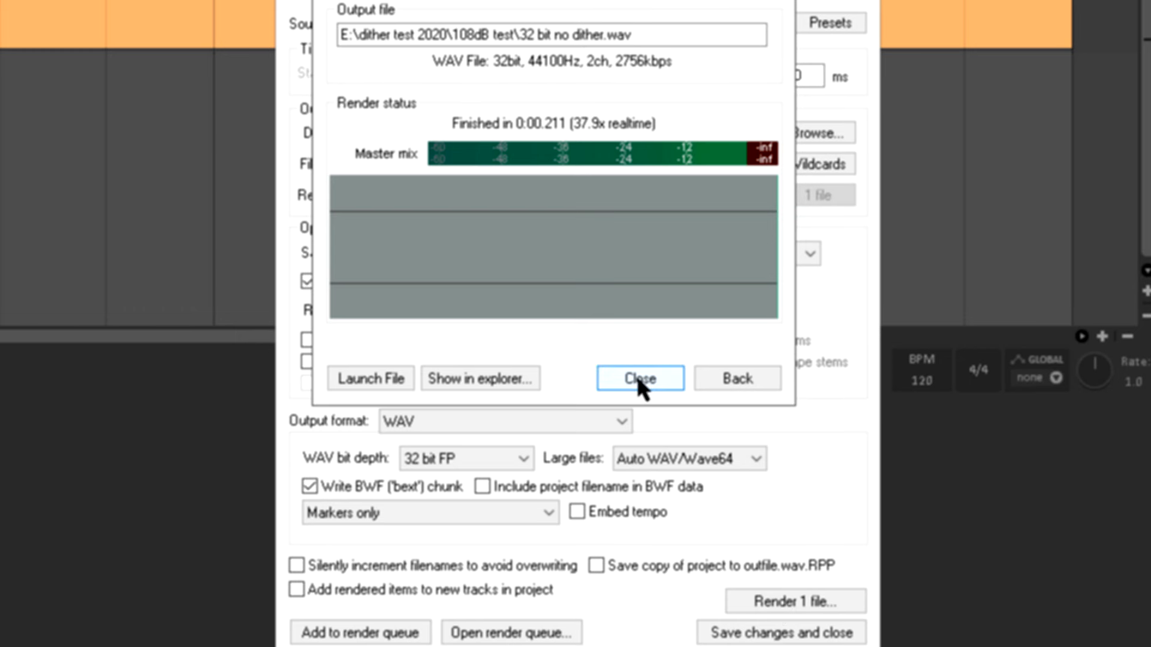
pyautogui.click(638, 376)
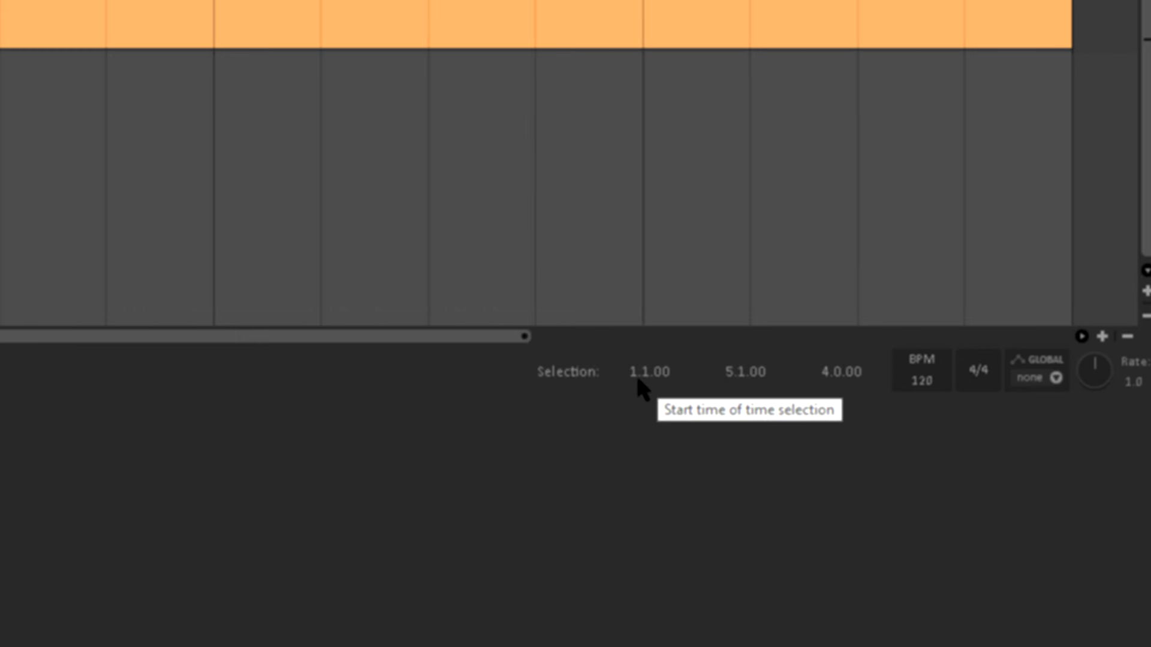
# - Render it again as '24 bit no dither.wav' in 24-bit PCM
pyautogui.hotkey('ctrl', 'alt', 'r')
pyautogui.click(517, 457)
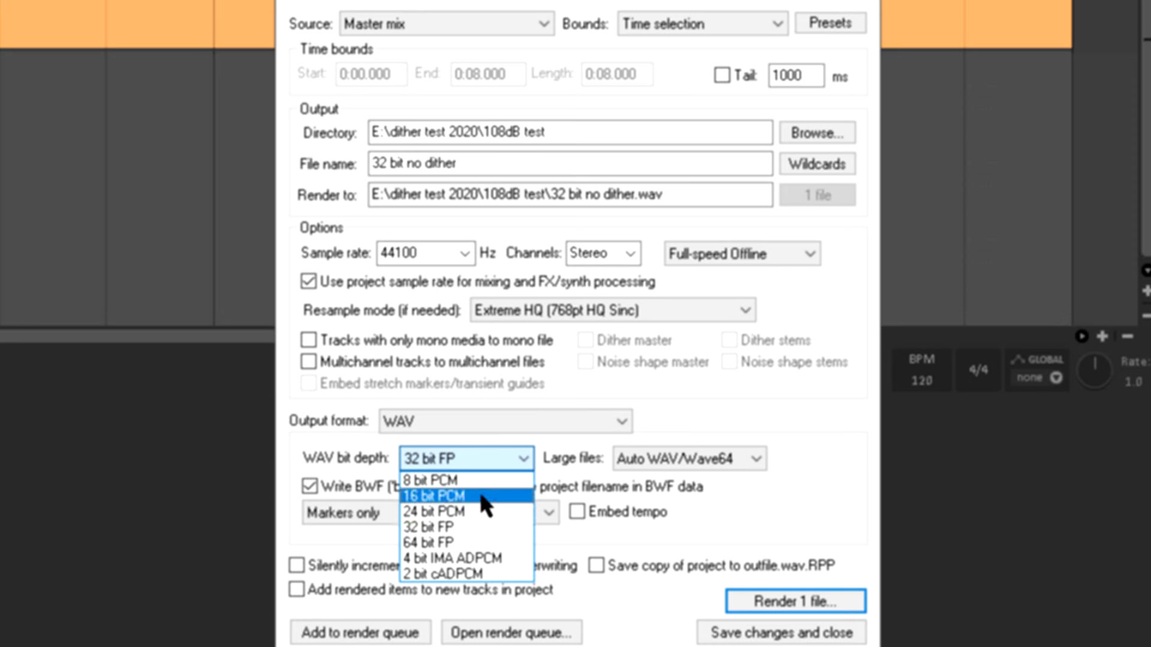
pyautogui.click(474, 510)
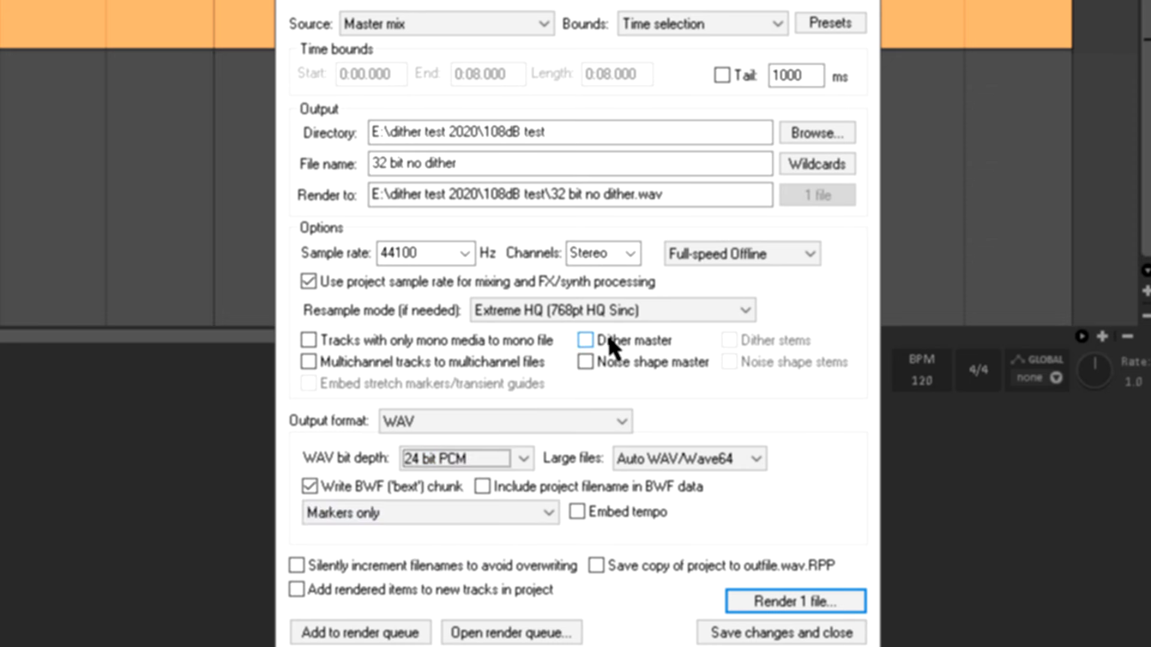
pyautogui.click(389, 166)
pyautogui.press('BackSpace')
pyautogui.press('BackSpace')
pyautogui.write('24')
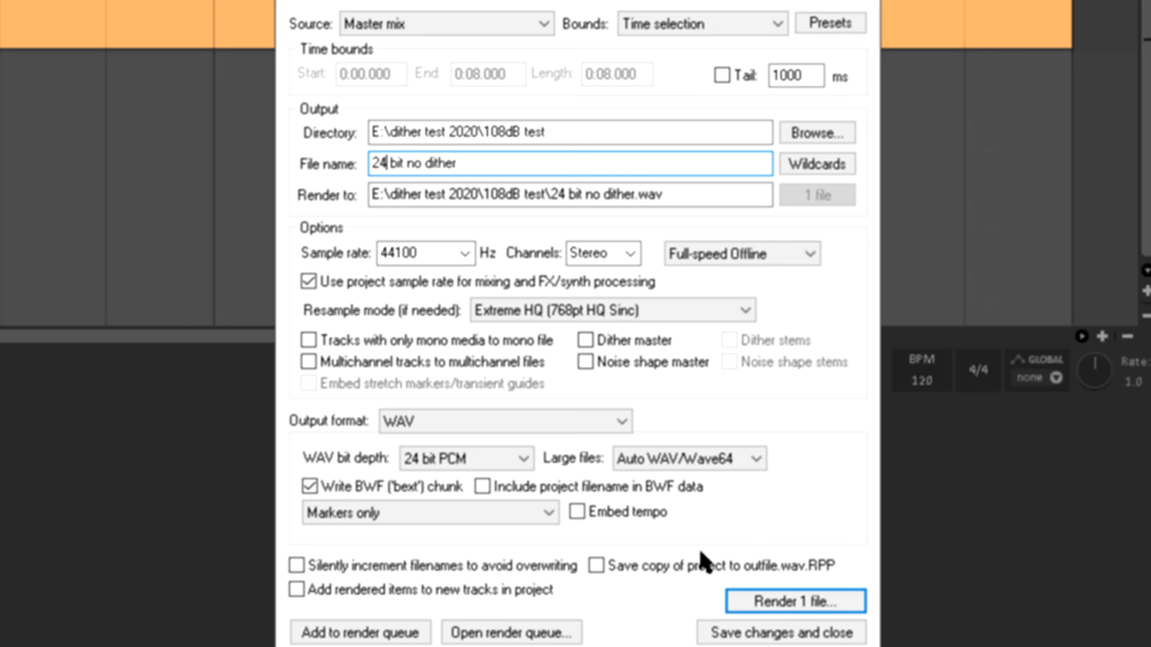
pyautogui.click(751, 597)
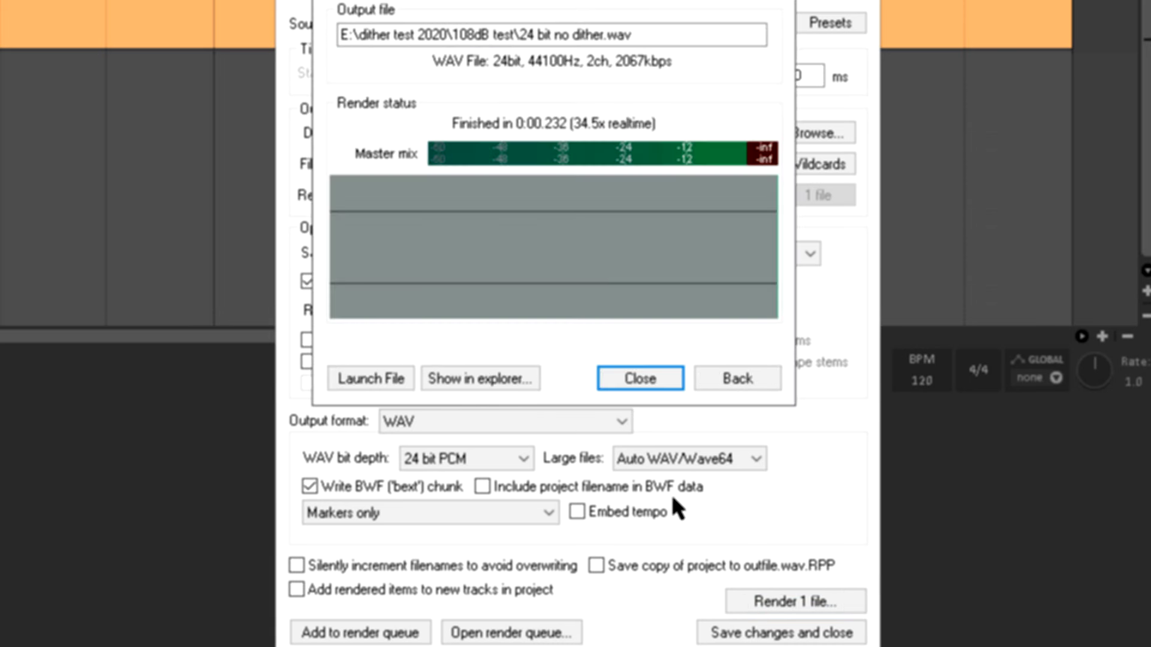
pyautogui.click(637, 378)
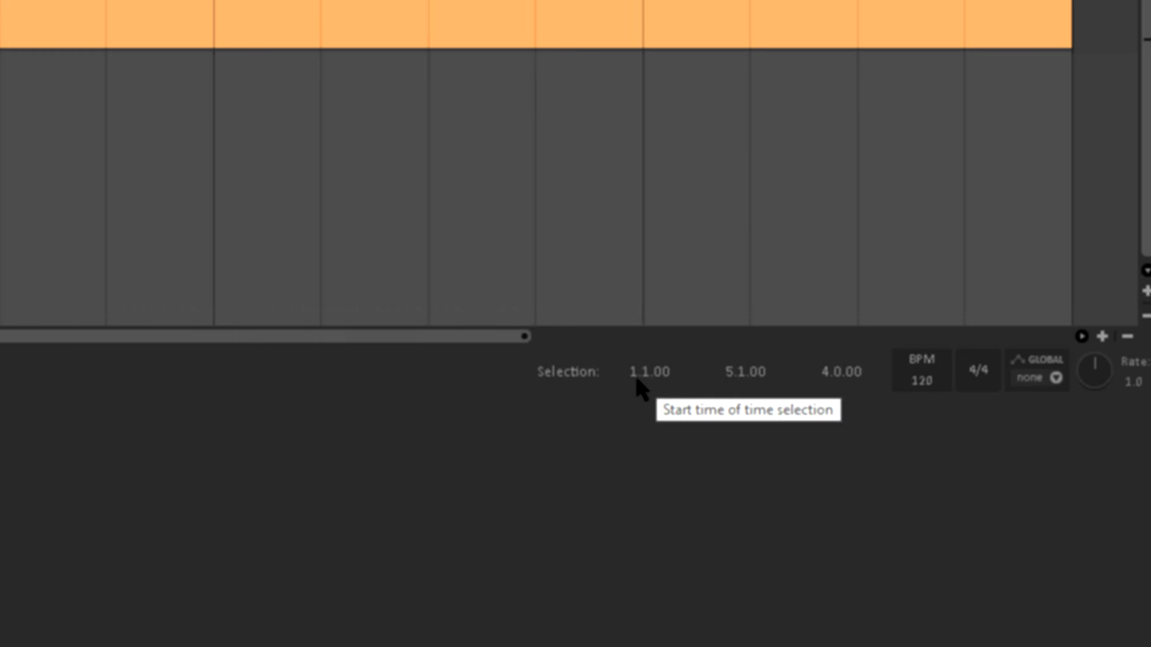
pyautogui.hotkey('ctrl', 'alt', 'r')
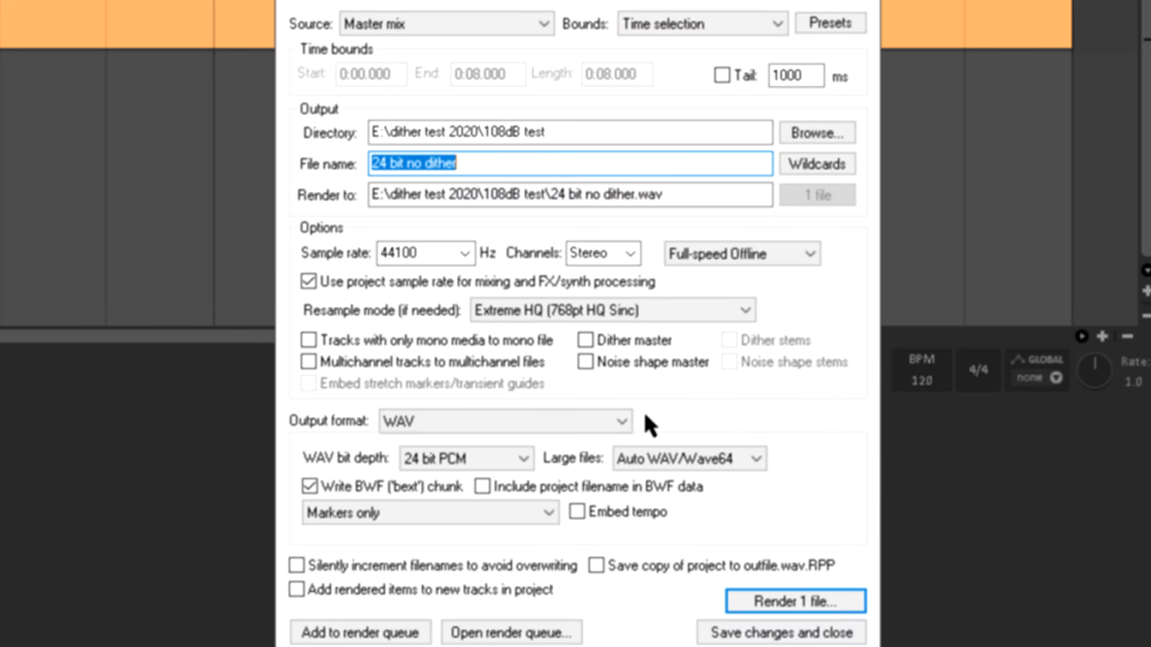
# - Render '24 bit dither.wav' with Dither master enabled
pyautogui.click(618, 343)
pyautogui.click(422, 163)
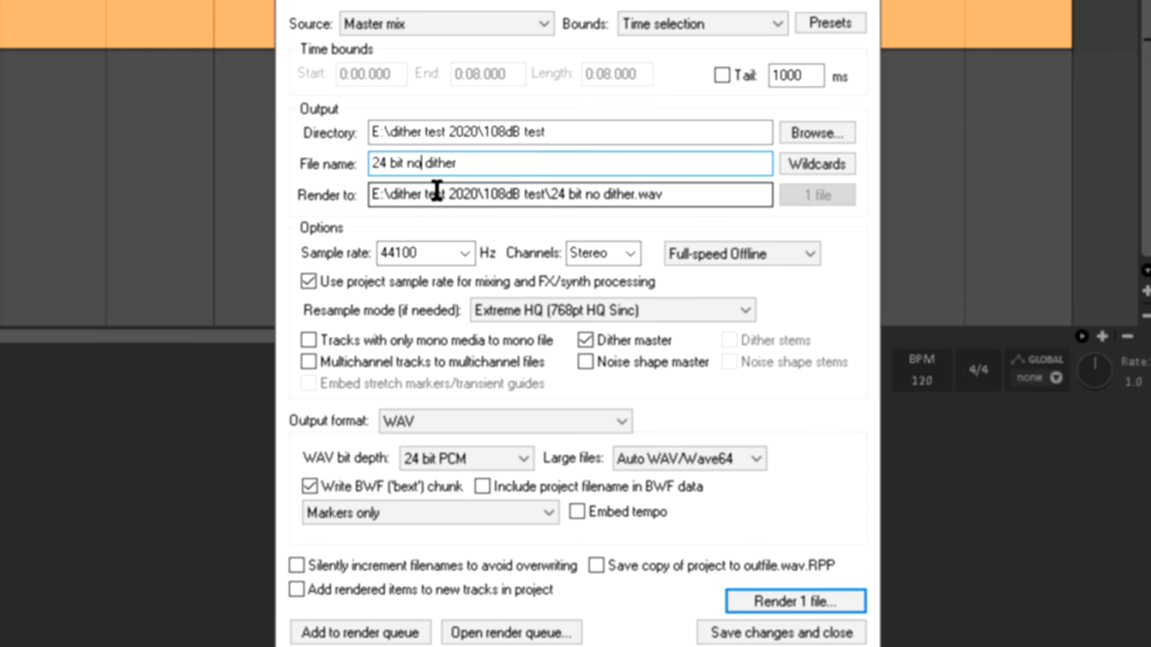
pyautogui.press('BackSpace')
pyautogui.press('BackSpace')
pyautogui.press('BackSpace')
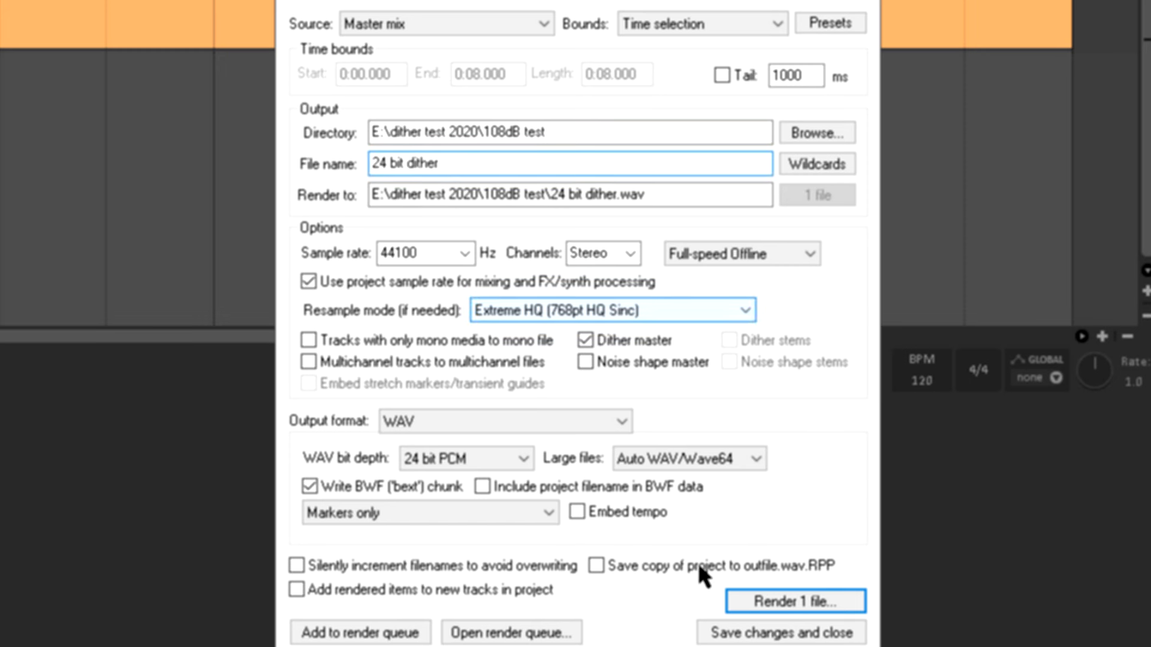
pyautogui.click(746, 595)
pyautogui.click(639, 374)
# - Render '24 bit dither NS.wav' with noise shaping added to the master dither
pyautogui.hotkey('ctrl', 'alt', 'r')
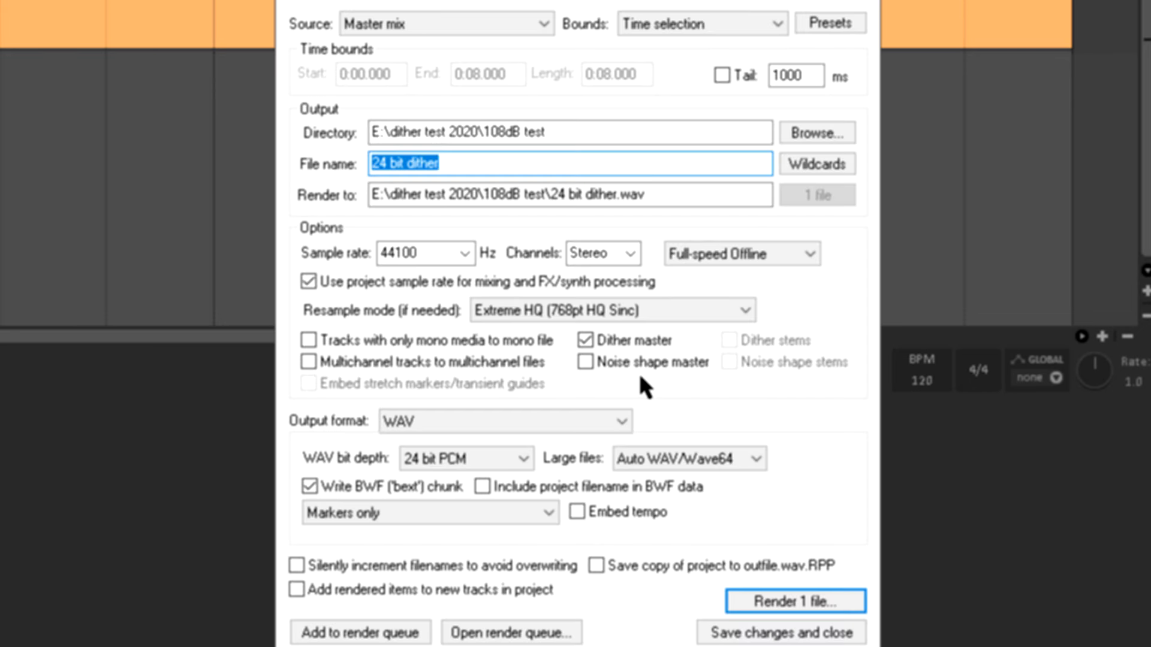
pyautogui.click(609, 361)
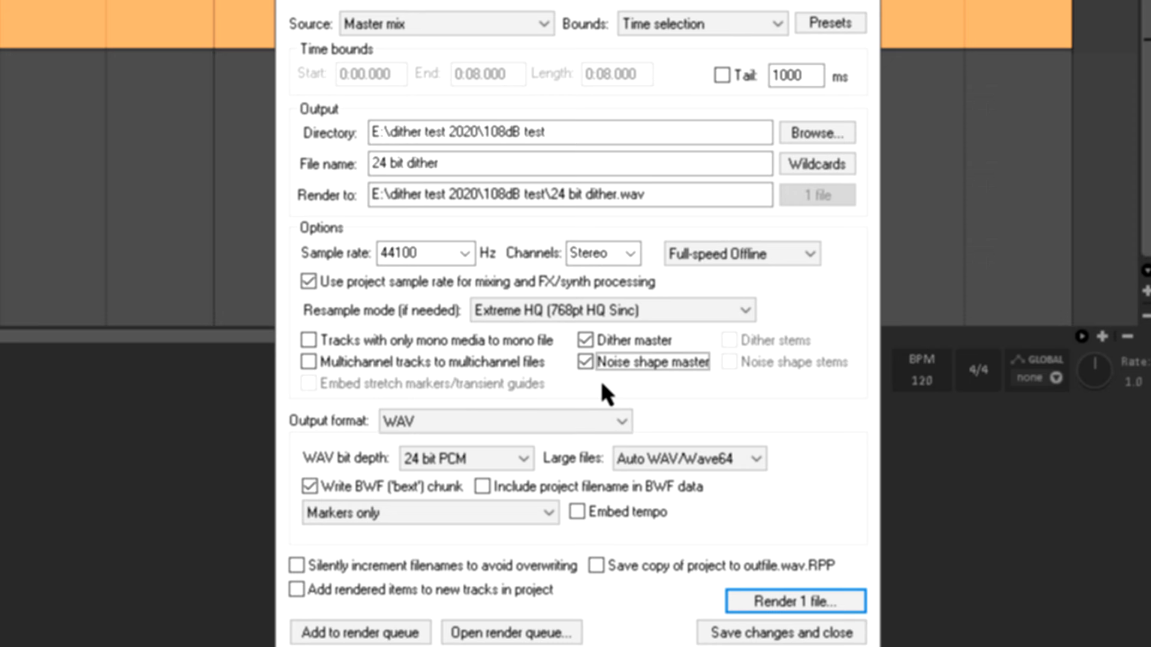
pyautogui.click(458, 165)
pyautogui.write('NS')
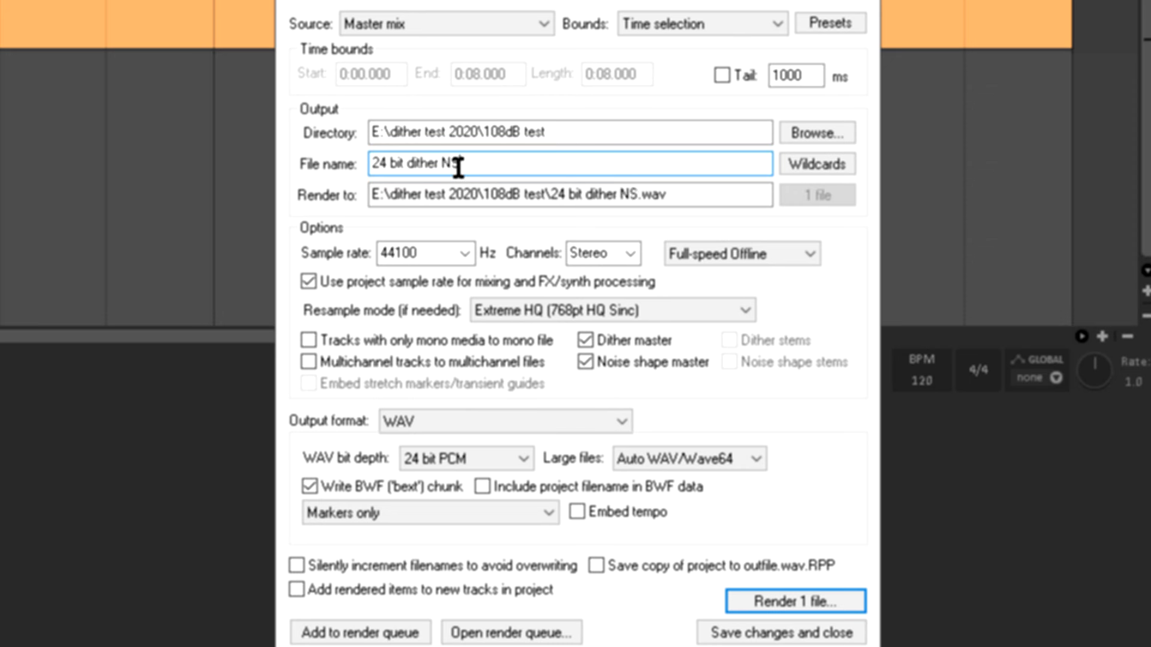
pyautogui.click(815, 597)
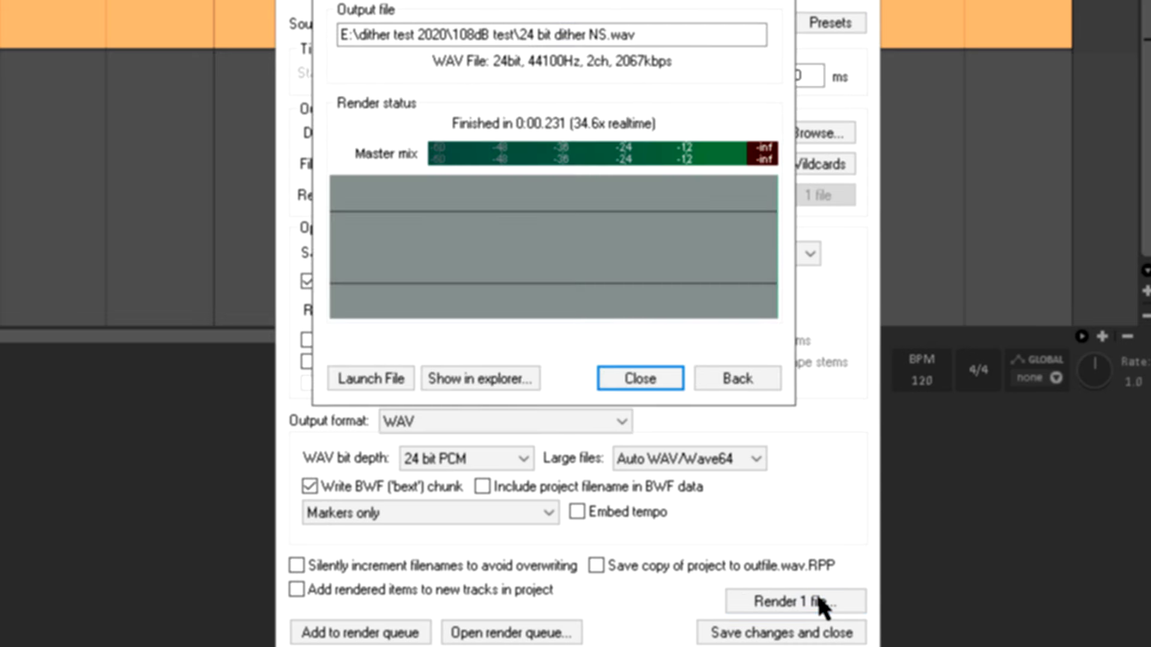
pyautogui.click(644, 372)
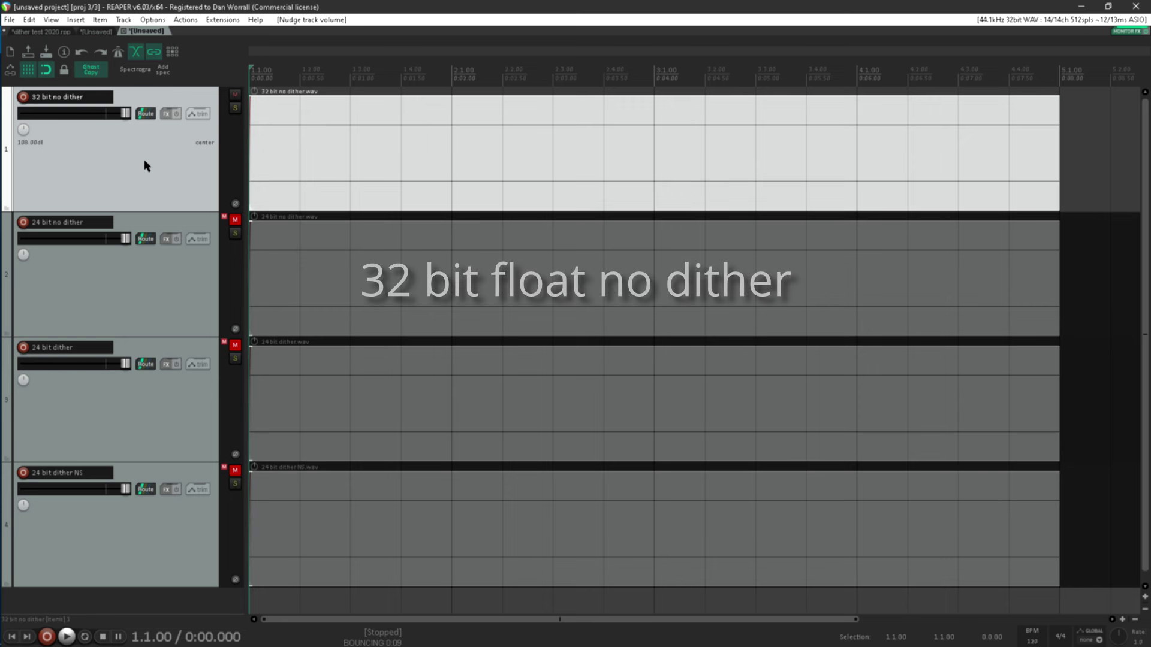
# - Play the 32 bit no dither render and check its volume, then play 24 bit no dither alone
pyautogui.press('space')
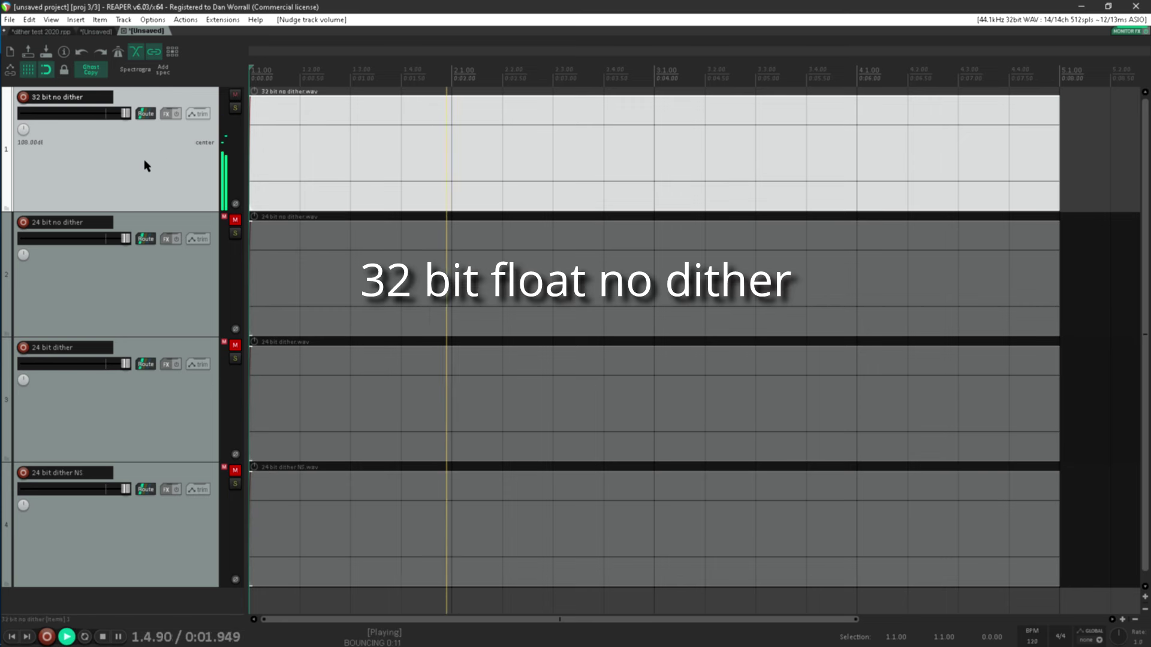
pyautogui.click(144, 114)
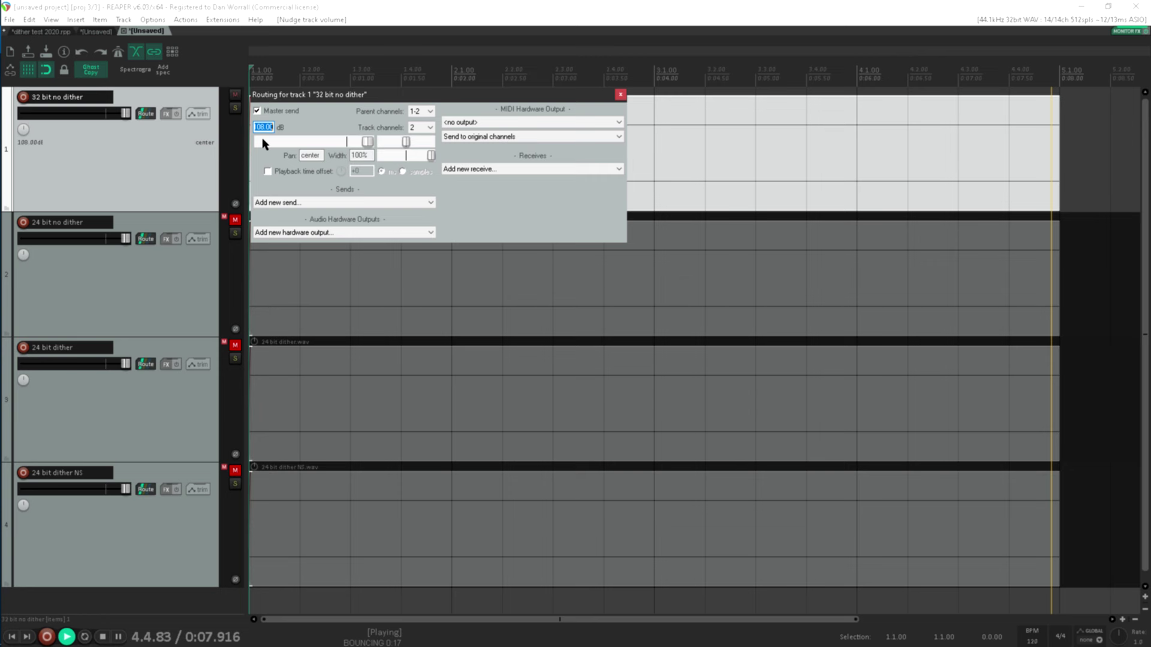
pyautogui.click(620, 94)
pyautogui.click(235, 94)
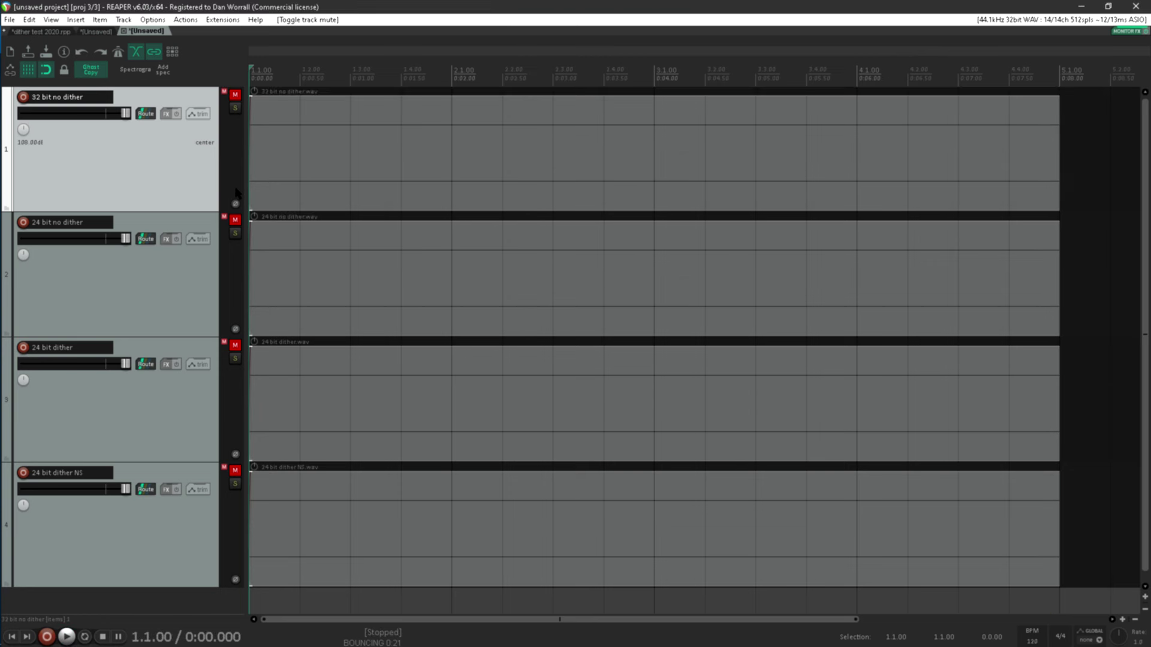
pyautogui.click(235, 220)
pyautogui.click(180, 227)
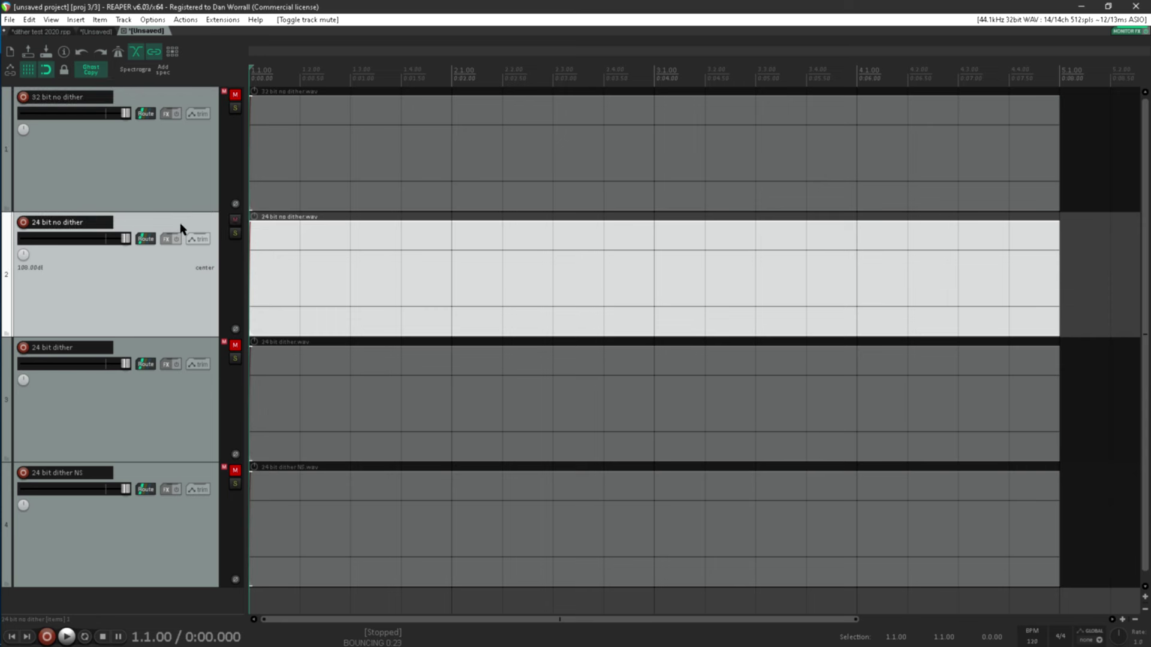
pyautogui.press('space')
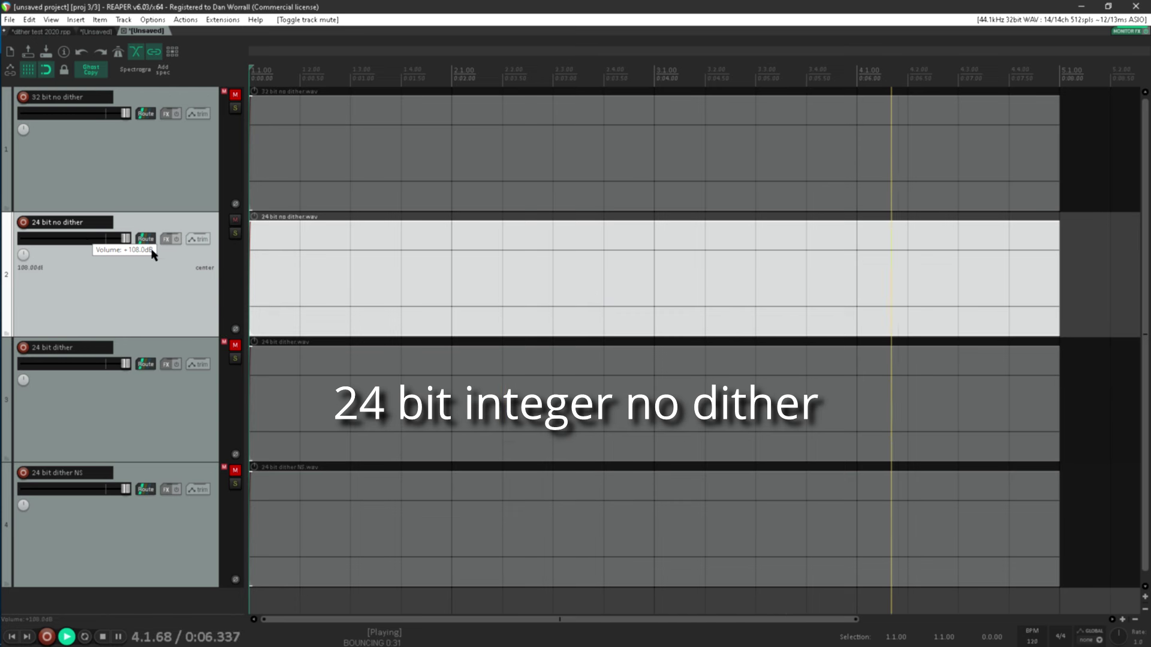
# - Play the 24 bit dither render, then the 24 bit dither NS render, each alone
pyautogui.click(235, 220)
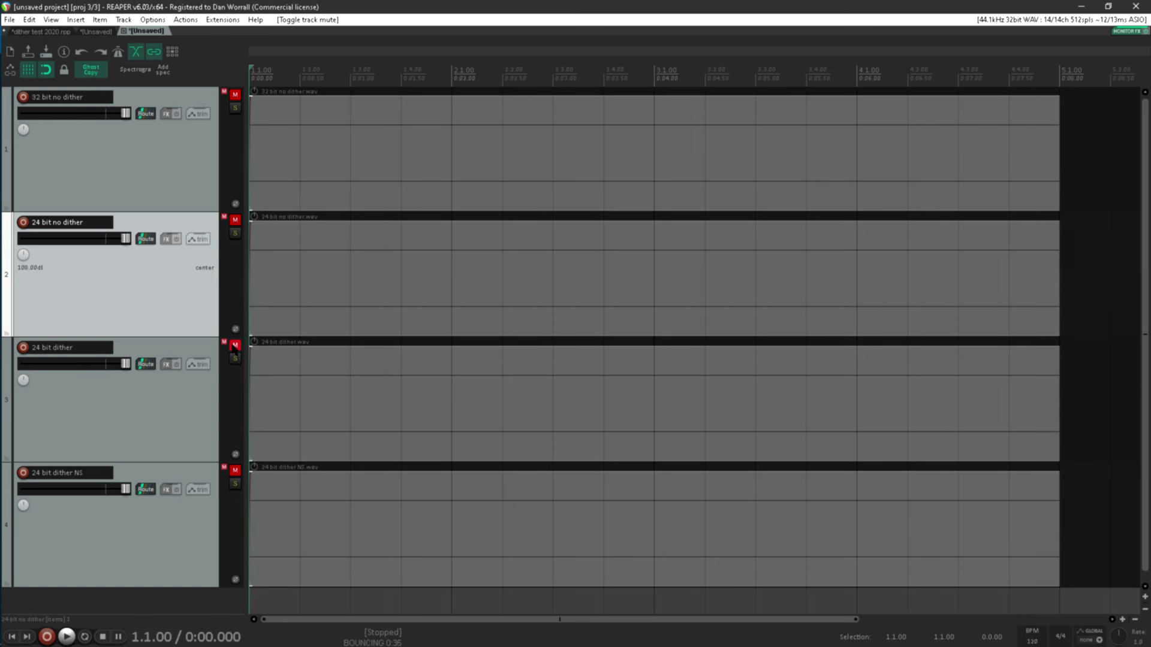
pyautogui.click(235, 345)
pyautogui.press('space')
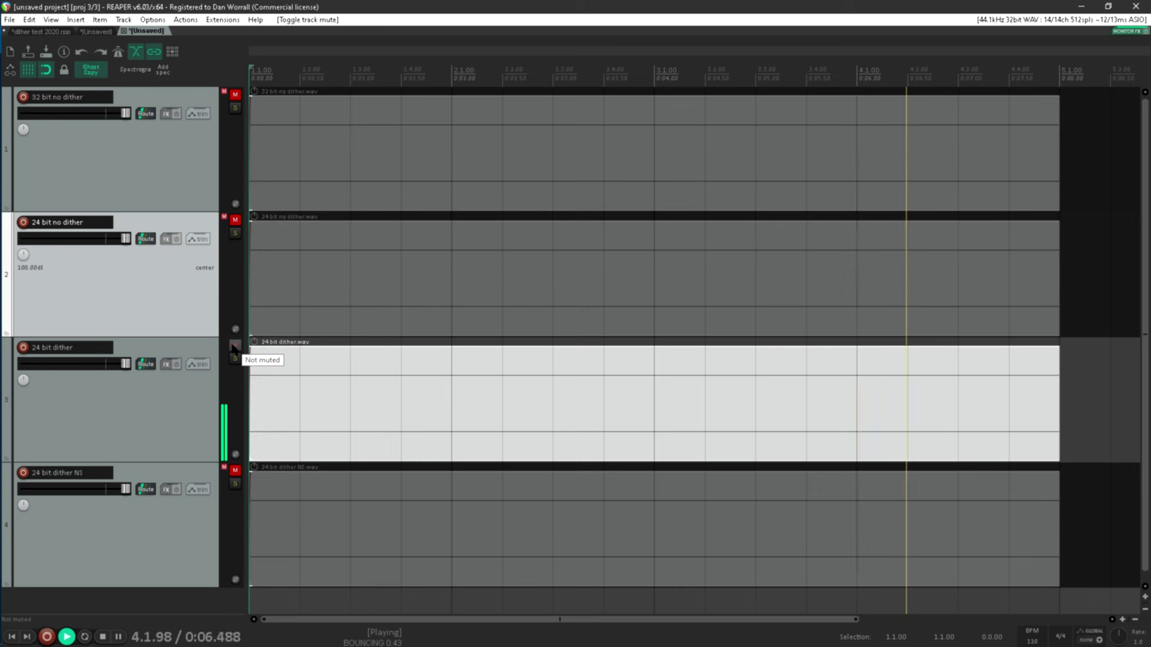
pyautogui.click(235, 346)
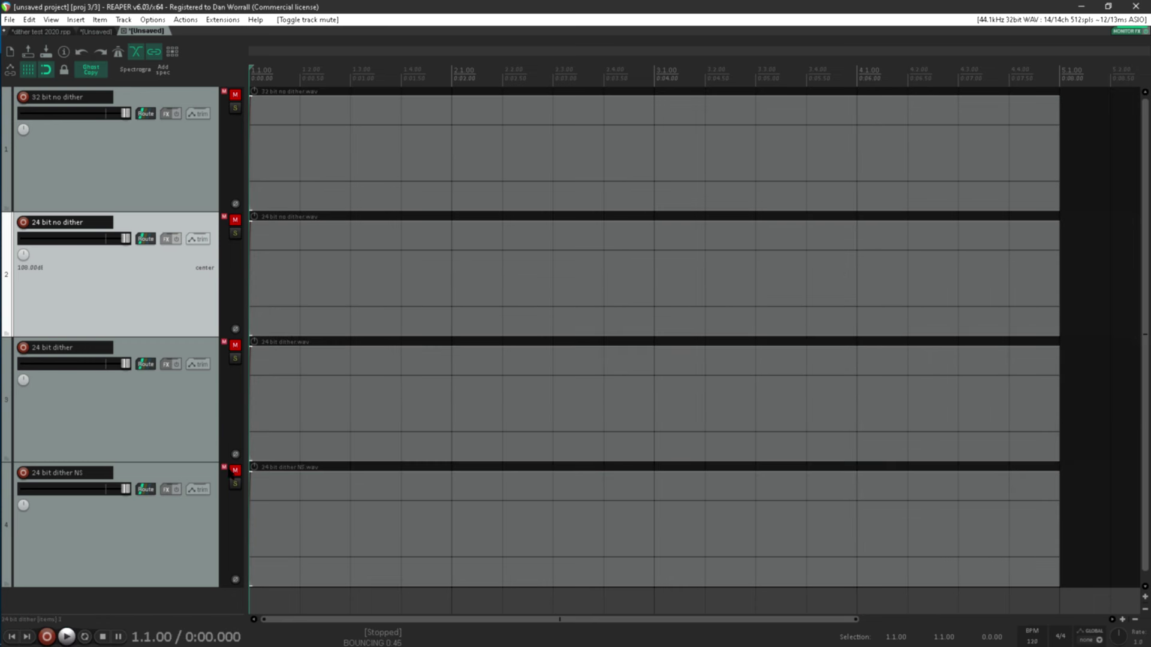
pyautogui.click(234, 471)
pyautogui.click(311, 529)
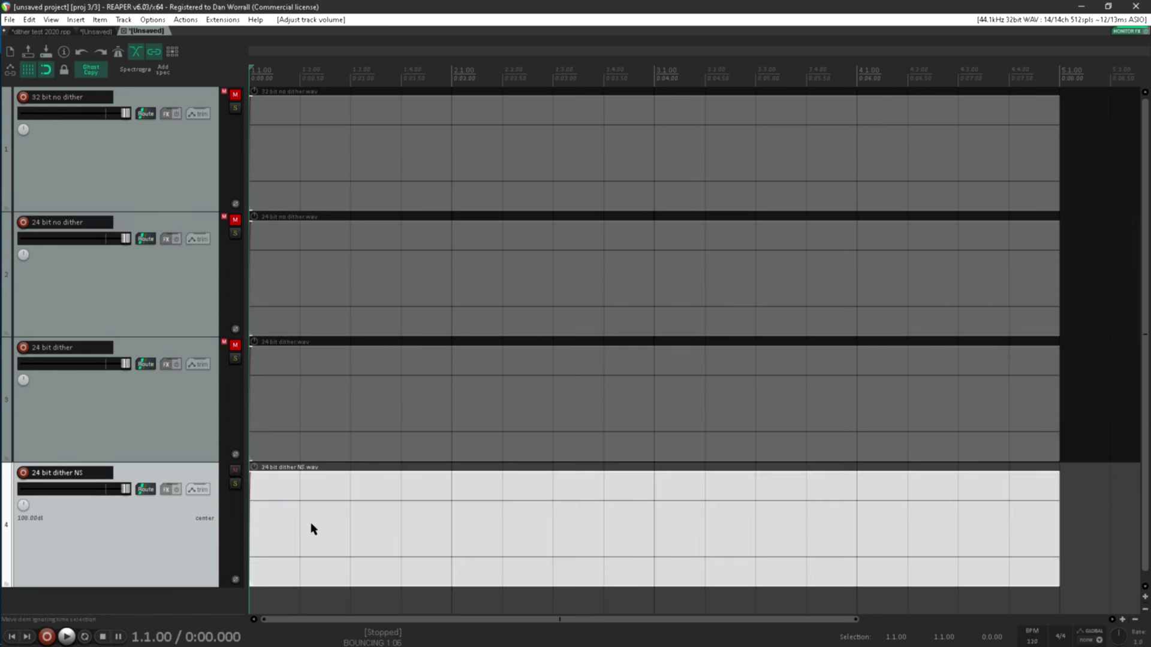
pyautogui.press('space')
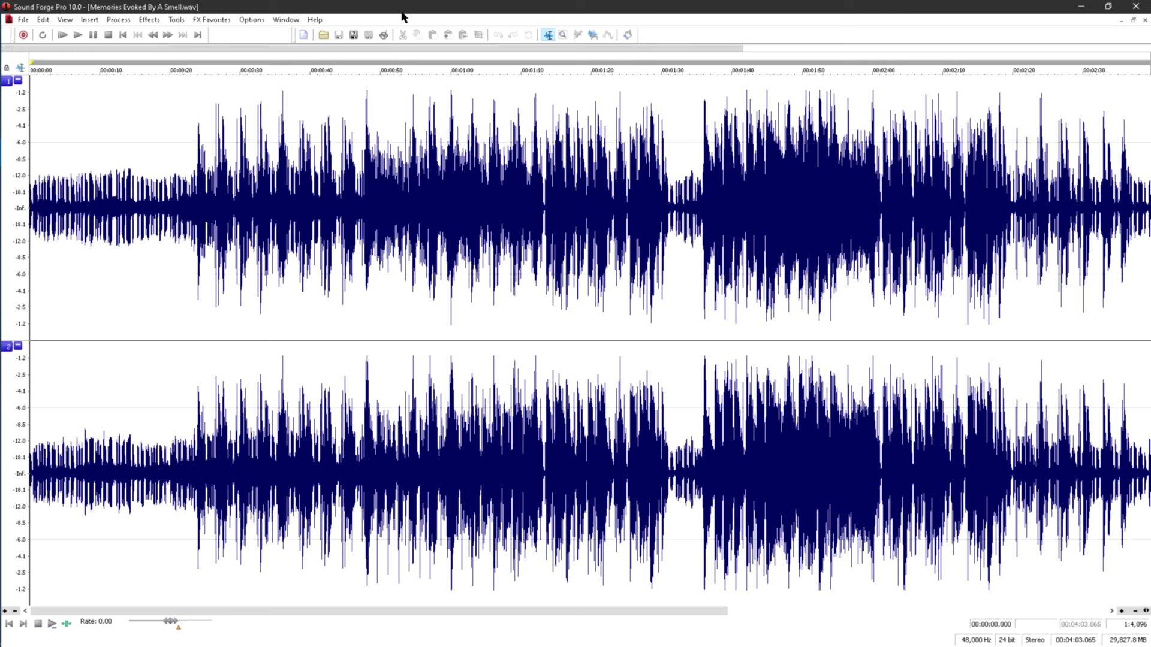
# - Preview the song's bit usage in the Bitter meter from FX Favorites without applying it
pyautogui.click(216, 20)
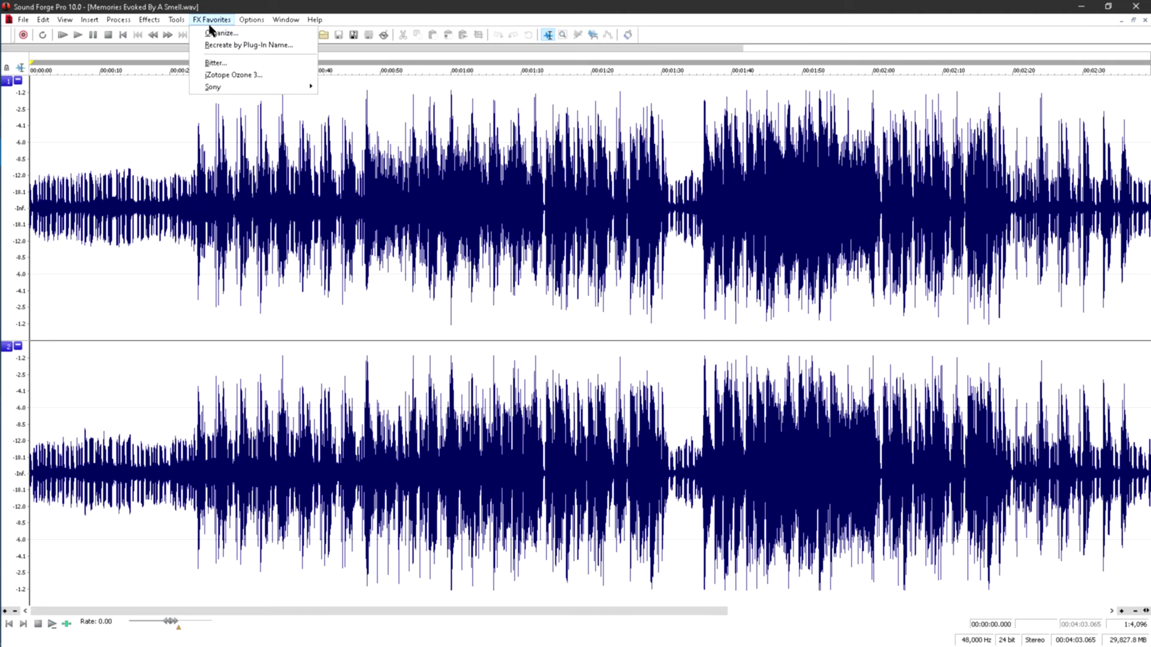
pyautogui.click(216, 63)
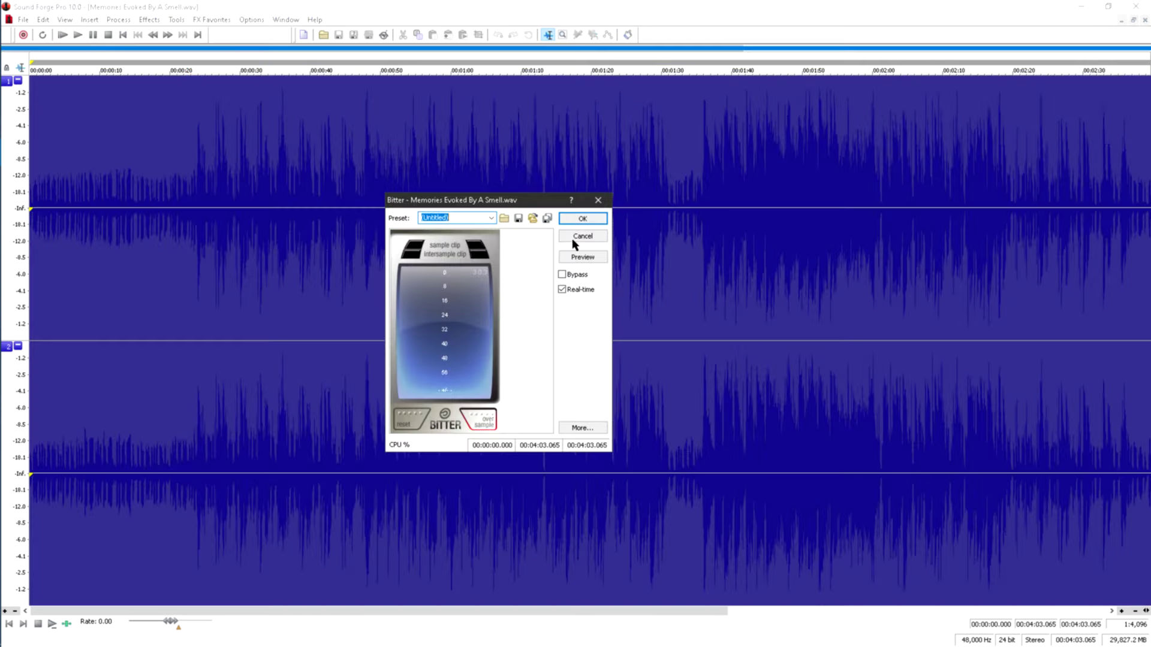
pyautogui.click(878, 105)
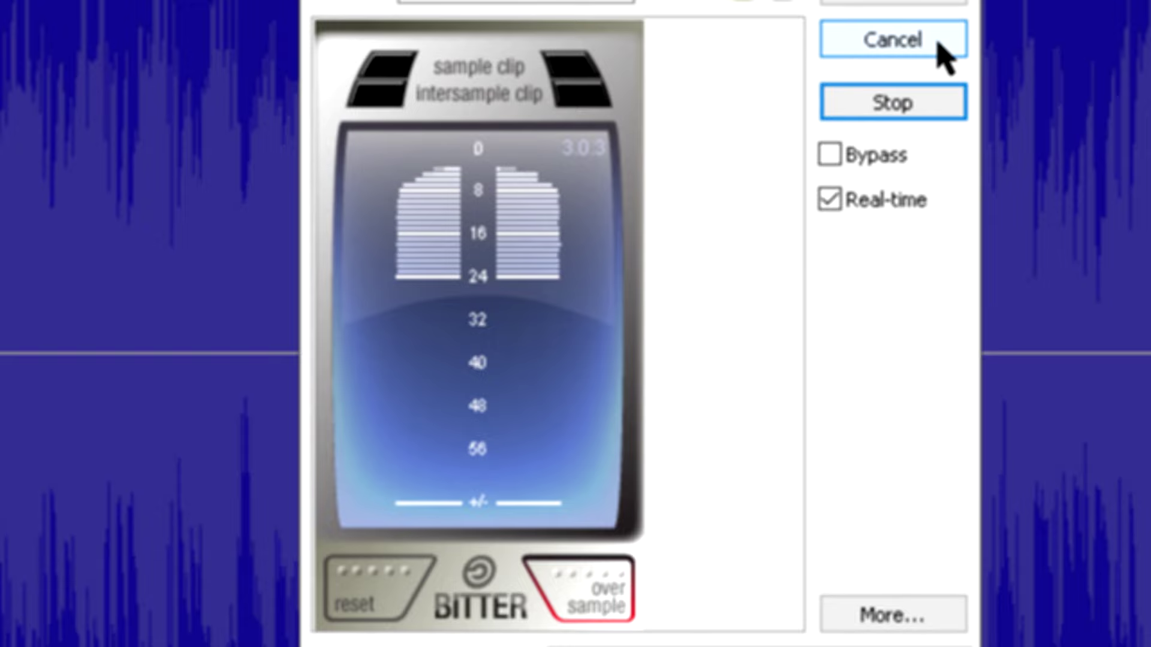
pyautogui.click(892, 39)
pyautogui.click(219, 20)
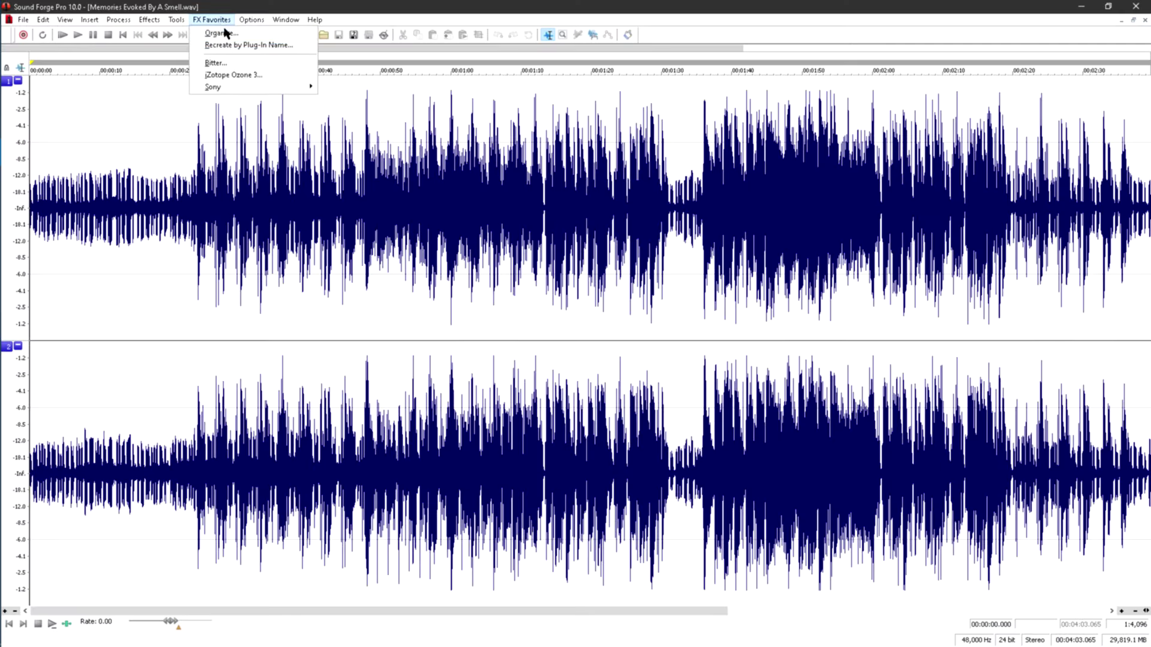
# - Resample the song to 44,100 Hz with iZotope 64-Bit SRC
pyautogui.moveTo(118, 20)
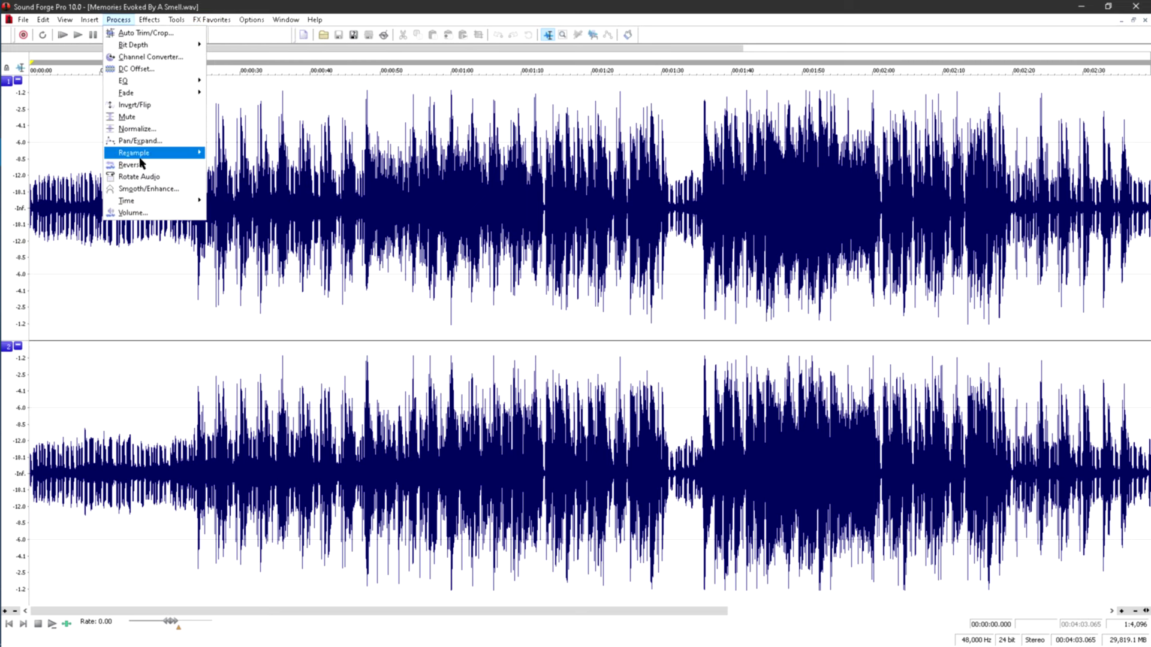
pyautogui.moveTo(182, 155)
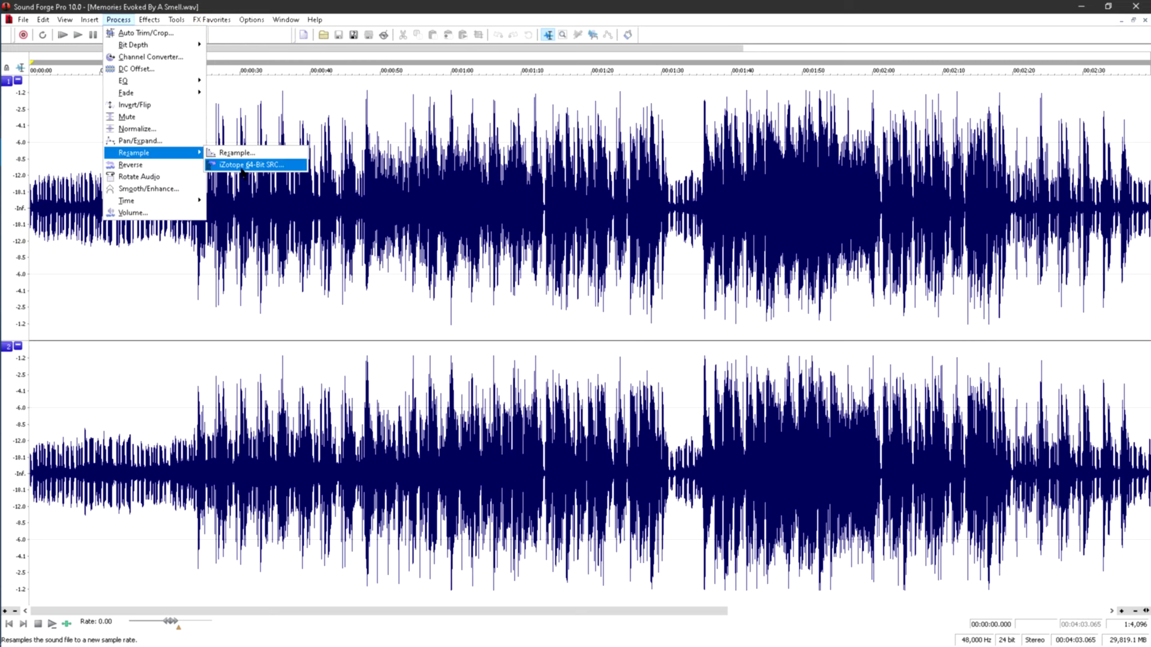
pyautogui.click(244, 169)
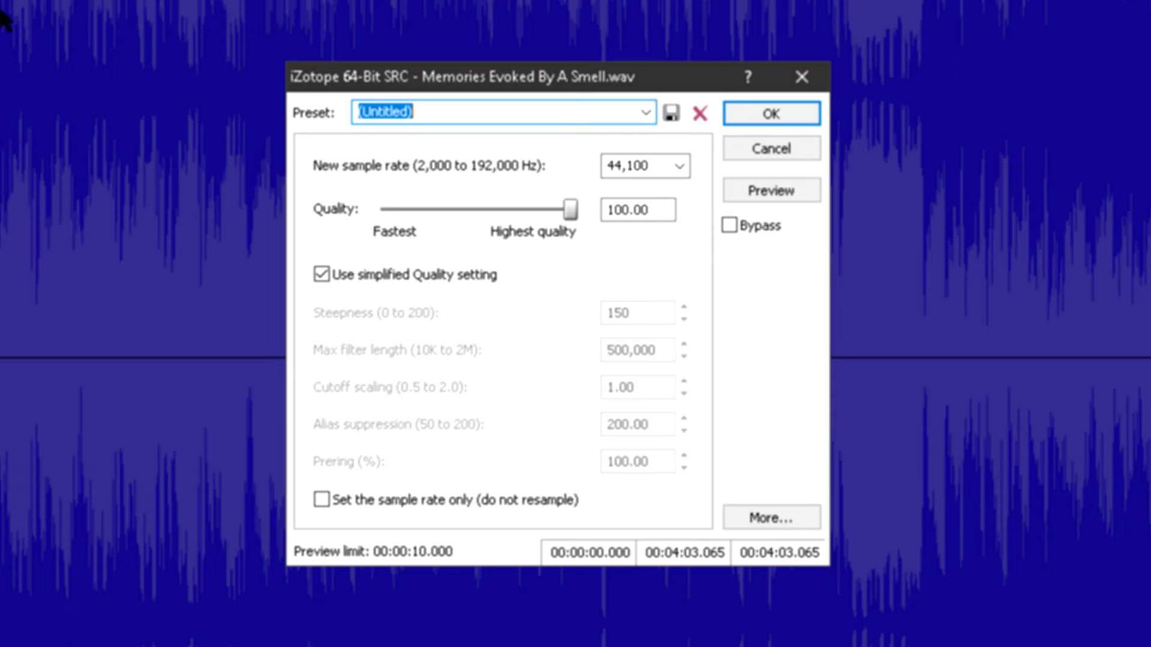
pyautogui.click(785, 111)
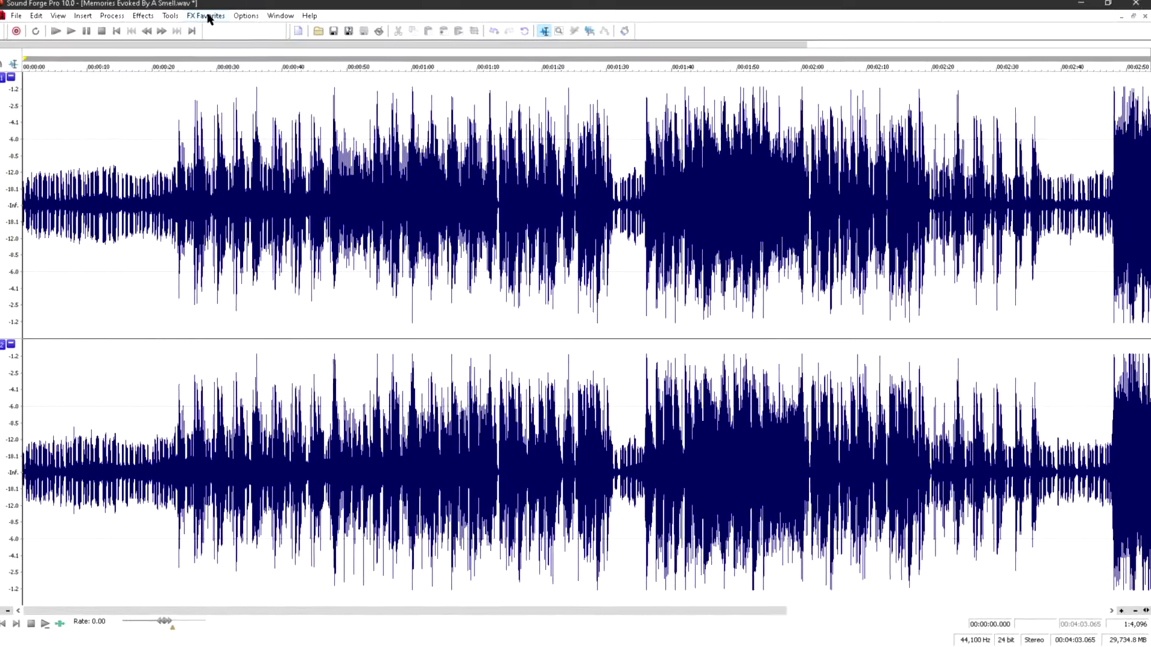
# - Preview the resampled song in the Bitter meter, then list MBIT+ Dither's 8, 16 and 24 bit depths
pyautogui.click(211, 20)
pyautogui.click(240, 62)
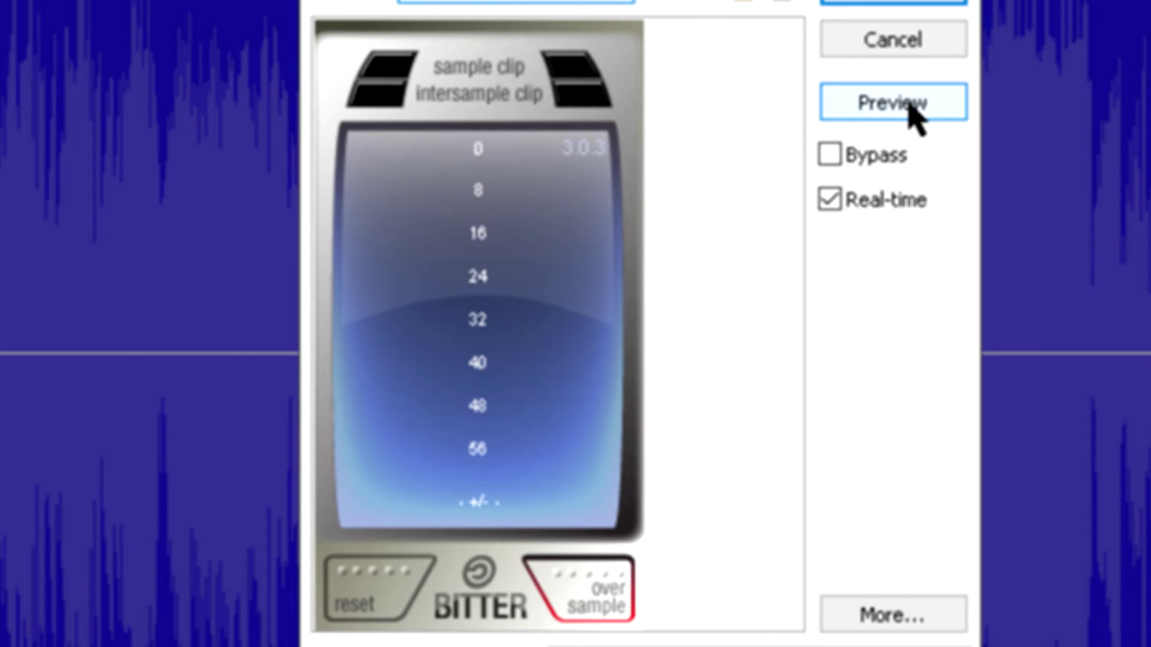
pyautogui.click(909, 107)
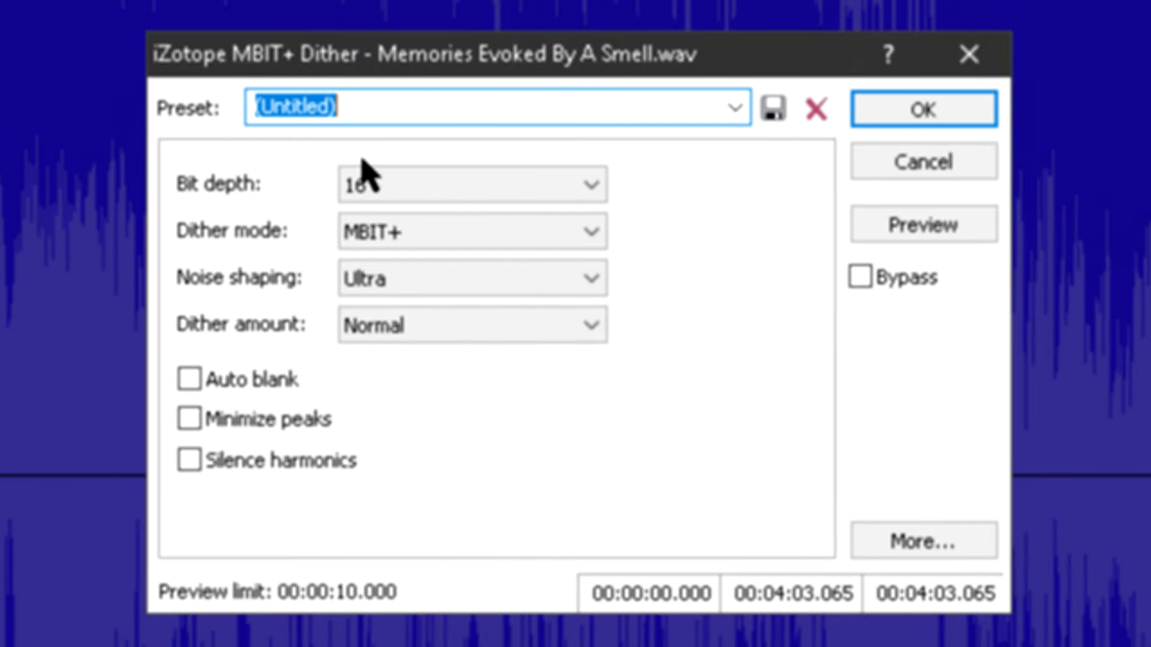
pyautogui.click(547, 191)
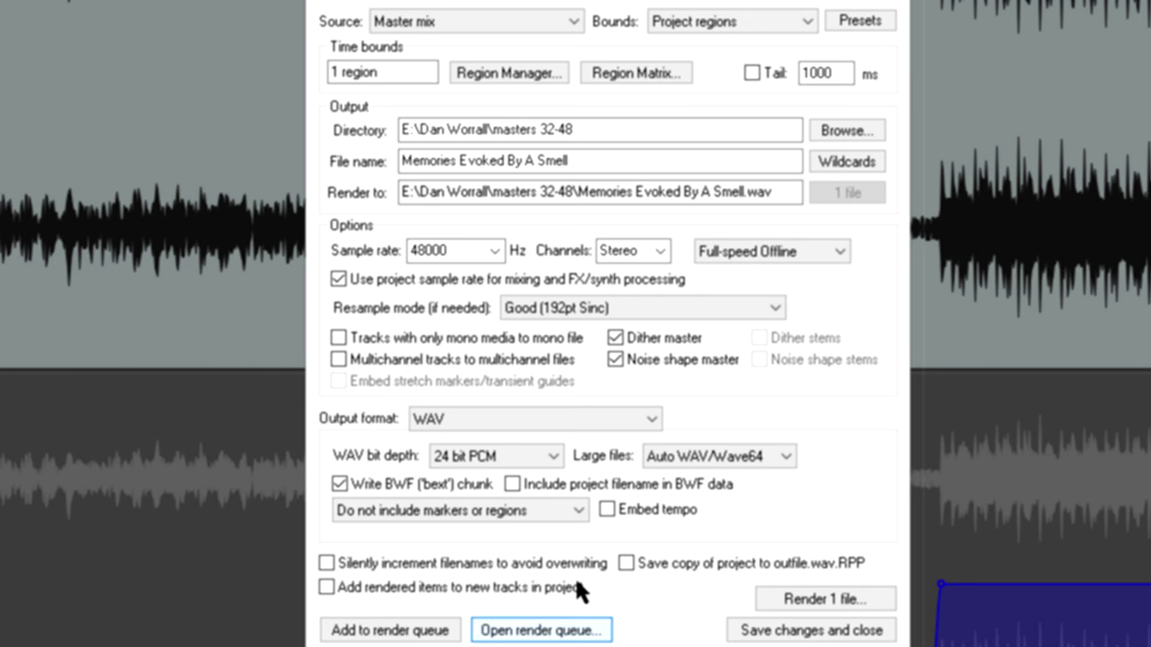
# - Change the render's WAV bit depth from 24 bit PCM to 32 bit FP
pyautogui.click(513, 463)
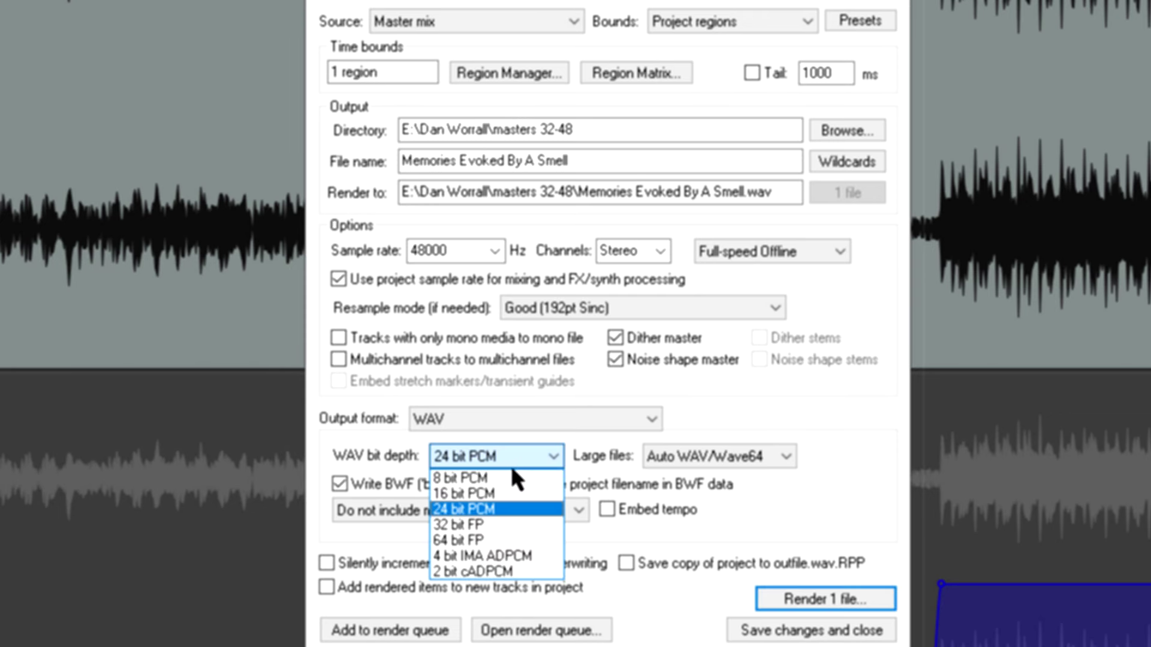
pyautogui.click(507, 526)
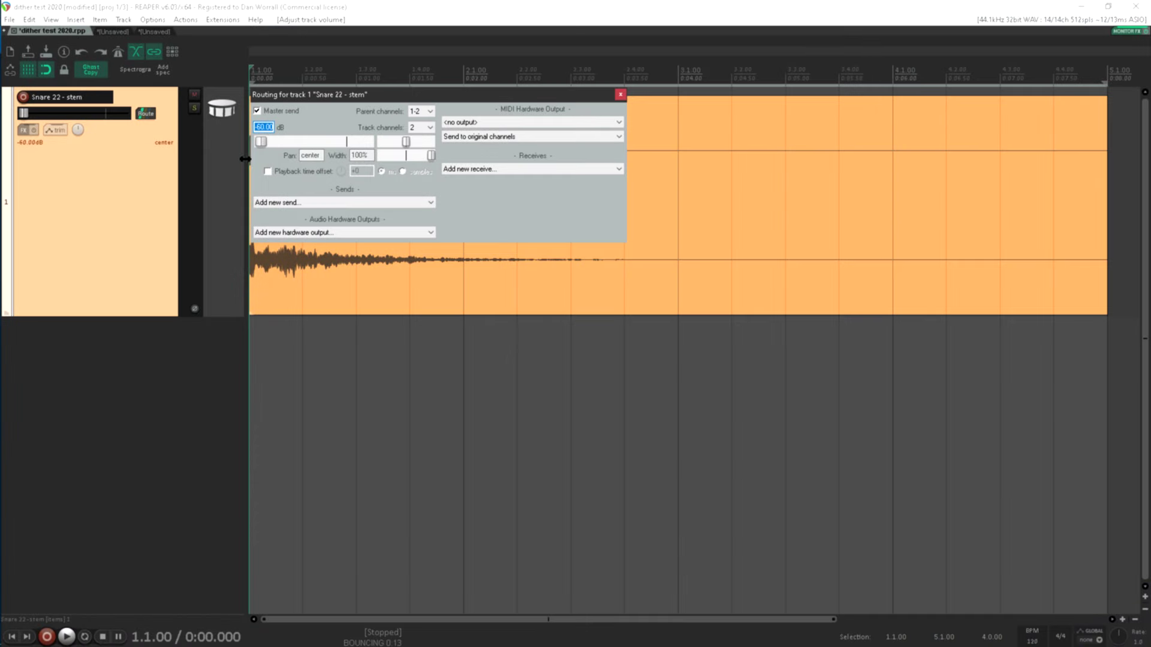
# - Close the snare routing window and switch the render output format from WAV to MP3
pyautogui.click(230, 163)
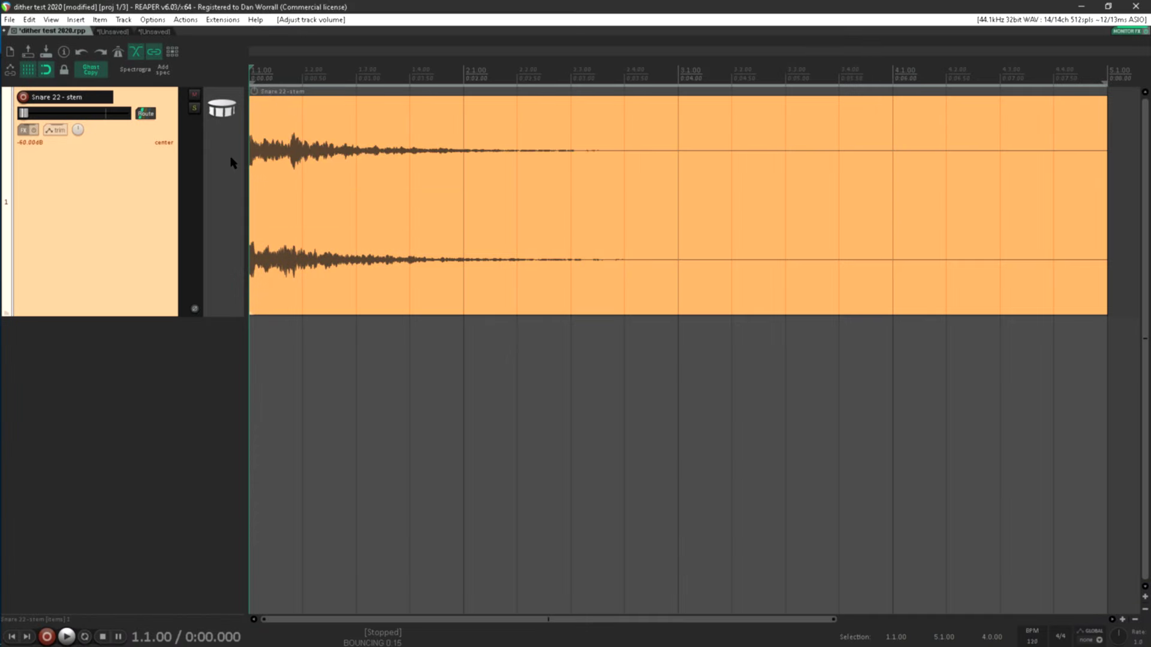
pyautogui.hotkey('ctrl', 'alt', 'r')
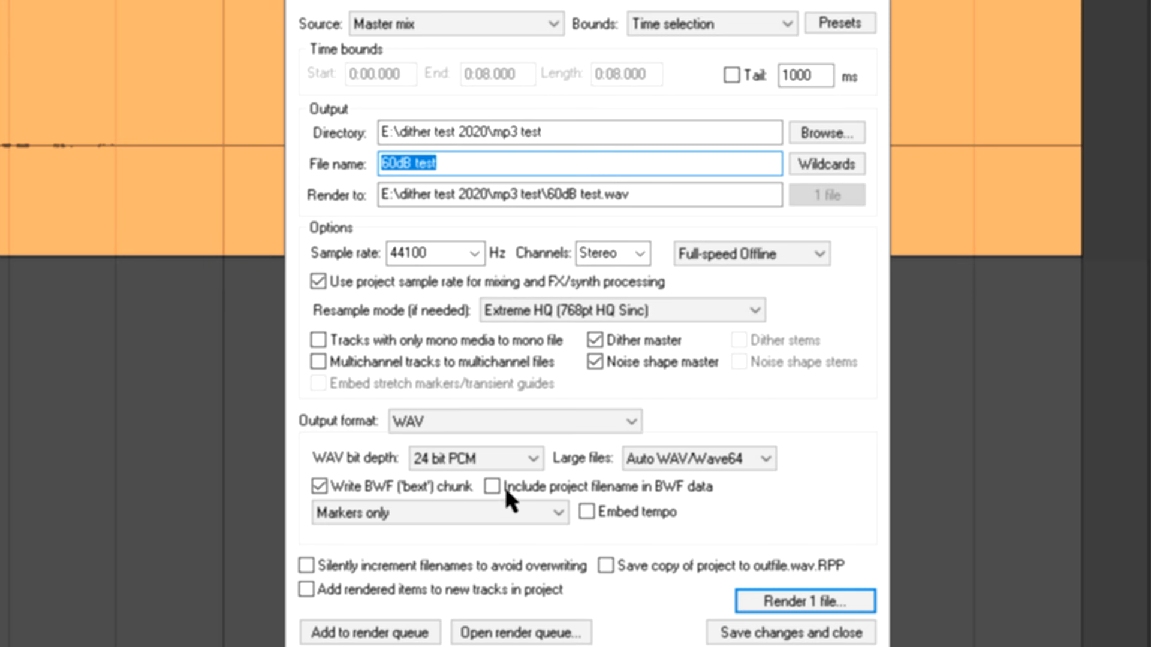
pyautogui.click(799, 414)
pyautogui.click(444, 422)
pyautogui.click(480, 516)
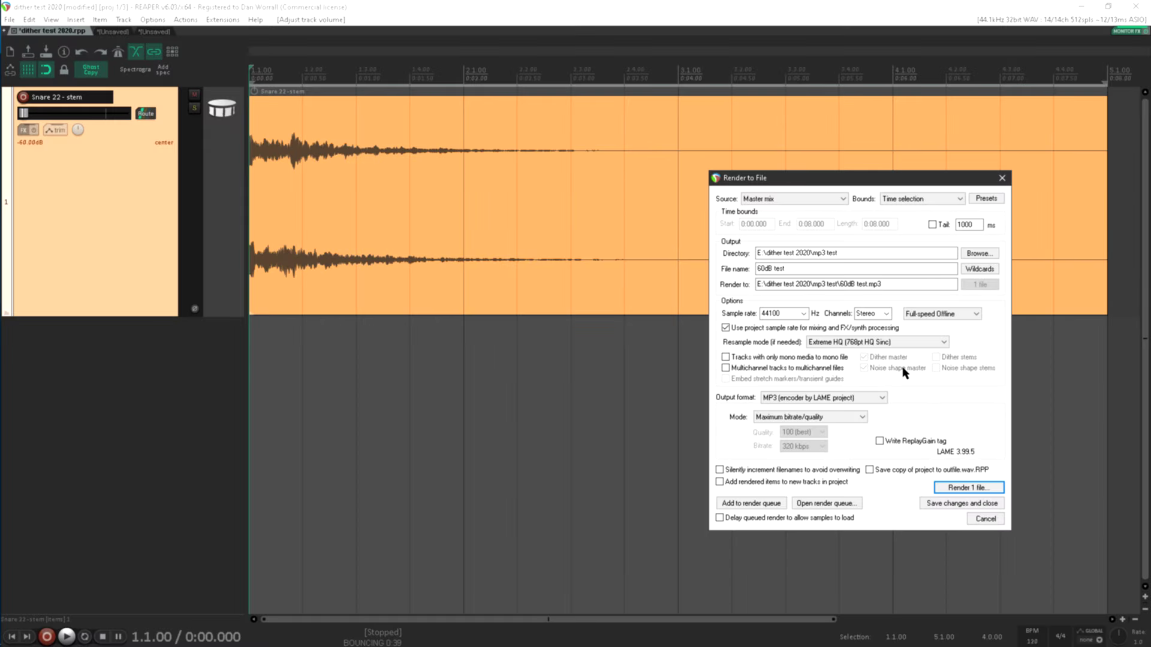
# - Render the 60dB test MP3 and raise its track volume by 60 dB
pyautogui.click(960, 487)
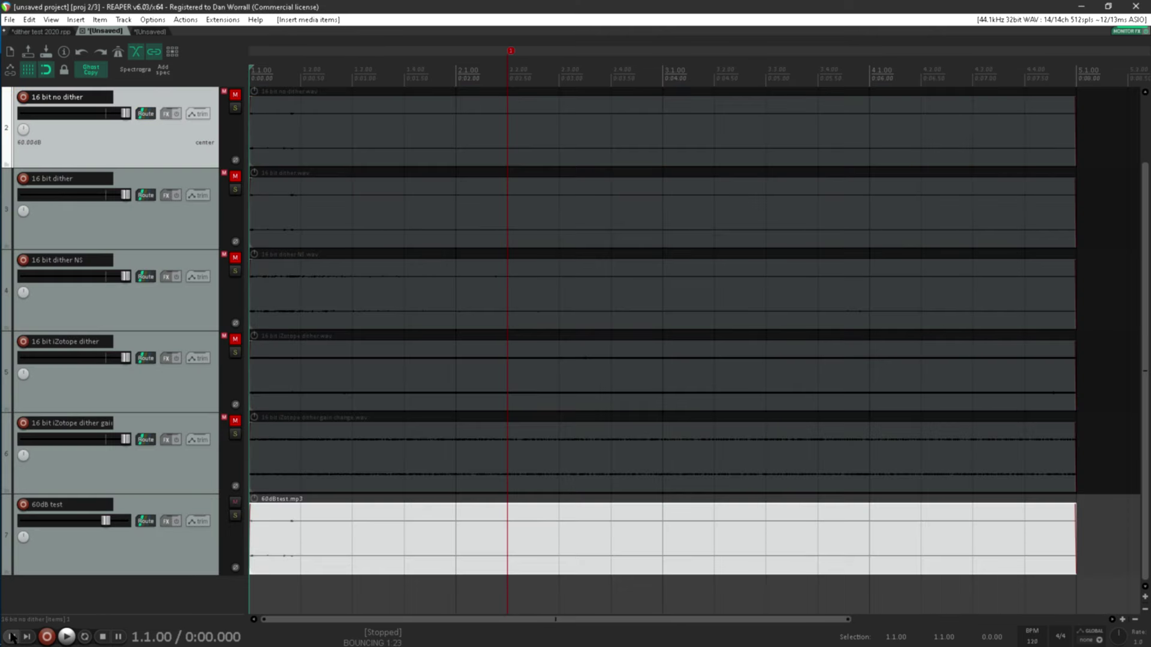
pyautogui.click(146, 522)
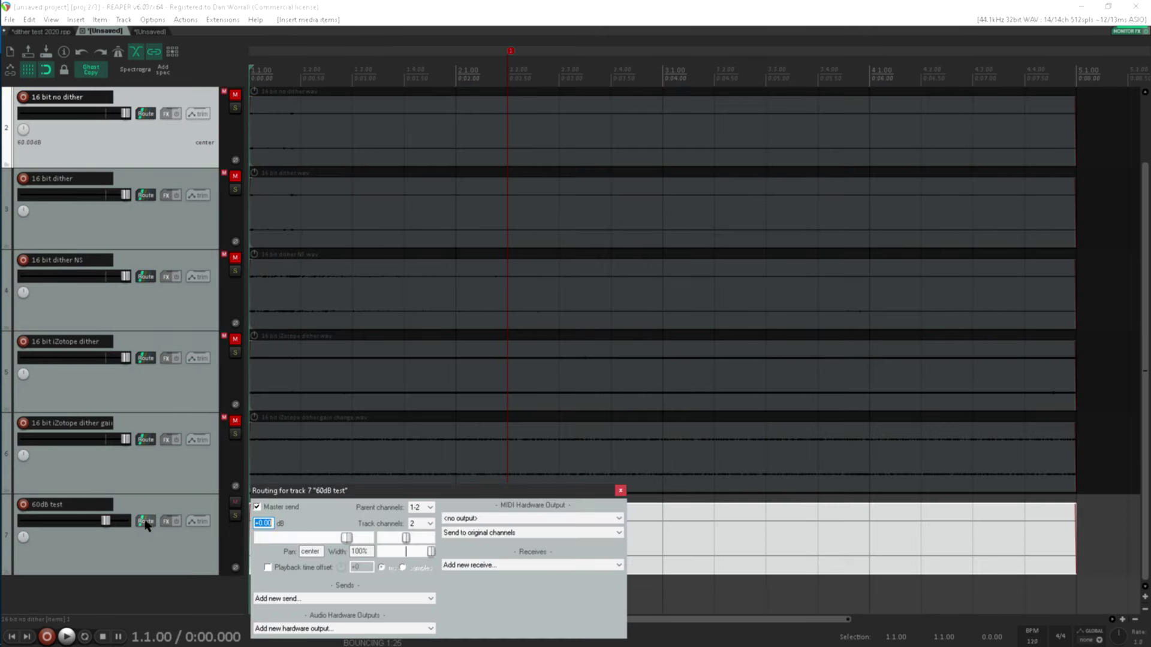
pyautogui.write('60')
pyautogui.press('Return')
pyautogui.click(143, 552)
# - Play the boosted 60dB test track, restart it from the beginning, then stop
pyautogui.press('space')
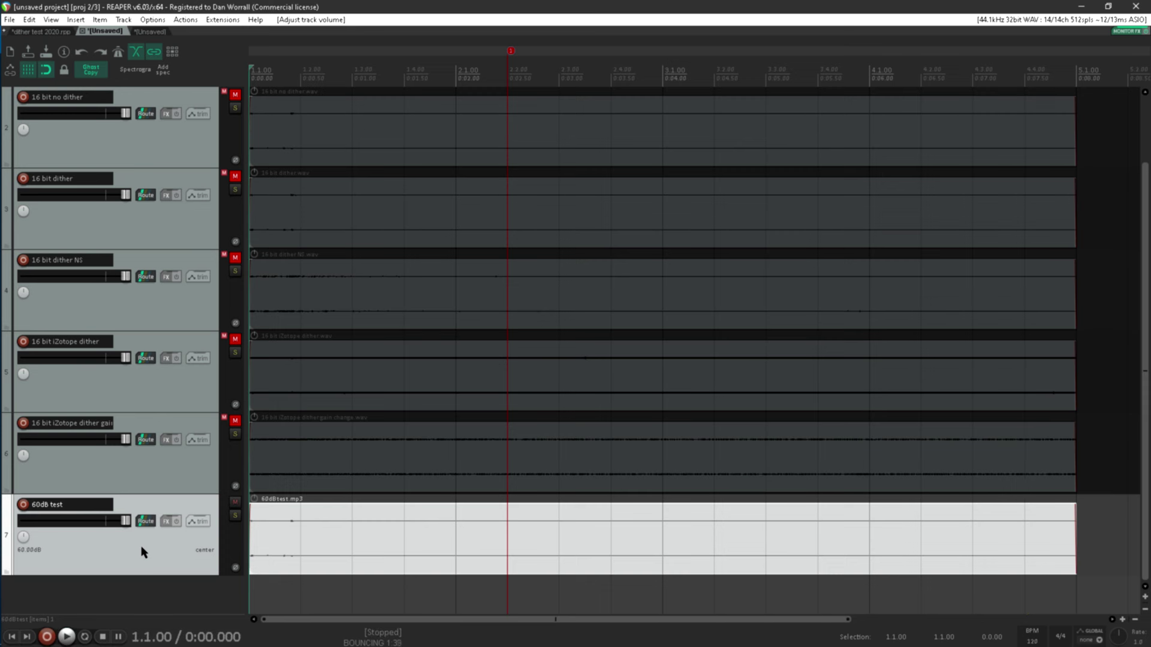
pyautogui.press('space')
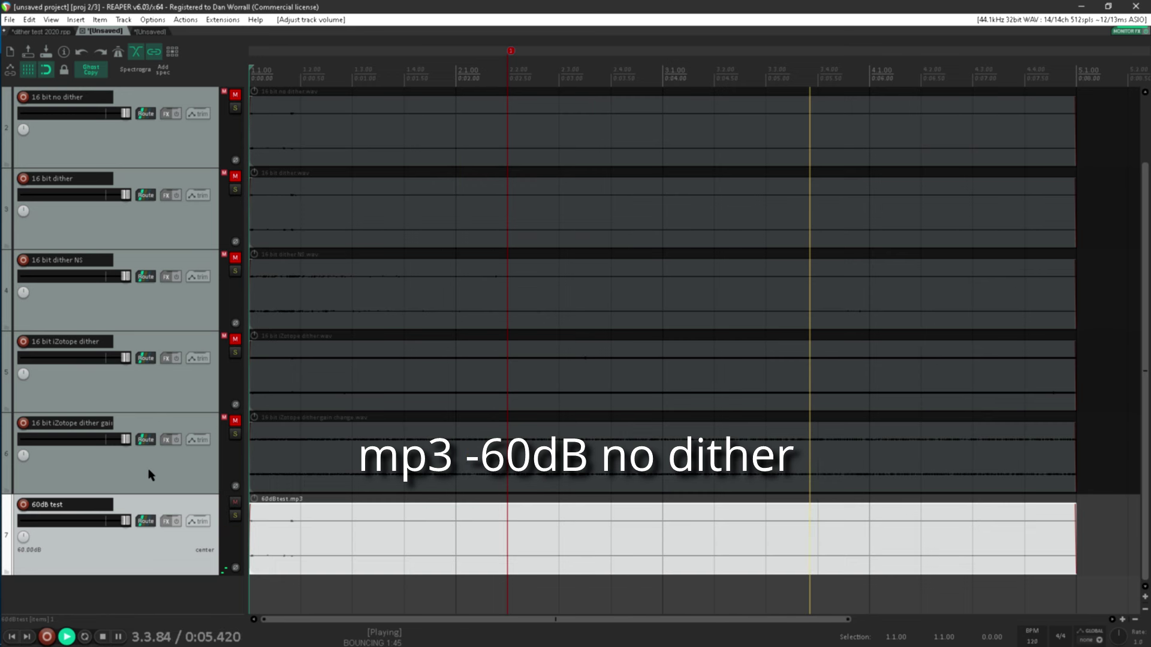
pyautogui.press('space')
pyautogui.scroll(1, 125, 426)
# - Mute the 60dB test track and play the unmuted 24 bit no dither track
pyautogui.click(235, 583)
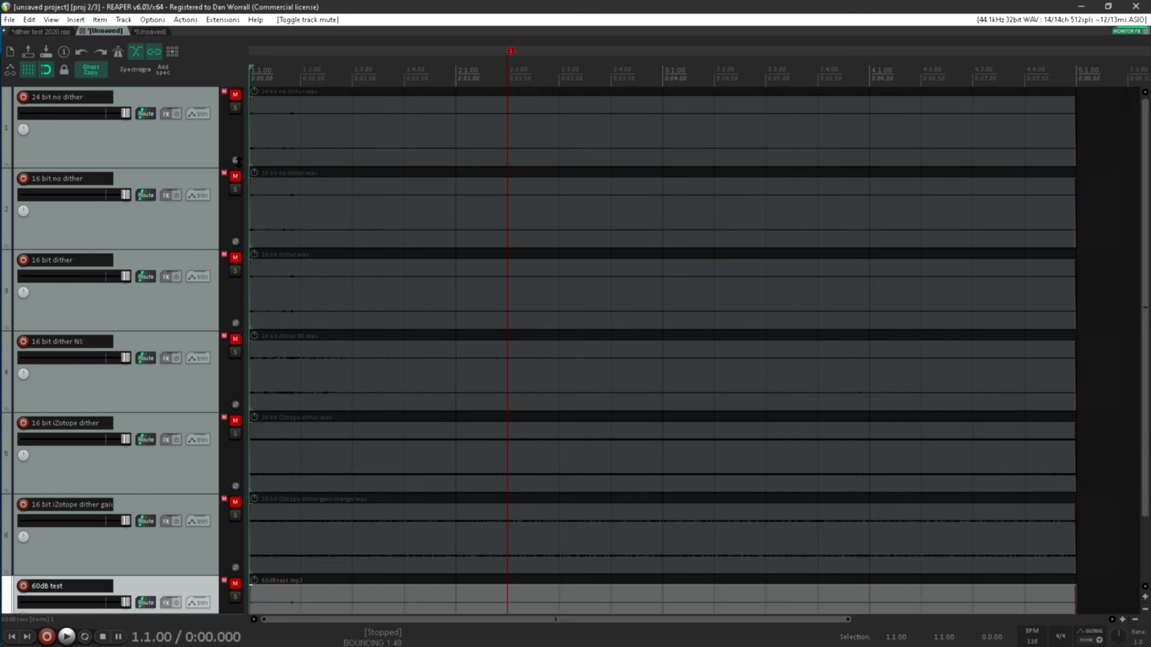
pyautogui.click(235, 94)
pyautogui.press('space')
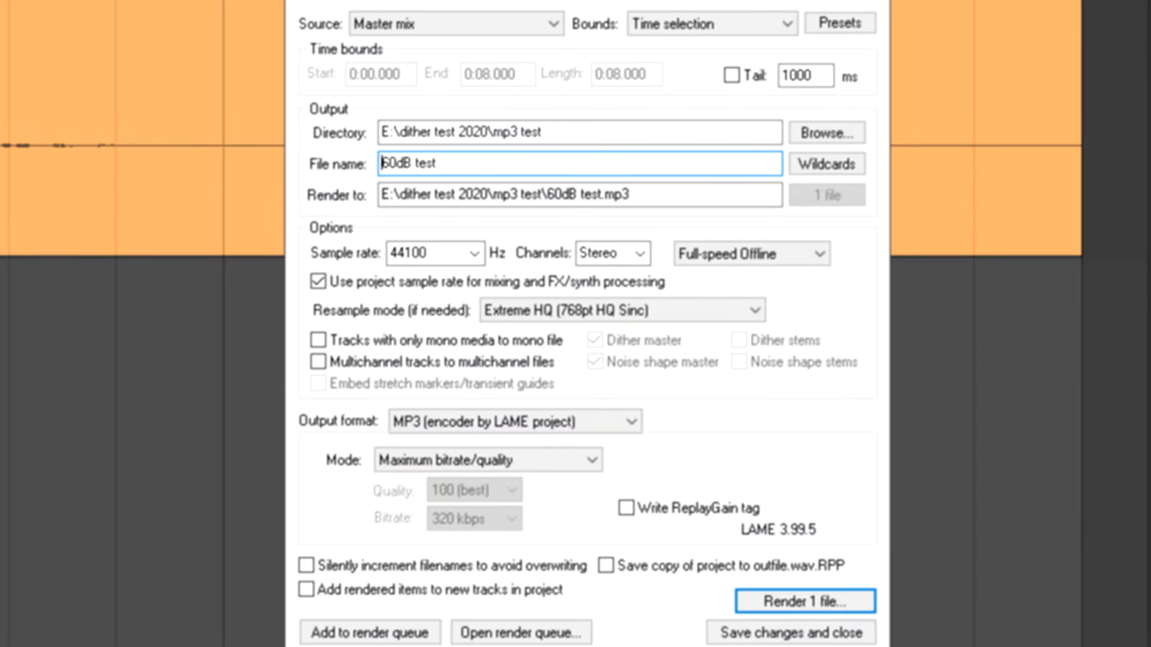
# - Rename the render file to 108dB test and render it as MP3
pyautogui.press('Delete')
pyautogui.press('Delete')
pyautogui.write('108dB test')
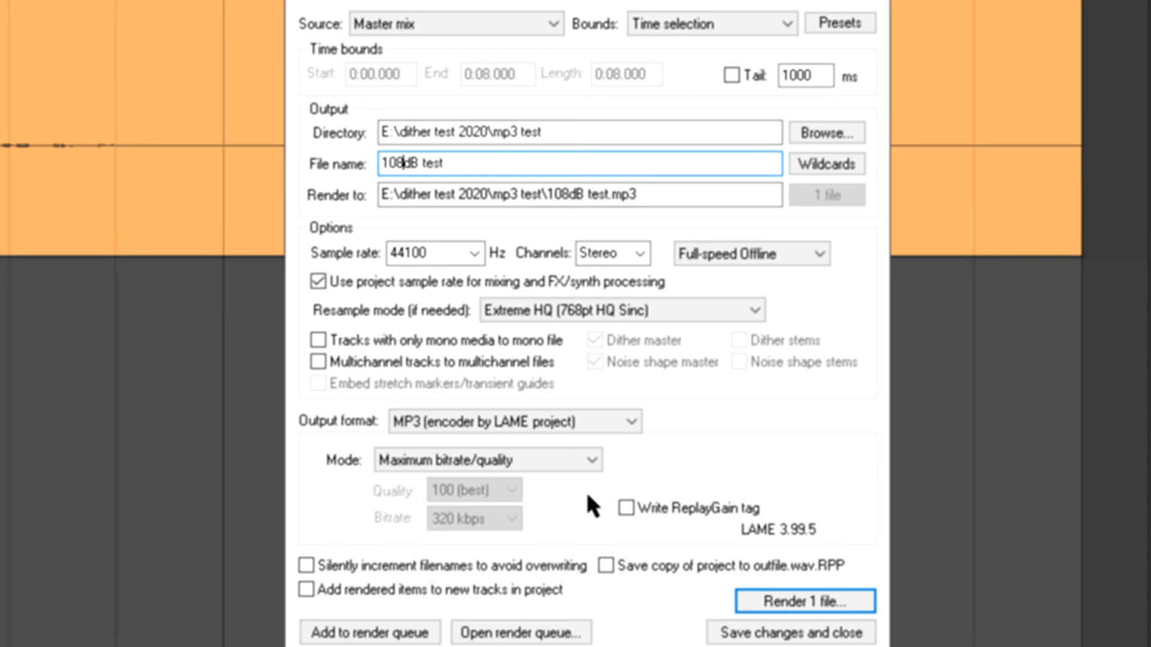
pyautogui.click(792, 598)
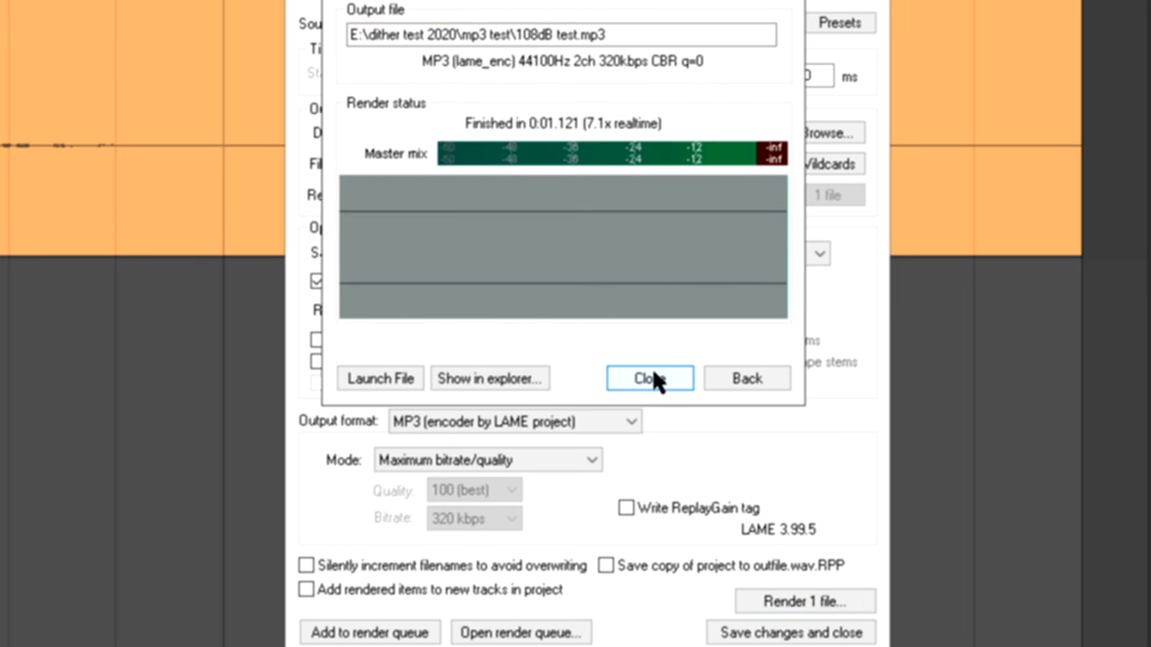
pyautogui.click(146, 478)
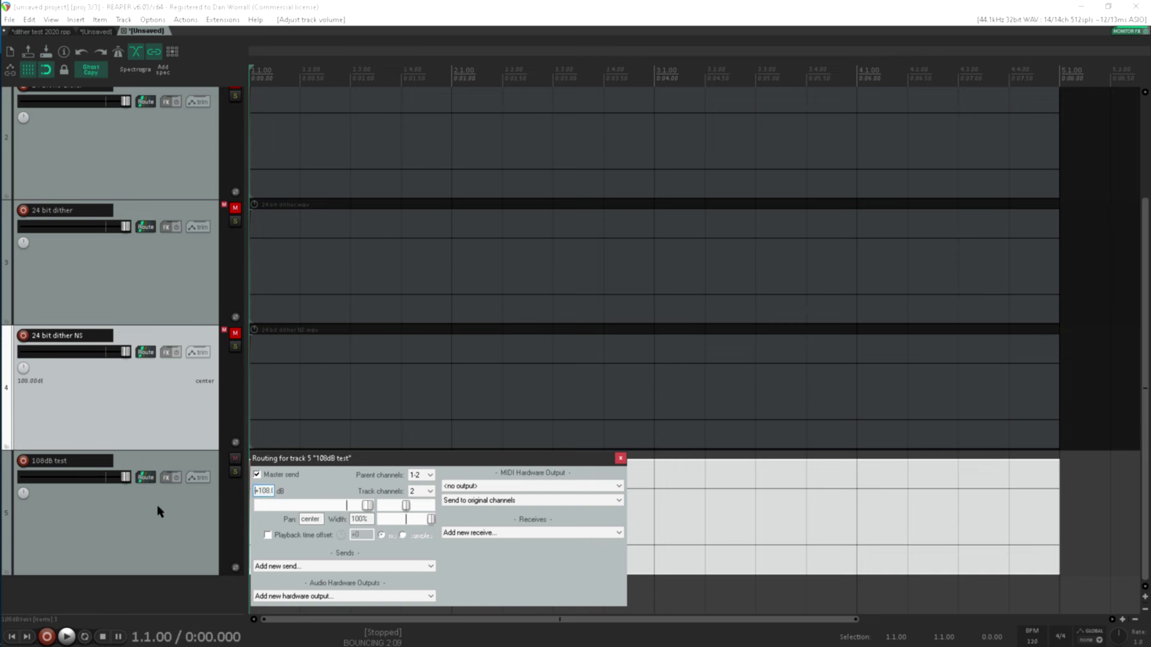
# - Play the boosted 108dB test track, mute it, then audition the 32 bit no dither track
pyautogui.click(157, 509)
pyautogui.press('space')
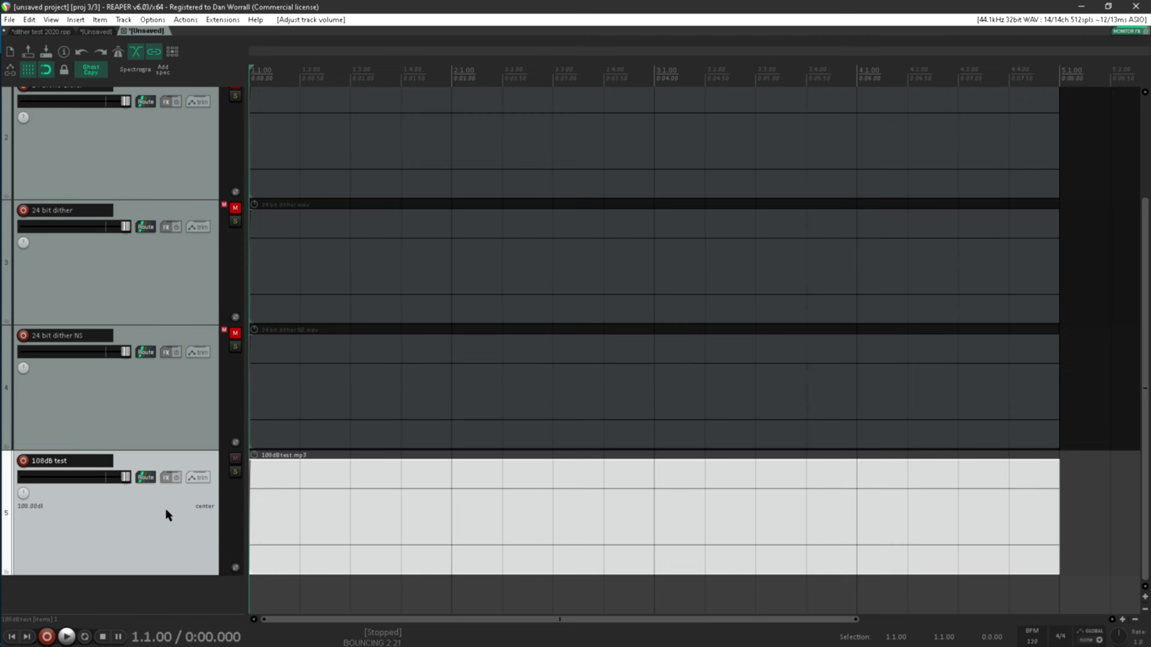
pyautogui.scroll(1, 168, 514)
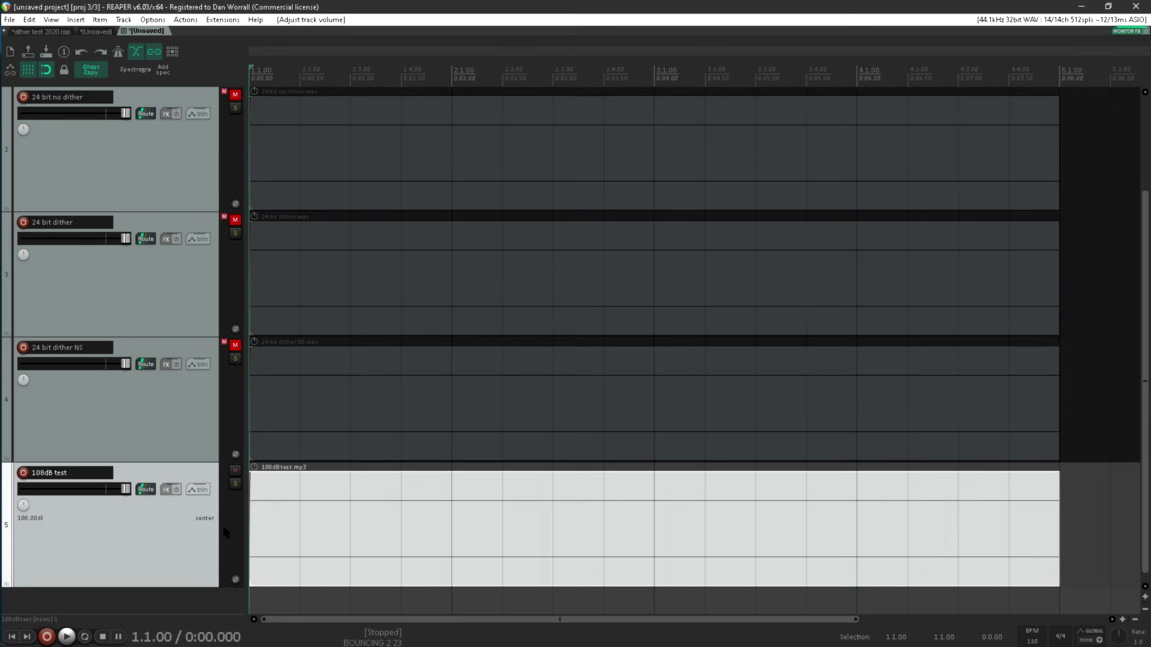
pyautogui.click(235, 472)
pyautogui.scroll(2, 180, 408)
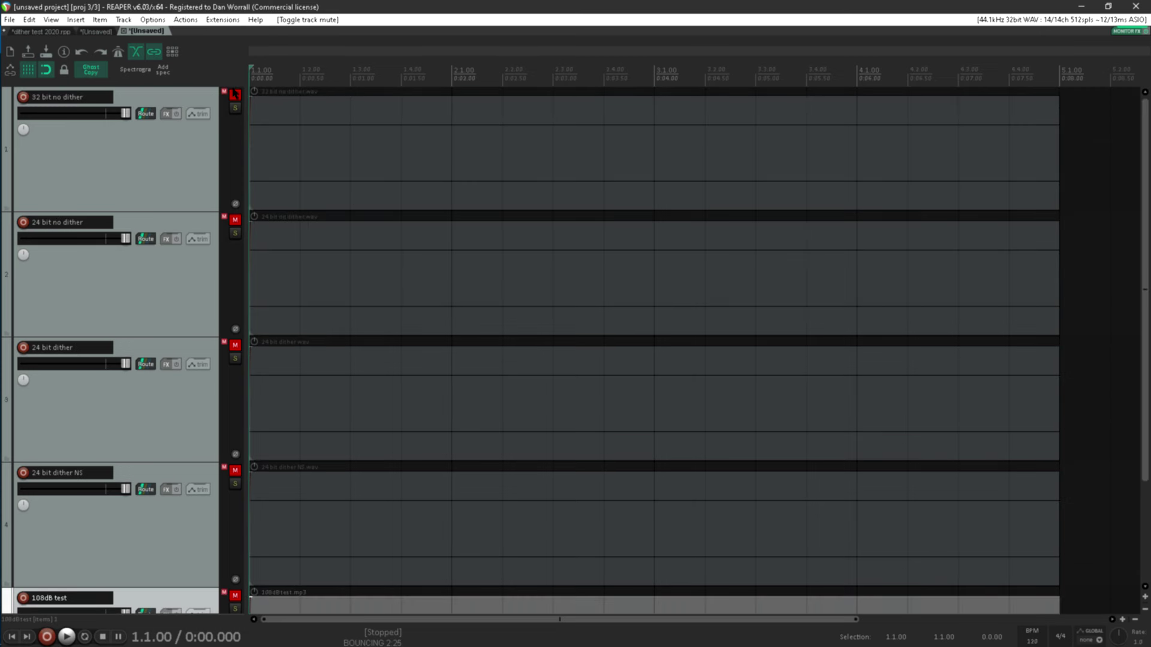
pyautogui.click(235, 94)
pyautogui.press('space')
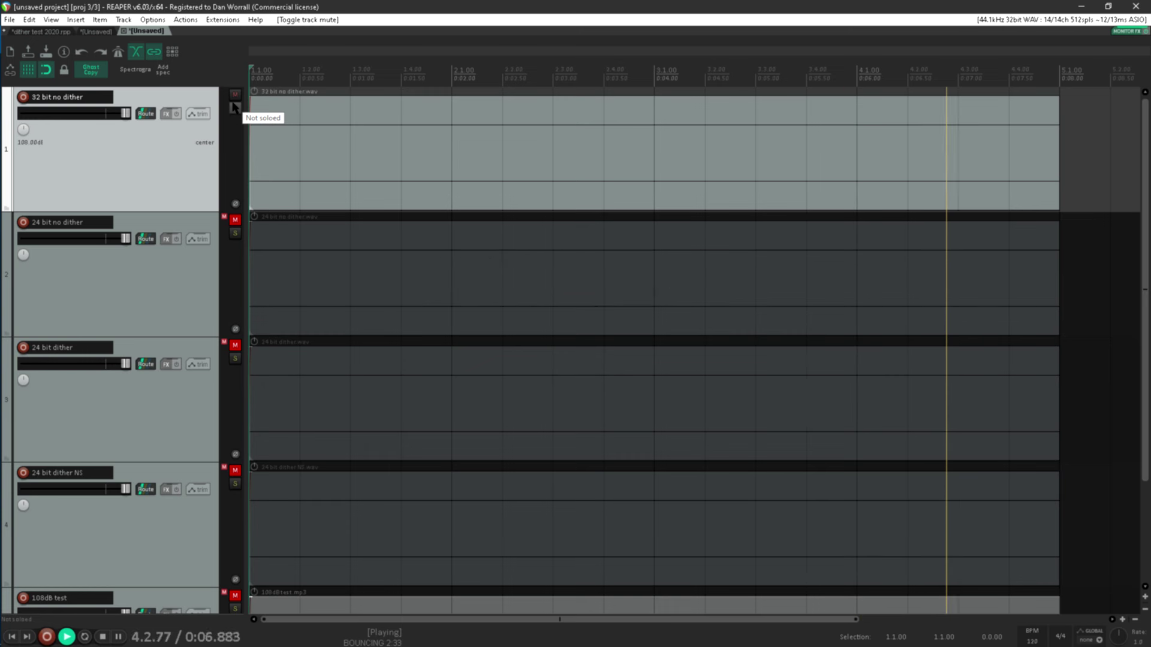
pyautogui.click(235, 94)
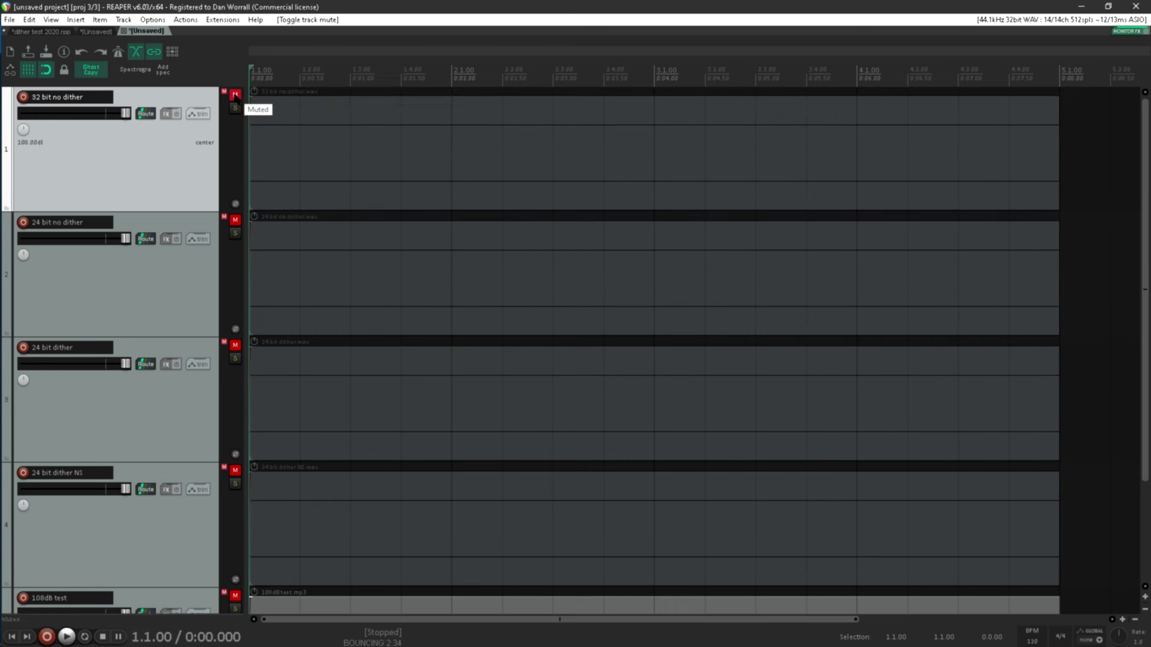
# - Listen to the 24 bit no dither track alone, then mute it and stop playback
pyautogui.click(182, 232)
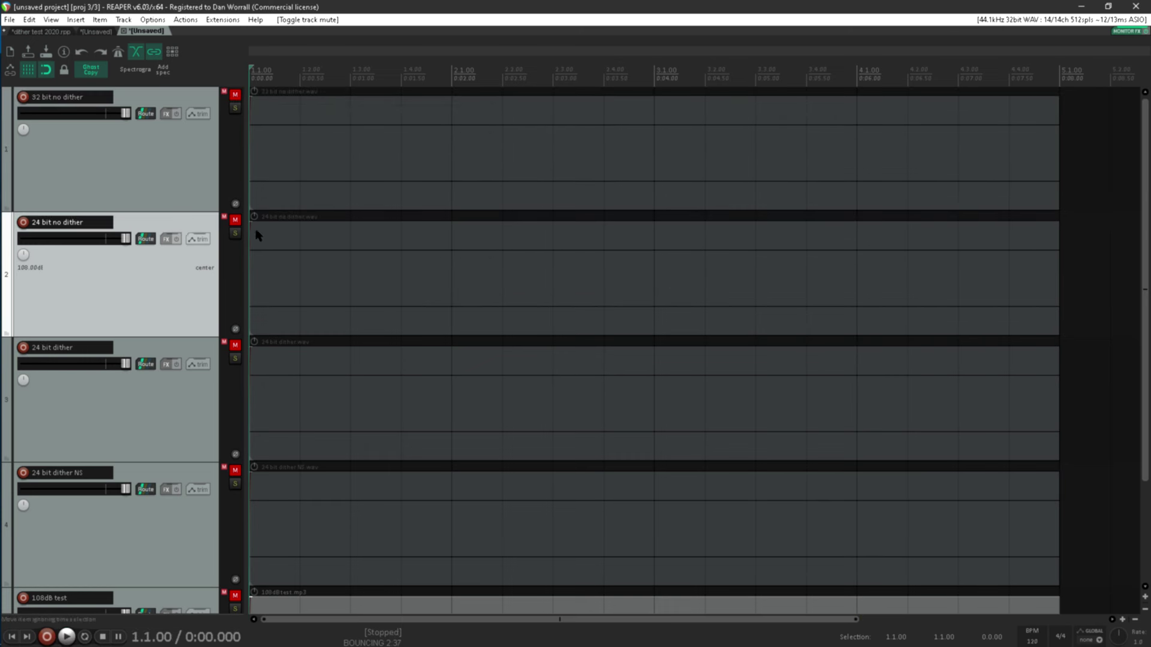
pyautogui.click(235, 220)
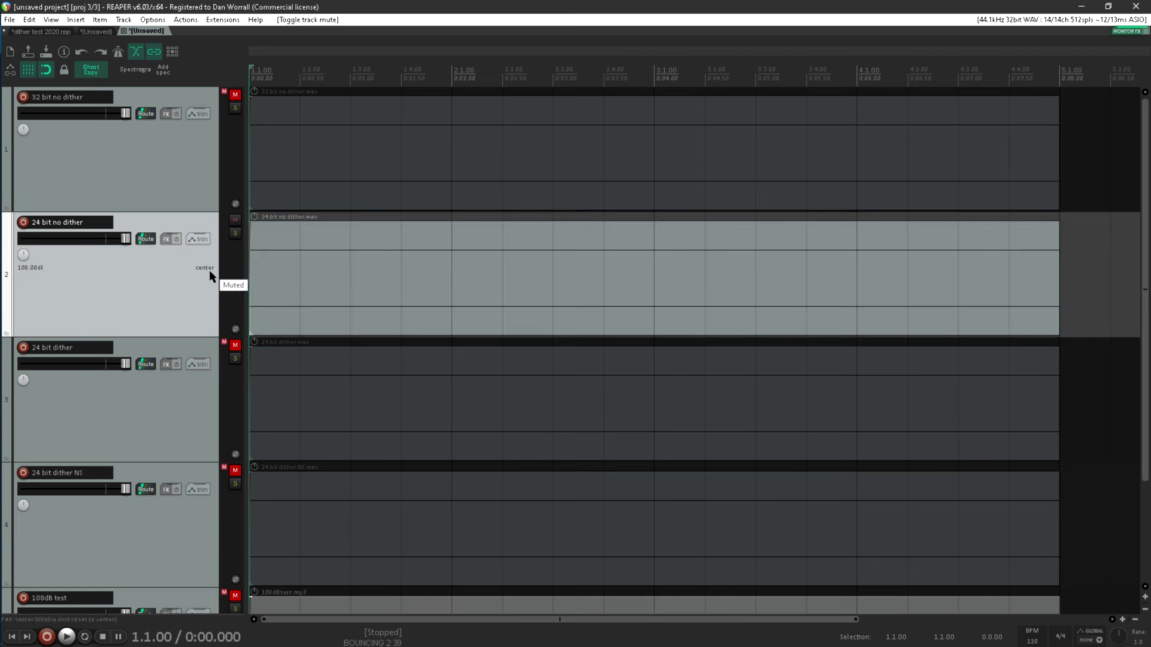
pyautogui.press('space')
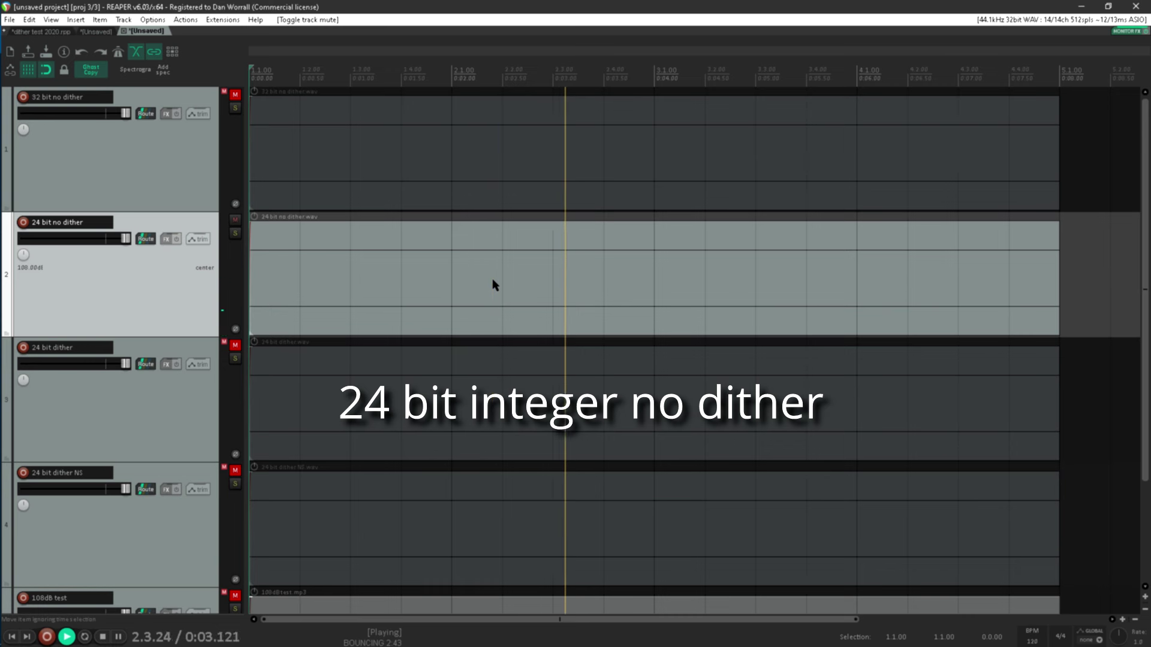
pyautogui.click(235, 219)
pyautogui.press('space')
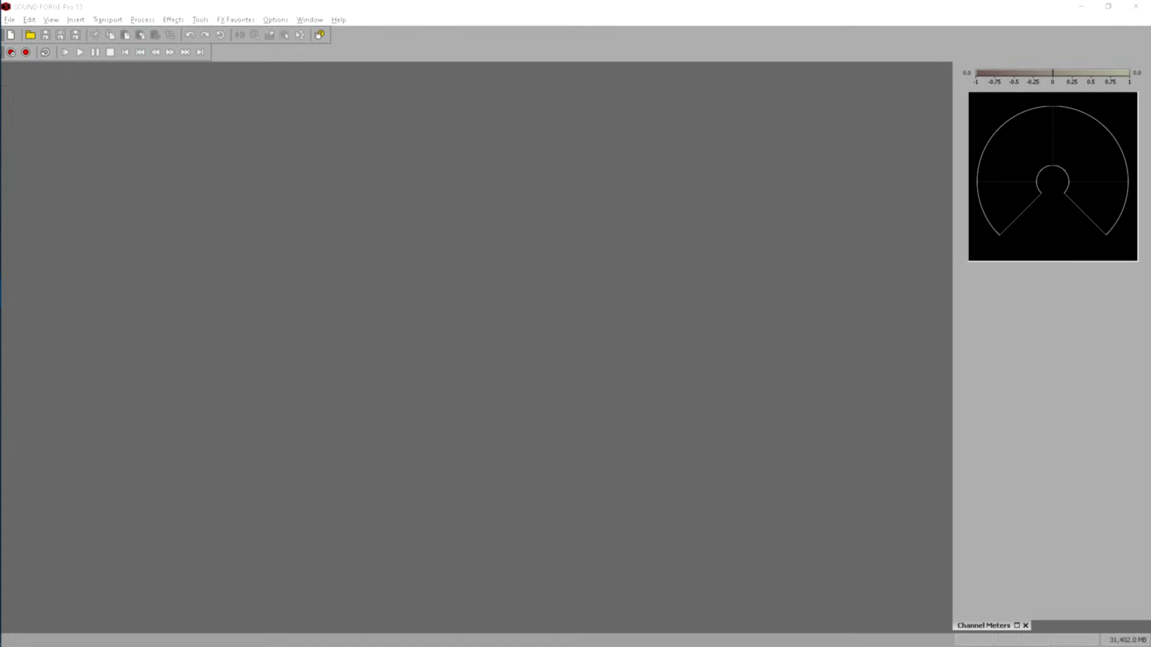
# - Open 108dB test.mp3 in Sound Forge and boost it by 20 dB with Volume
pyautogui.moveTo(596, 290); pyautogui.dragTo(457, 267)
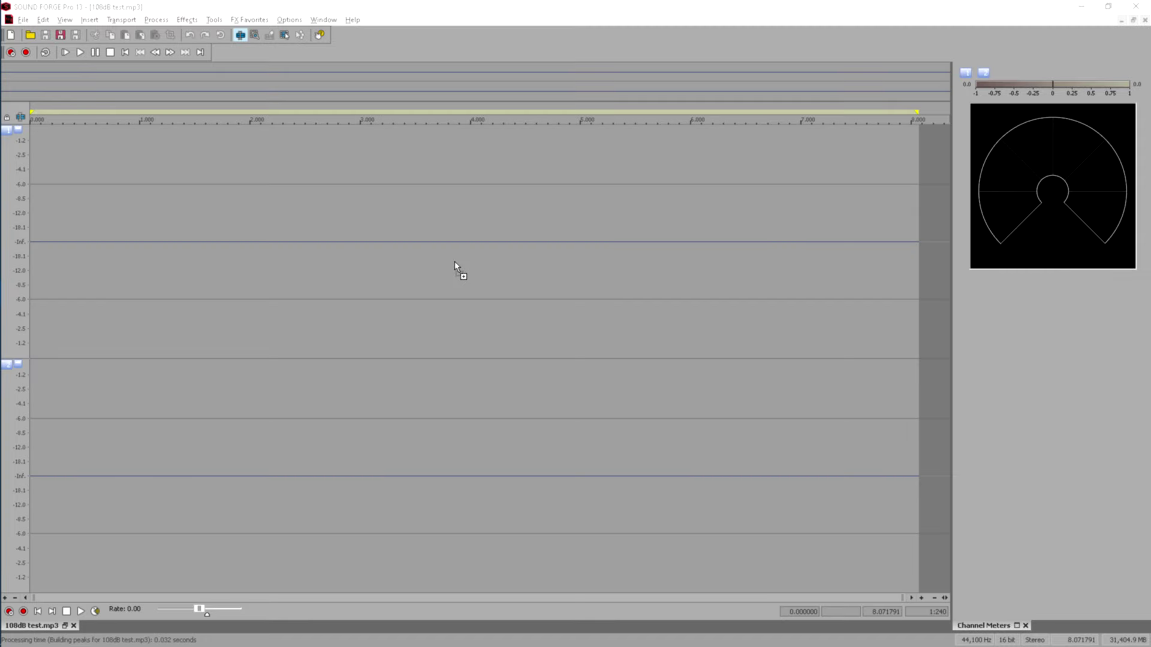
pyautogui.click(120, 20)
pyautogui.moveTo(145, 22)
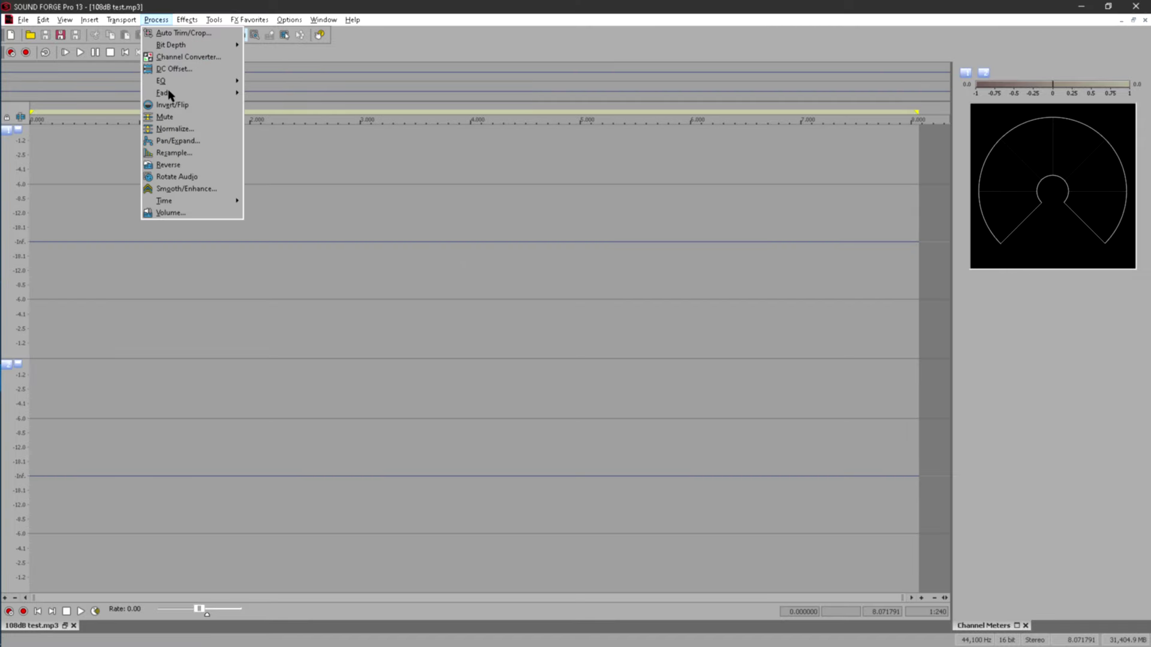
pyautogui.click(182, 214)
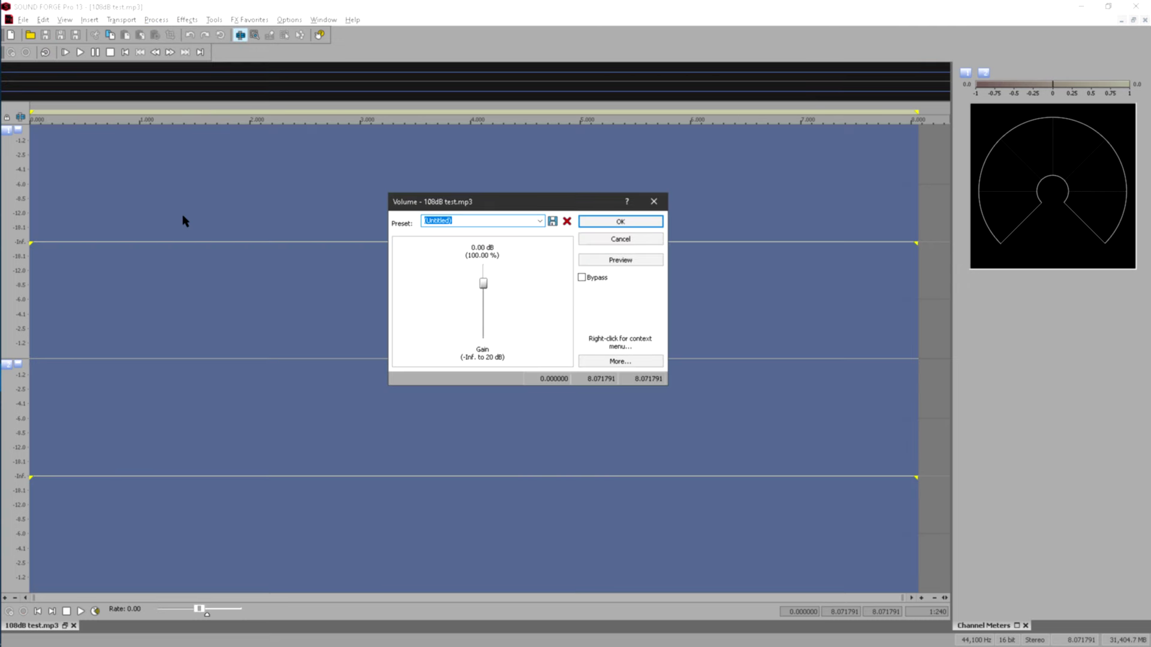
pyautogui.moveTo(483, 284); pyautogui.dragTo(483, 253)
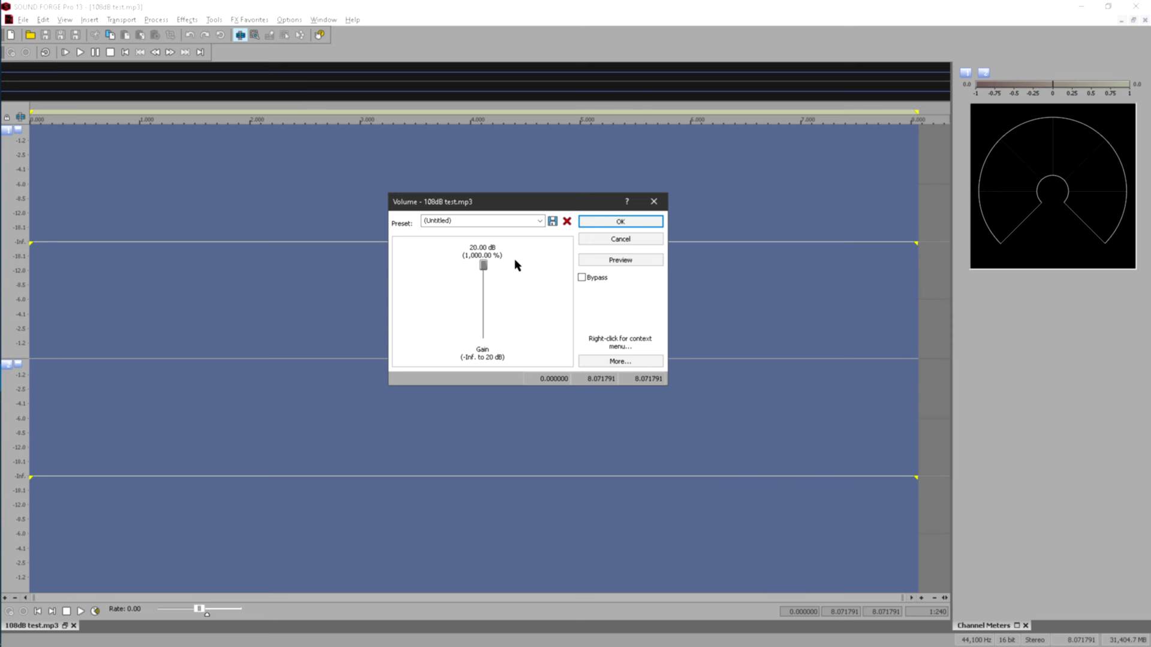
pyautogui.click(598, 222)
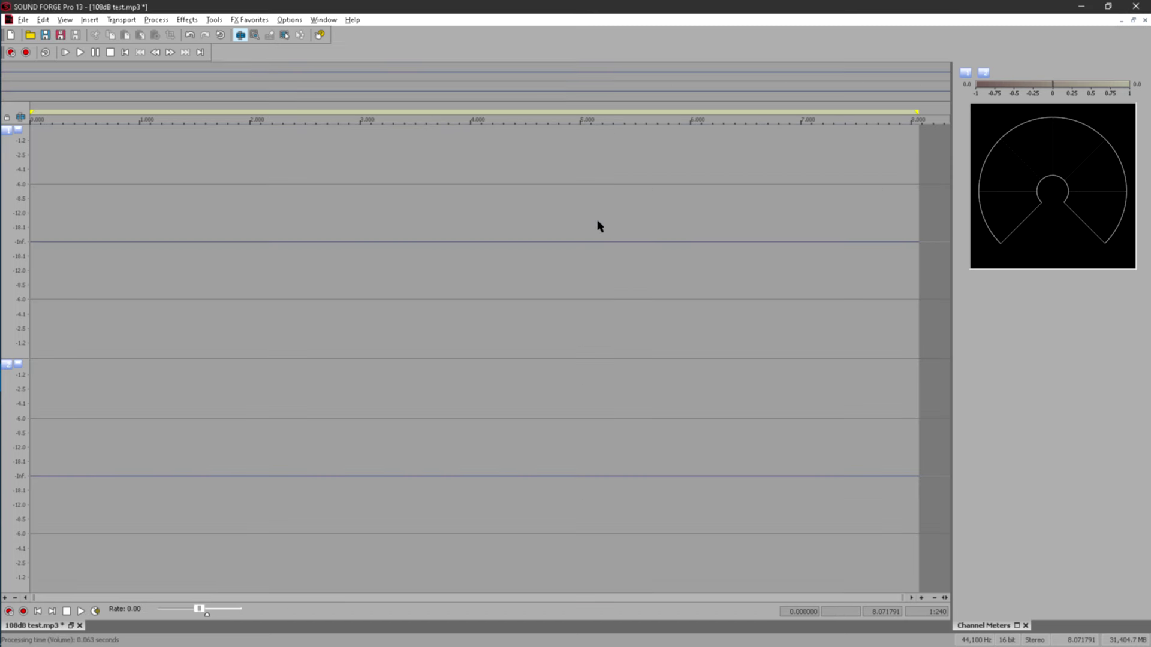
# - Apply the +20 dB Volume boost four more times
pyautogui.click(154, 20)
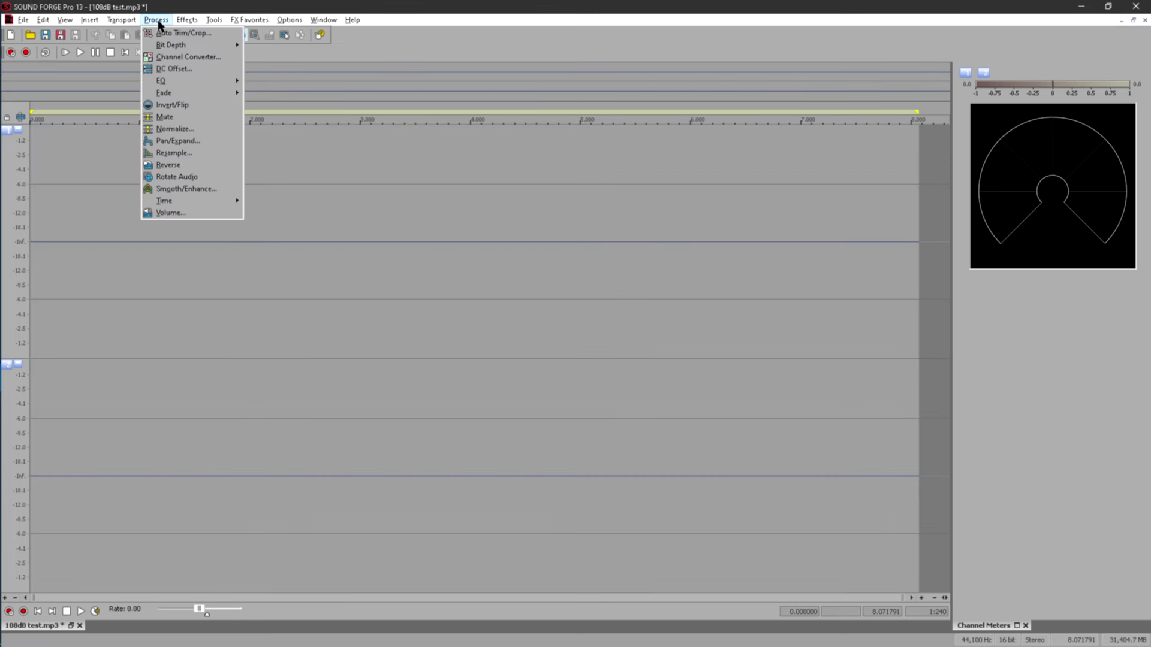
pyautogui.click(203, 216)
pyautogui.click(604, 222)
pyautogui.click(155, 20)
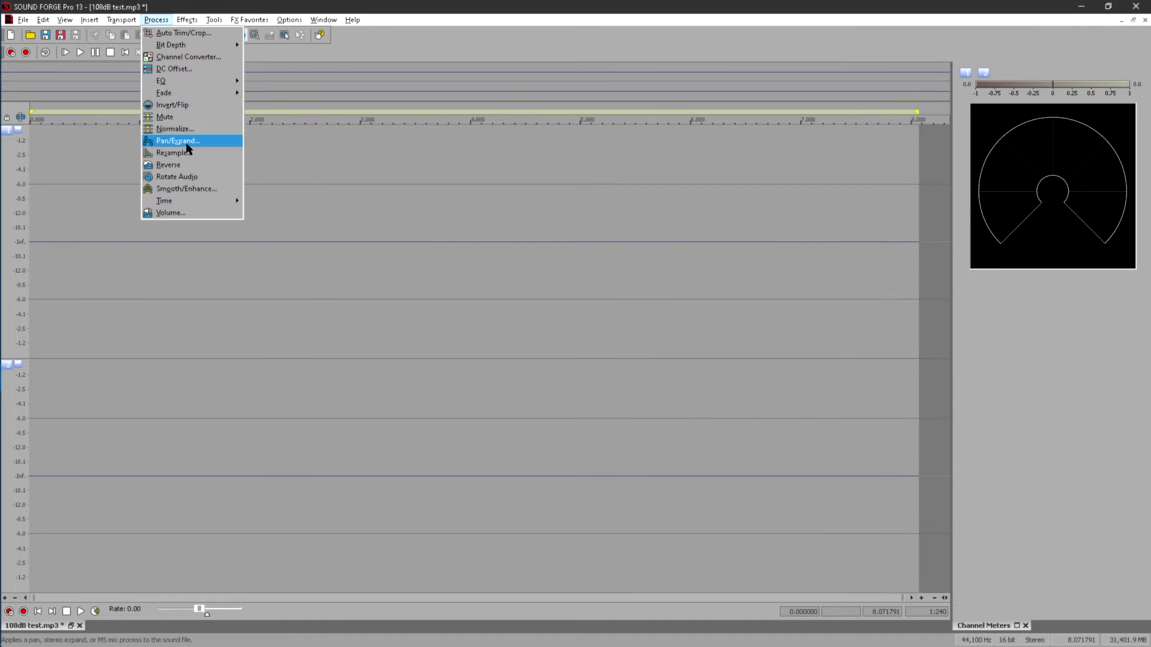
pyautogui.click(188, 216)
pyautogui.click(620, 224)
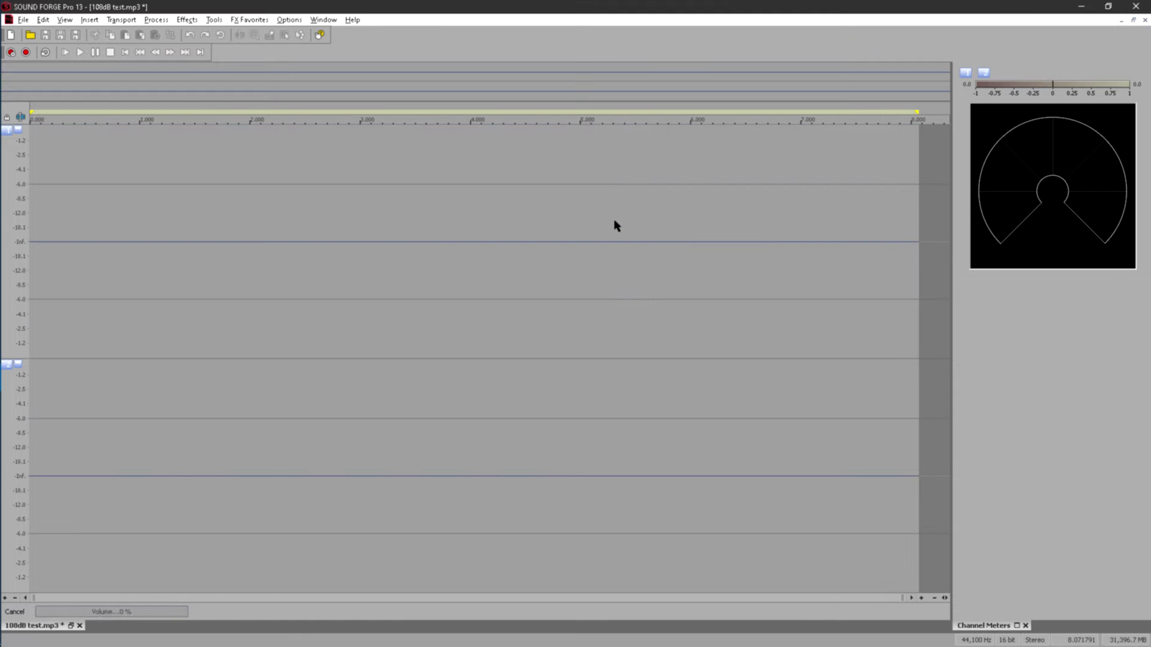
pyautogui.click(156, 20)
pyautogui.click(200, 213)
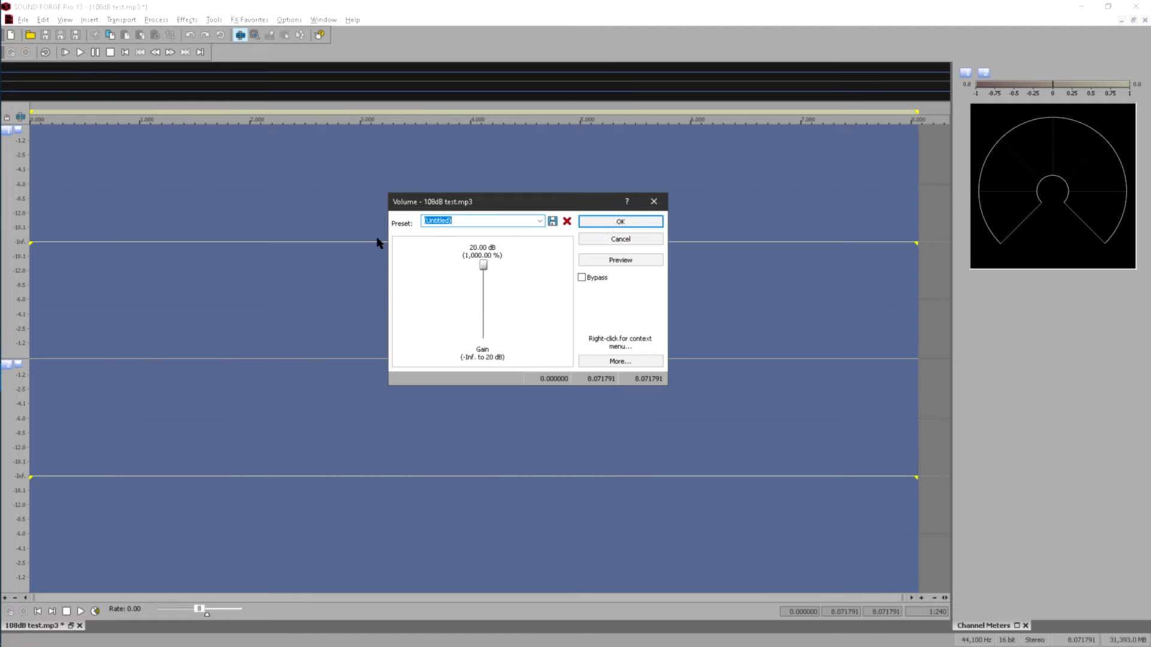
pyautogui.click(609, 223)
pyautogui.click(155, 20)
pyautogui.click(180, 213)
pyautogui.click(619, 222)
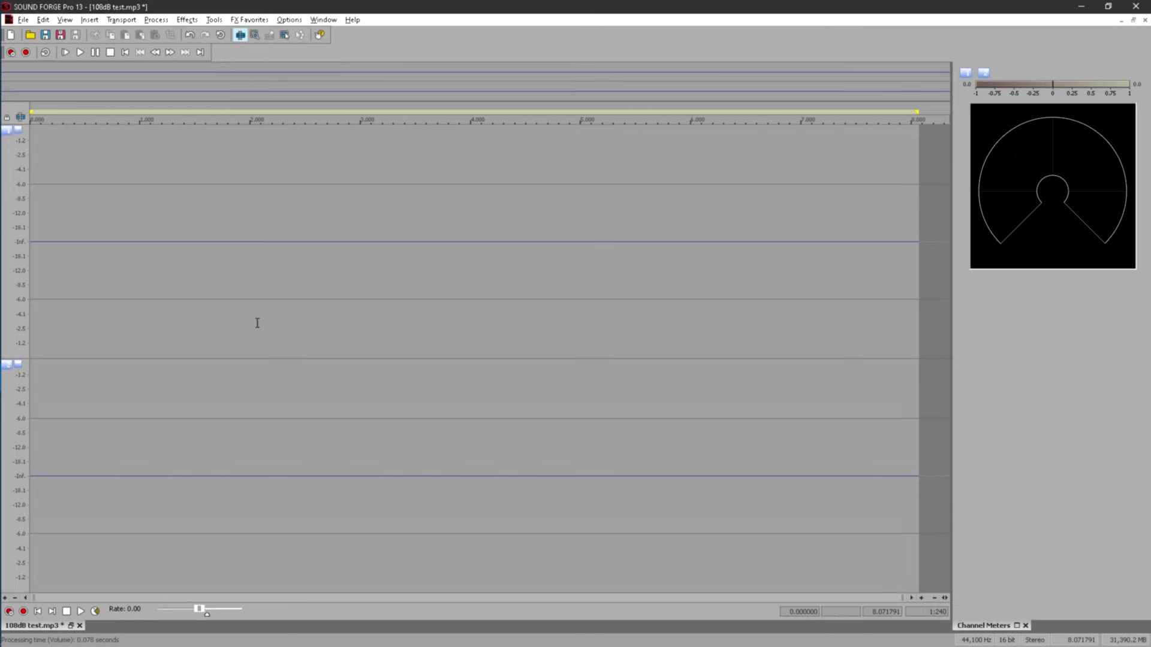
# - Play the boosted 108dB test file, restart it, then stop
pyautogui.press('space')
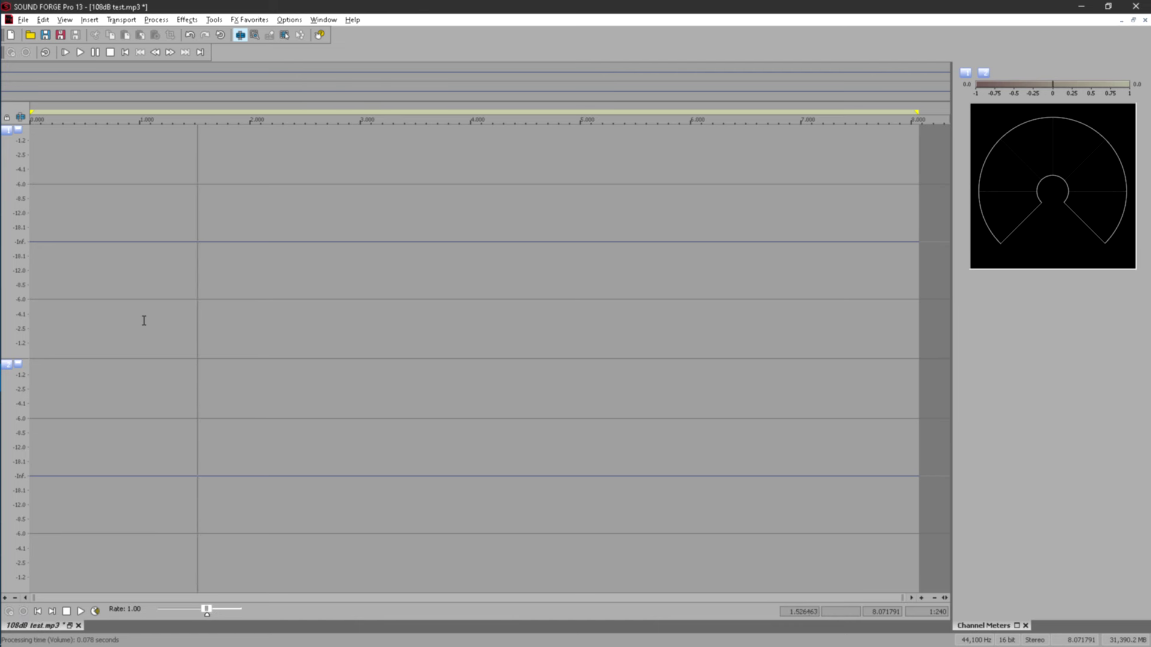
pyautogui.press('space')
pyautogui.press('space')
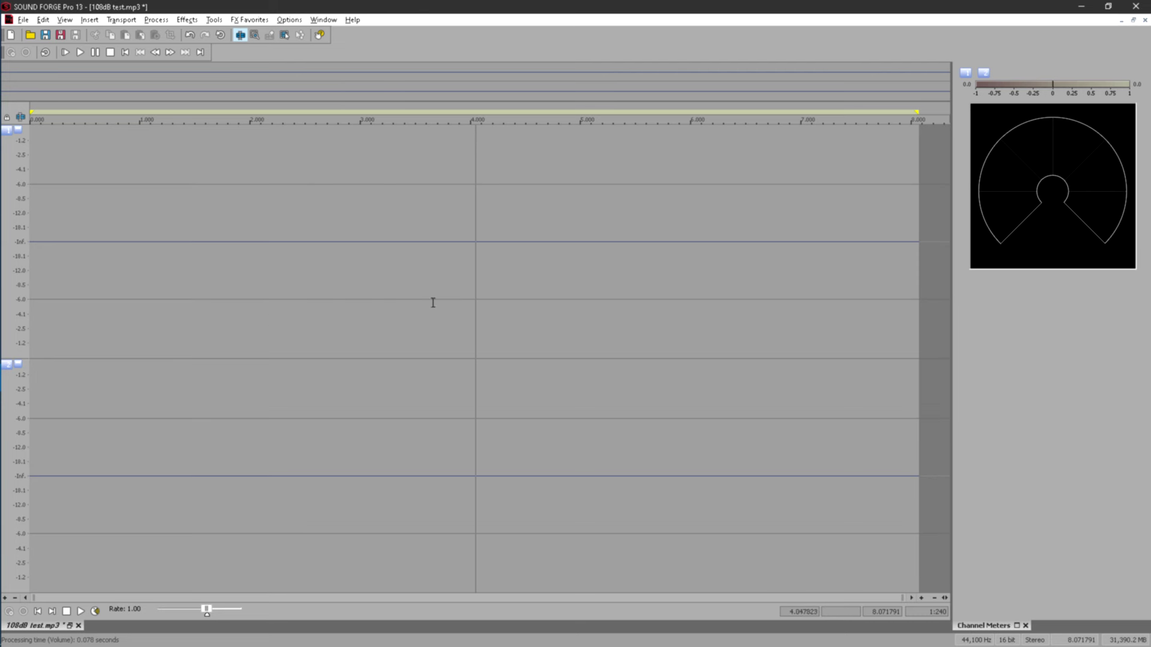
pyautogui.press('space')
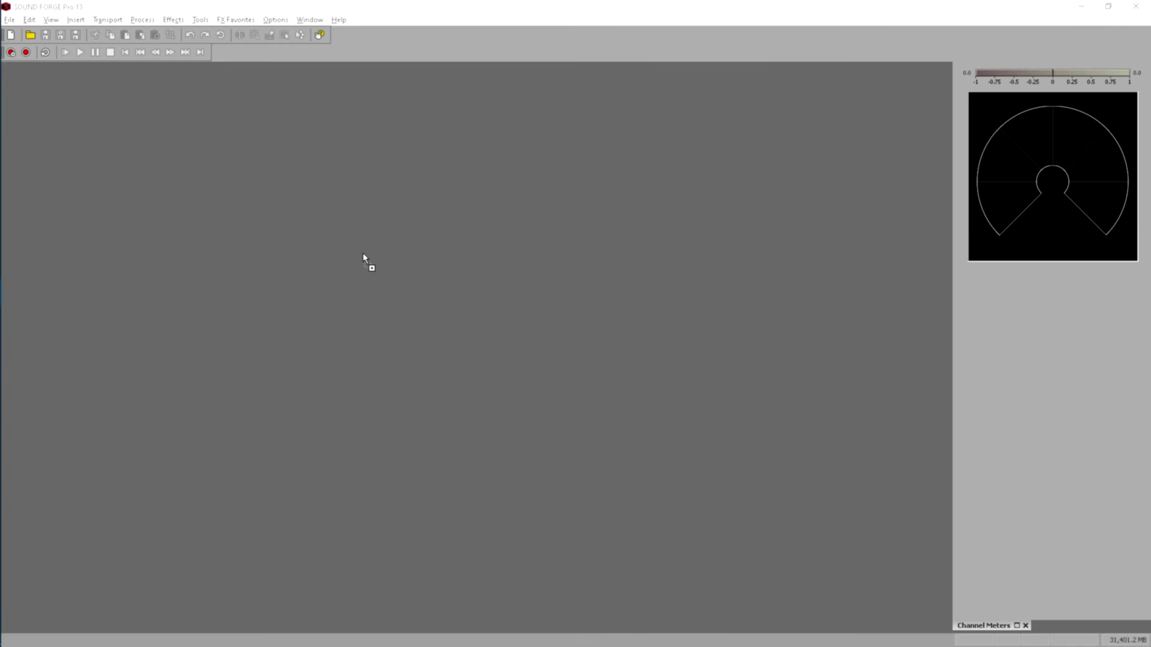
# - Open 60dB test.mp3, apply three +20 dB Volume boosts and play it
pyautogui.moveTo(363, 255); pyautogui.dragTo(363, 254)
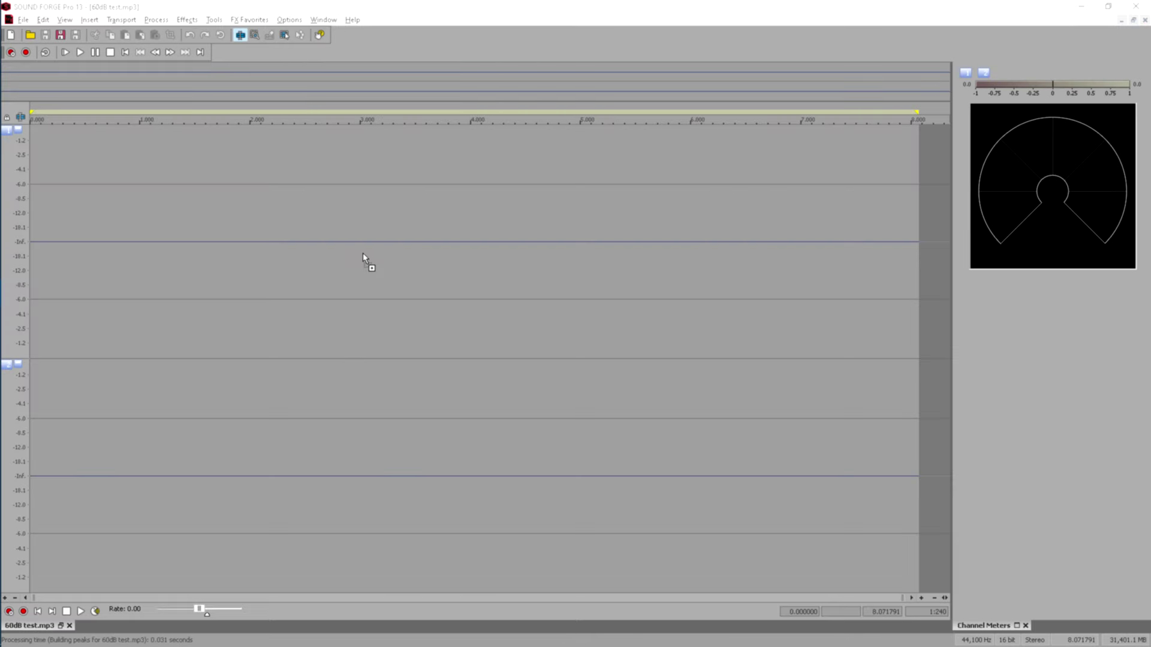
pyautogui.click(156, 20)
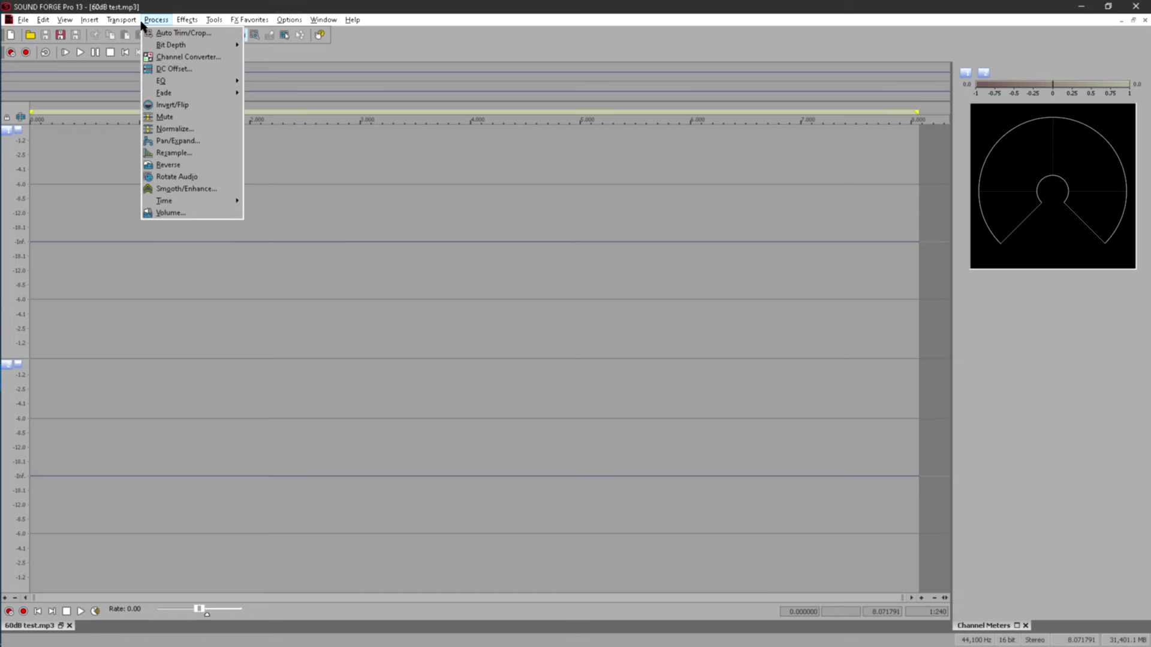
pyautogui.click(204, 211)
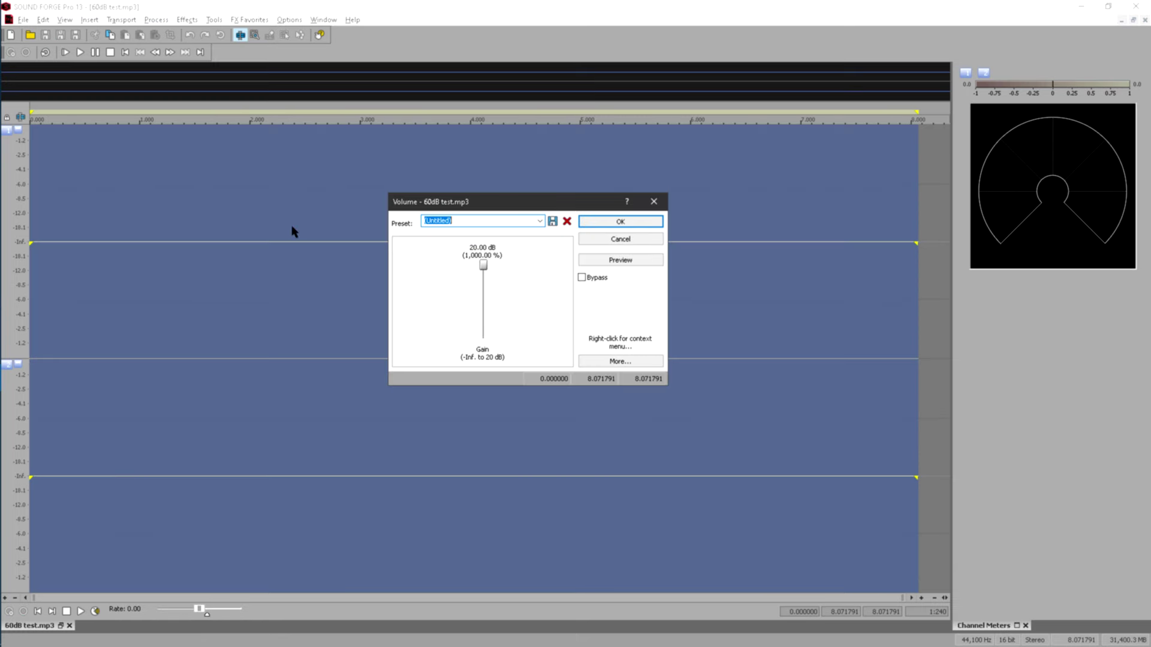
pyautogui.click(603, 223)
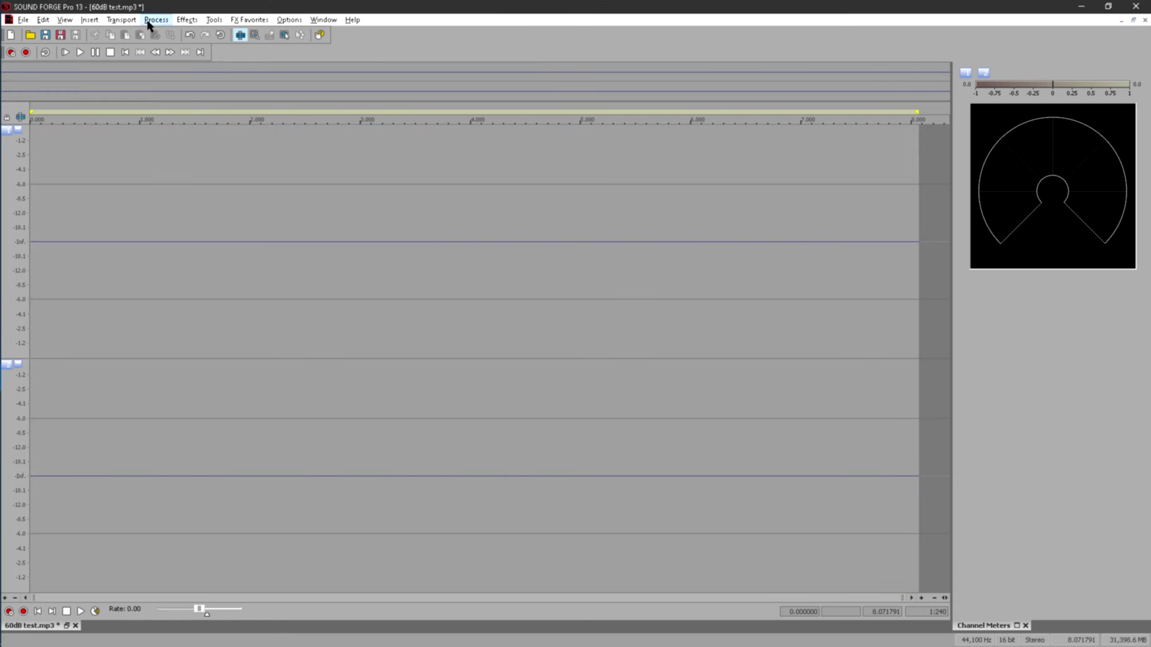
pyautogui.click(147, 21)
pyautogui.click(175, 211)
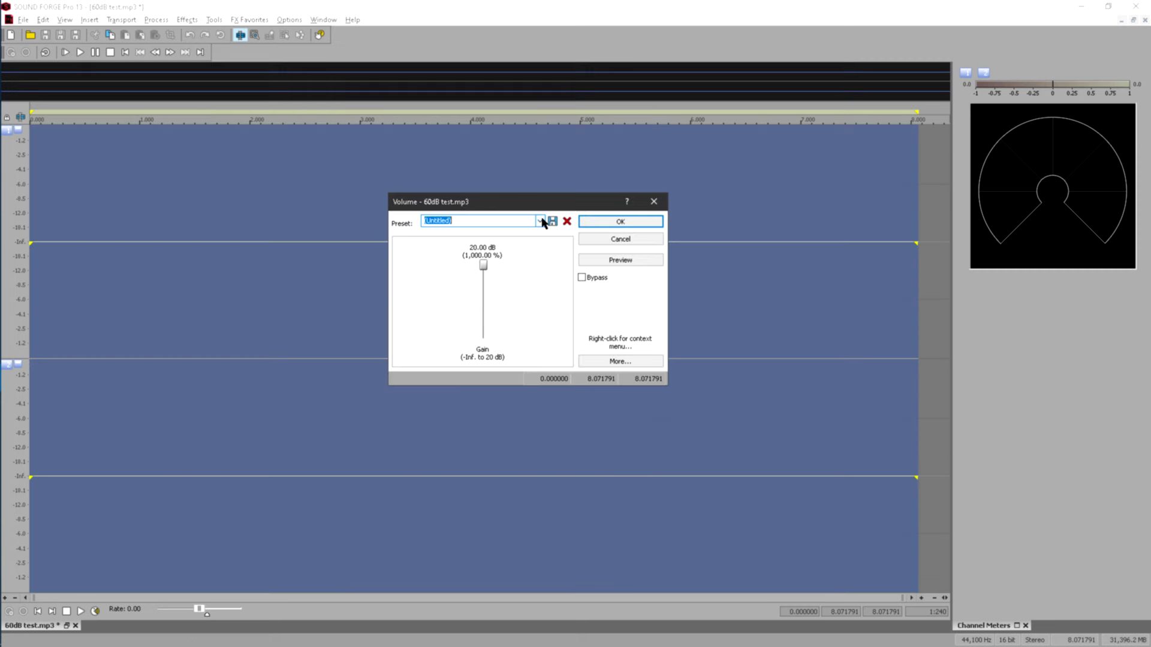
pyautogui.click(617, 223)
pyautogui.click(155, 20)
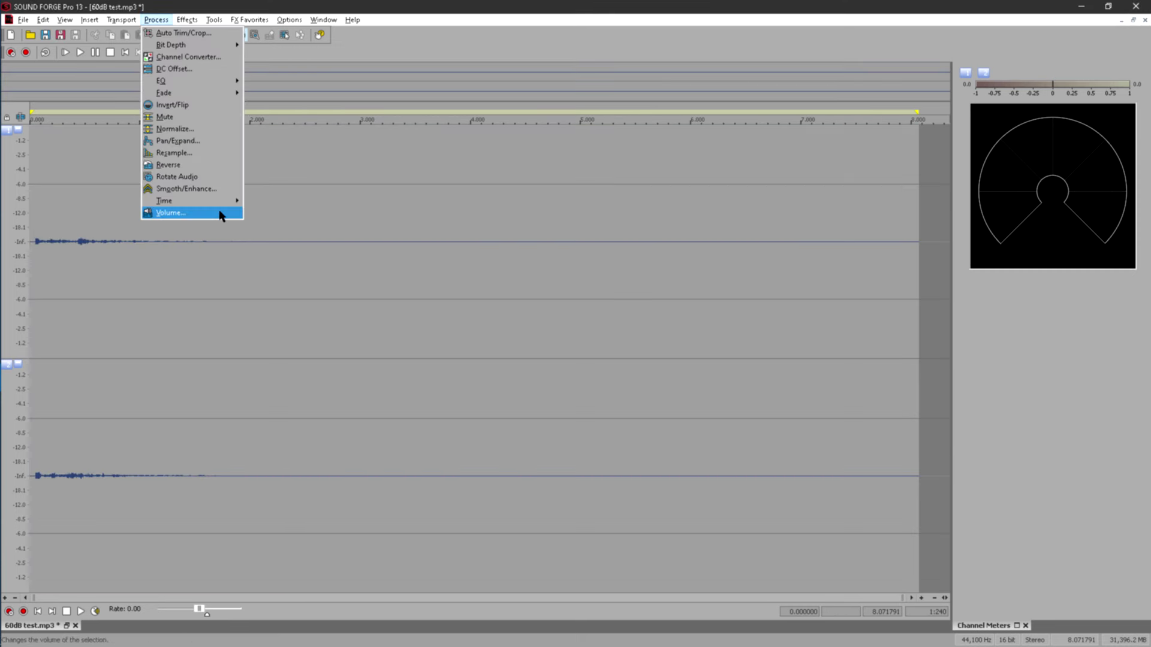
pyautogui.click(209, 214)
pyautogui.click(597, 221)
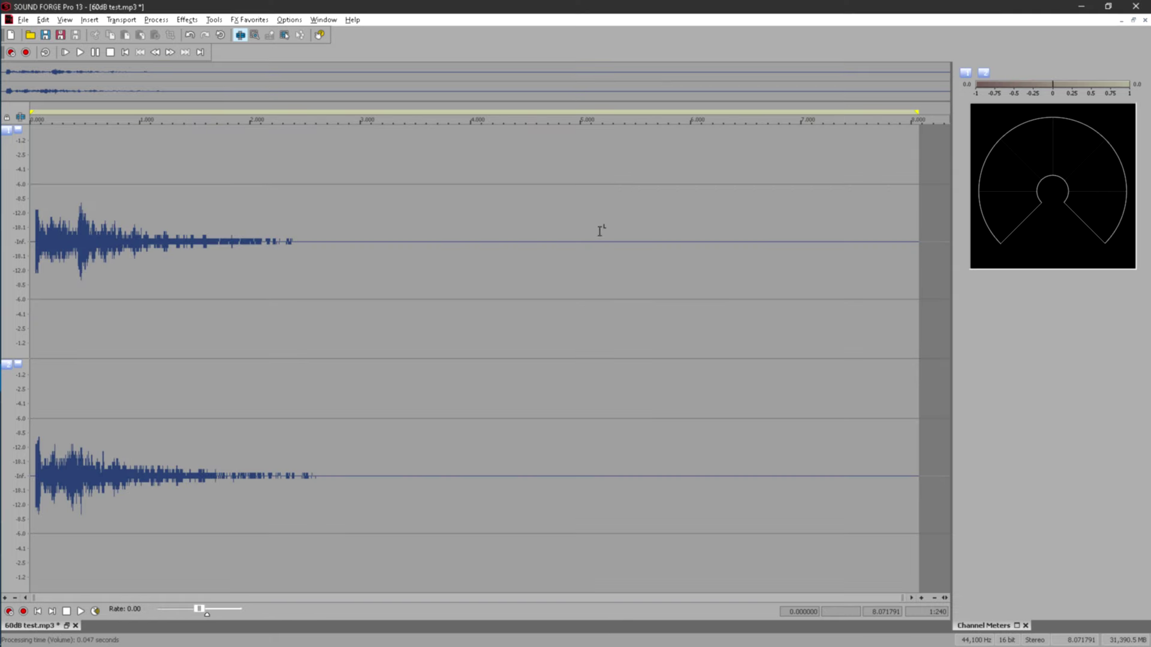
pyautogui.press('space')
pyautogui.press('space')
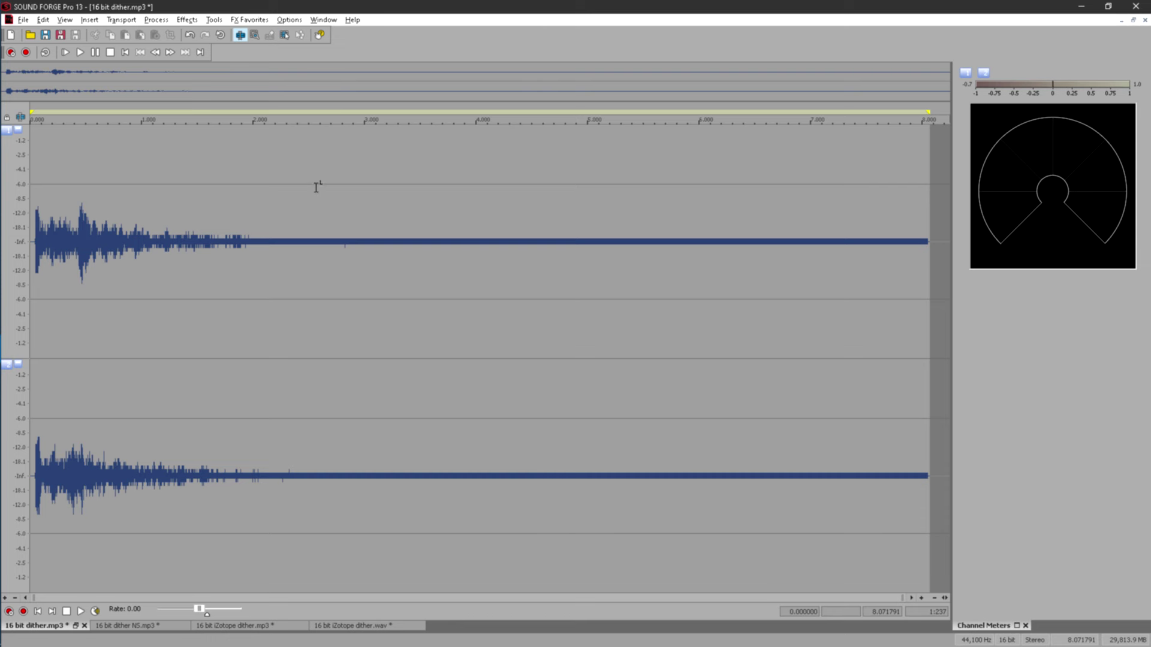
# - Play 16 bit dither.mp3 and 16 bit dither NS.mp3, then bring up 16 bit iZotope dither.mp3
pyautogui.press('space')
pyautogui.click(137, 626)
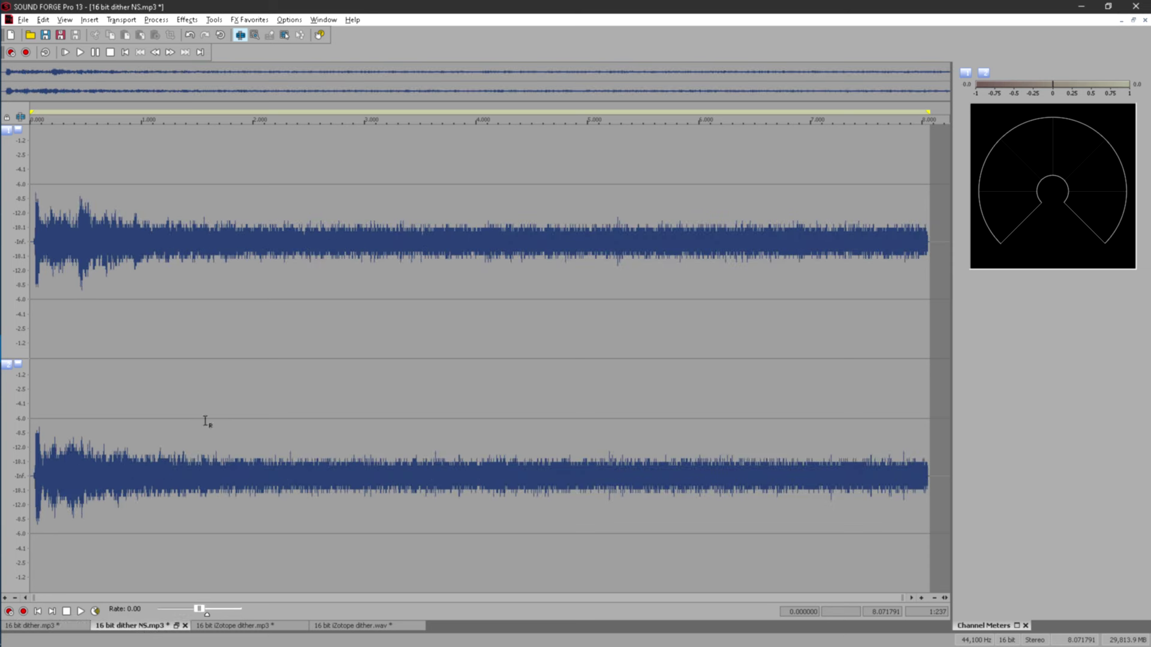
pyautogui.press('space')
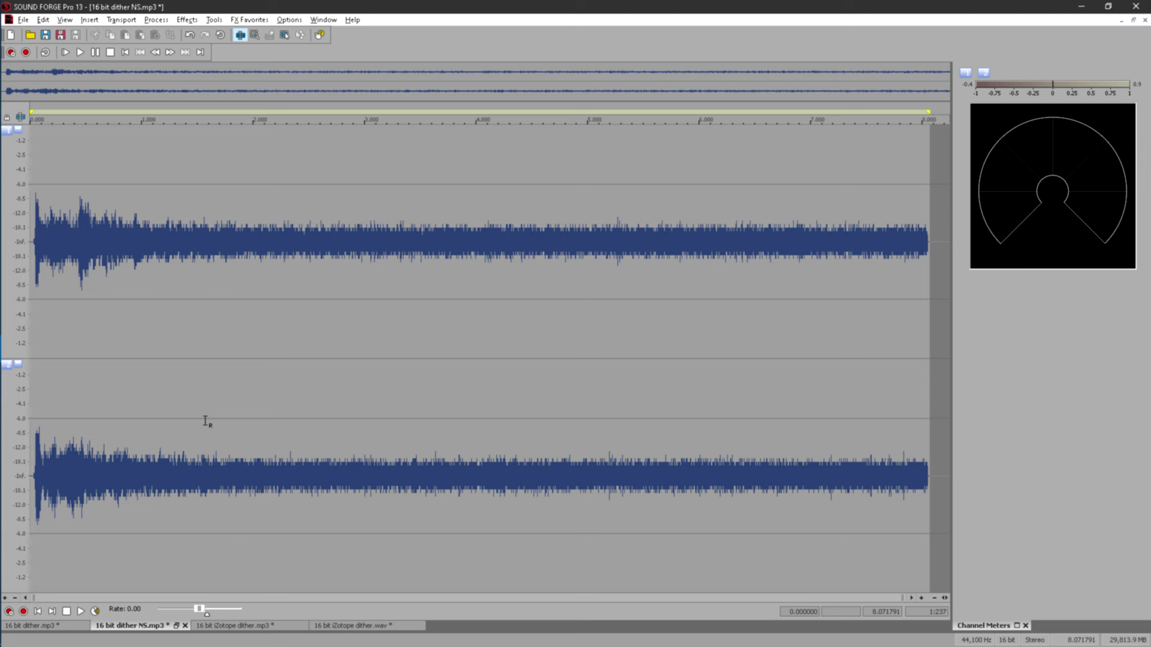
pyautogui.press('space')
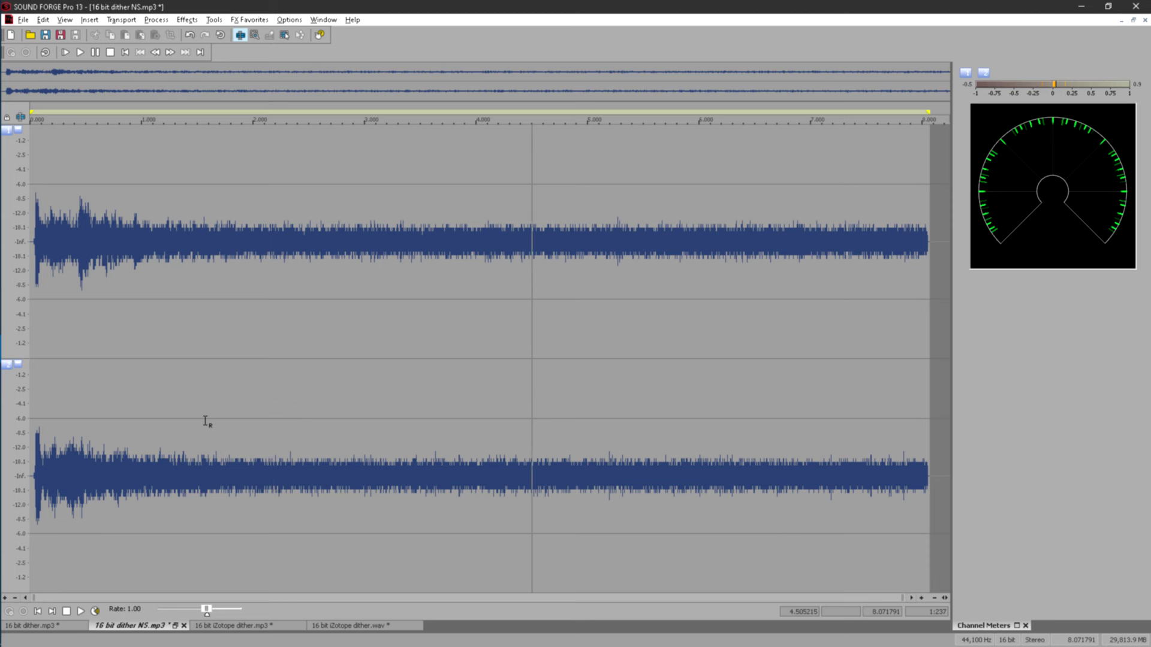
pyautogui.click(238, 625)
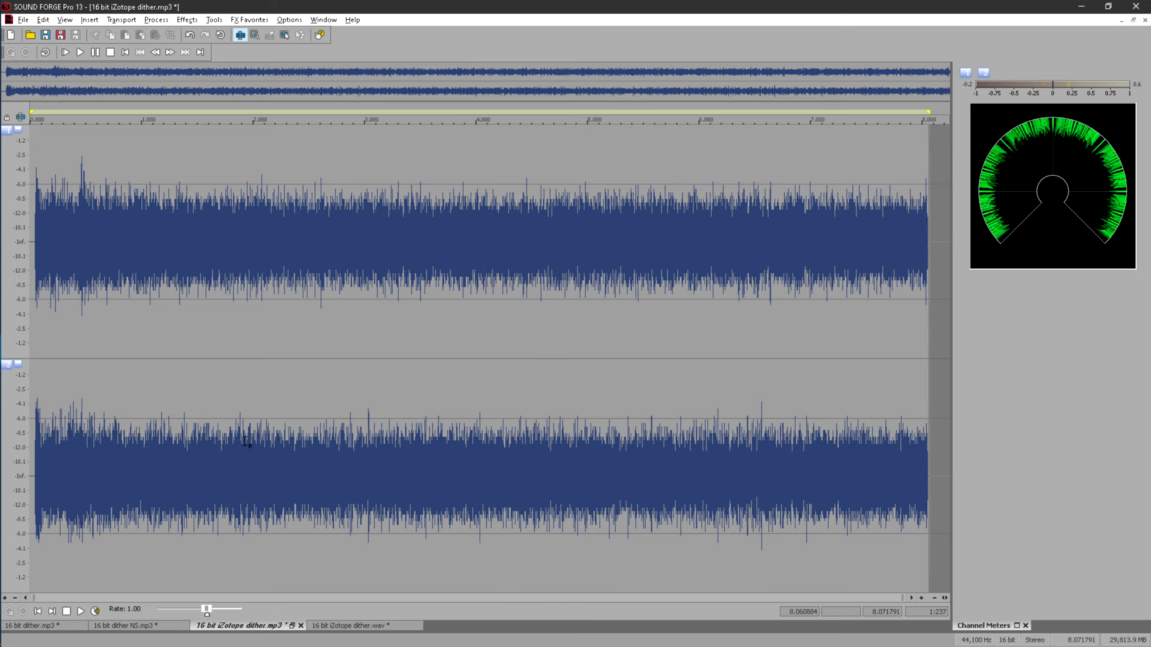
# - Play back the 16 bit iZotope dither.wav render
pyautogui.click(355, 626)
pyautogui.press('space')
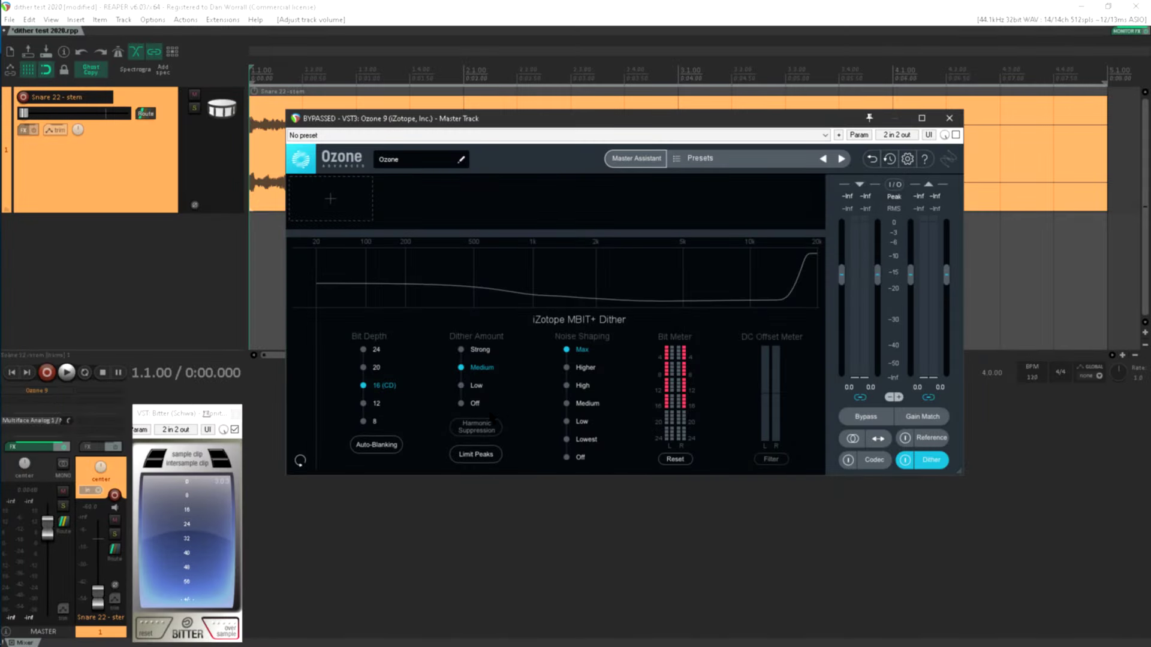
# - Re-enable the Ozone 9 dither on the master and batch-convert 'Memories Evoked By A Smell' to 320 kbps MP3
pyautogui.click(955, 136)
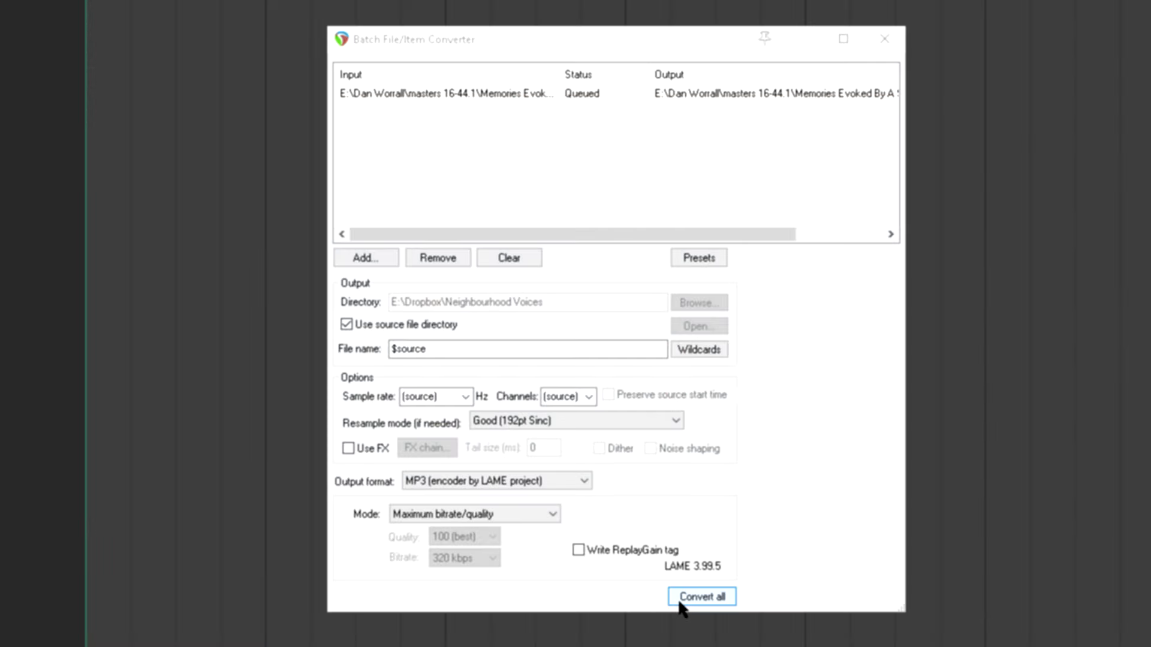
pyautogui.click(680, 603)
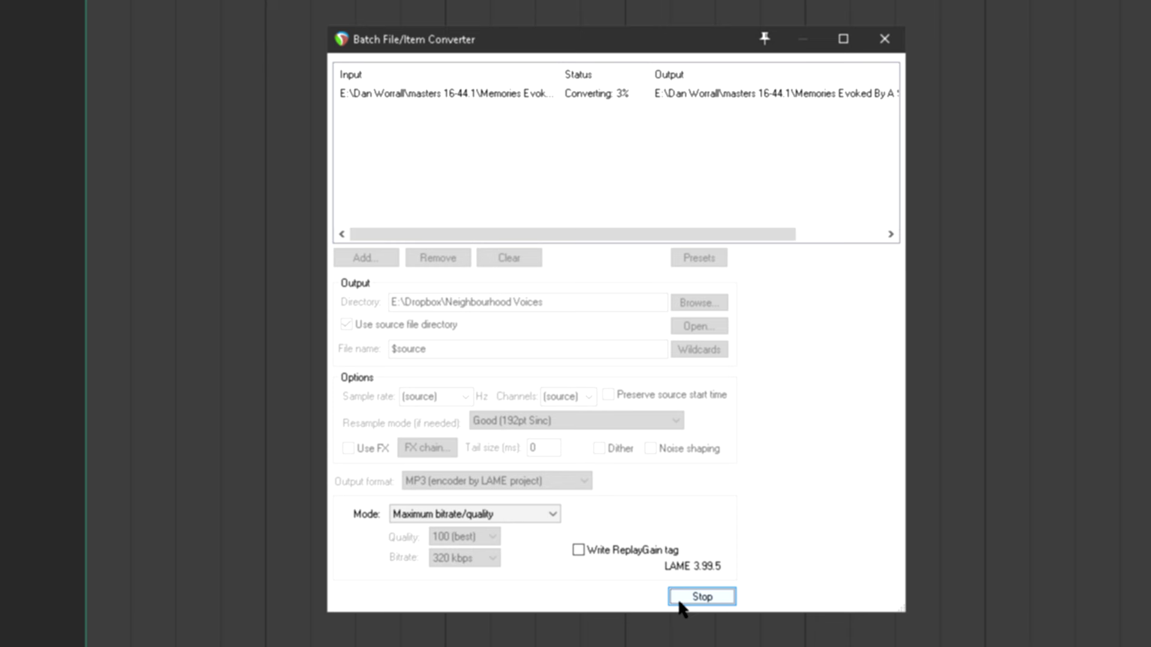